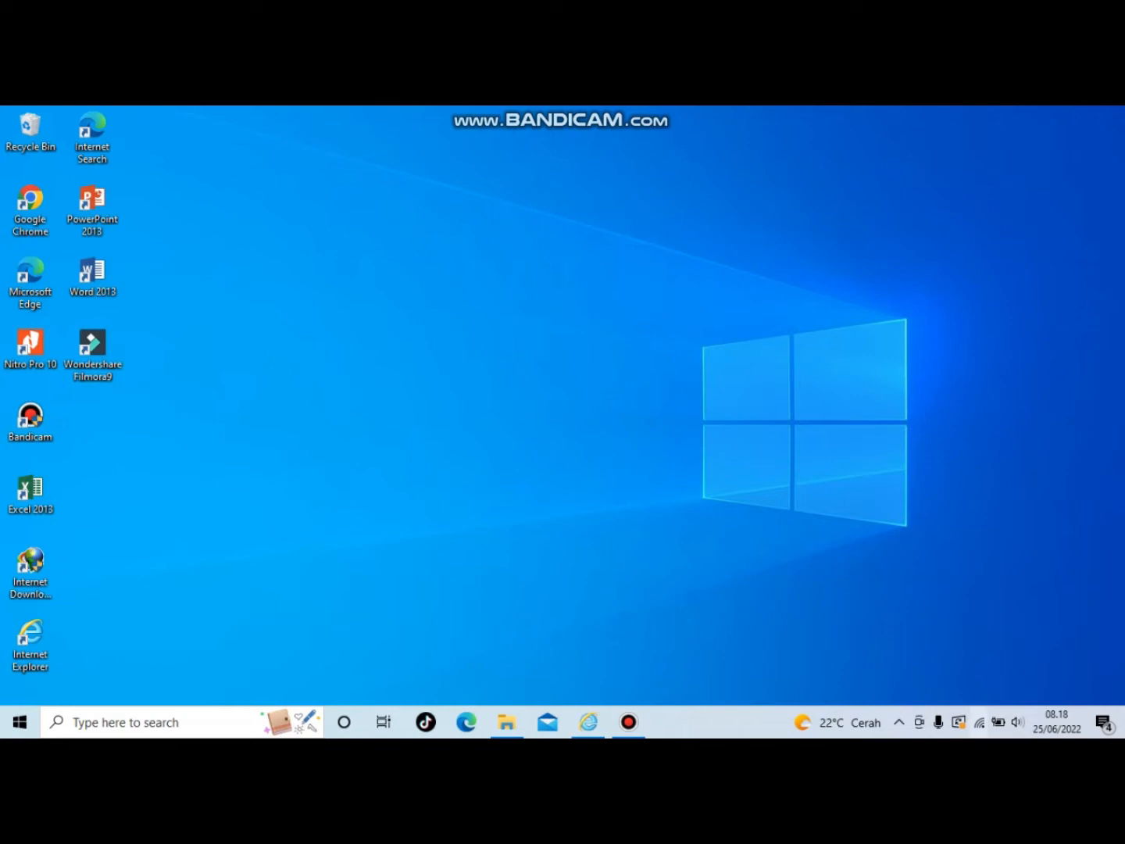
Check the active Wi-Fi connection and open Internet Explorer
click(978, 722)
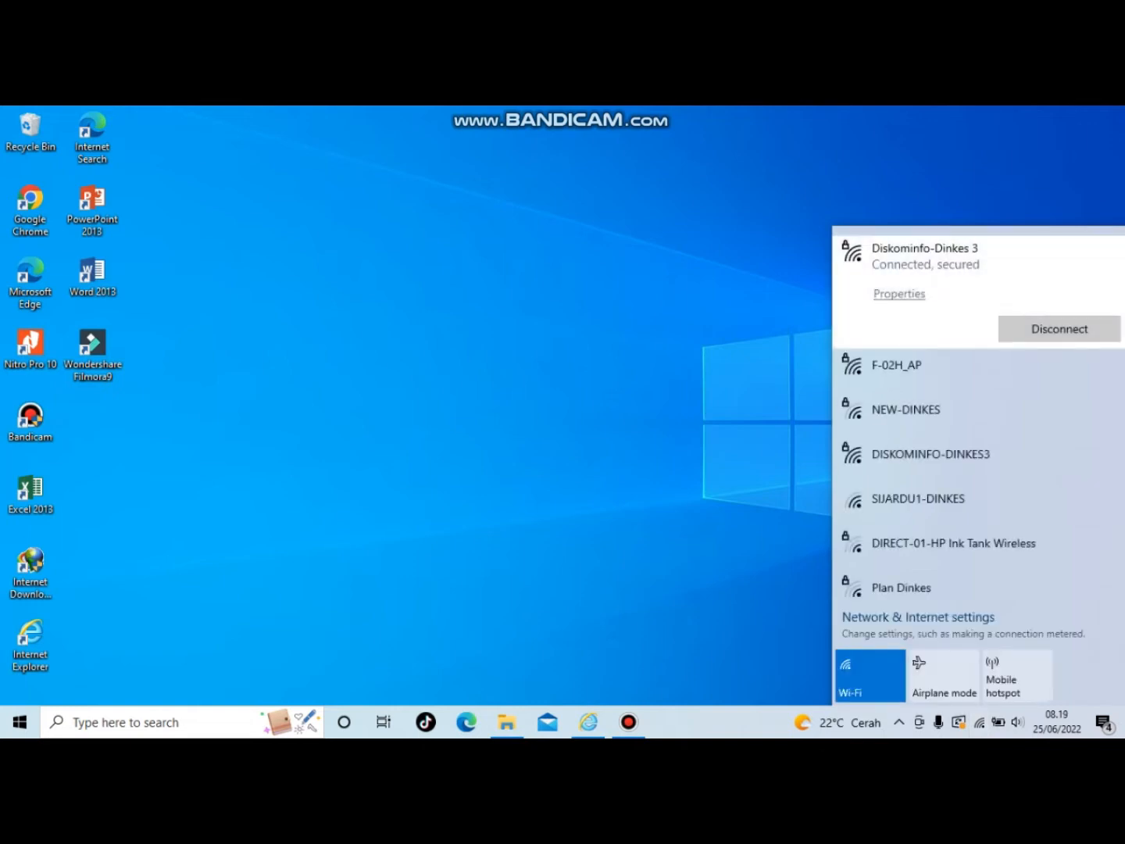
key(Escape)
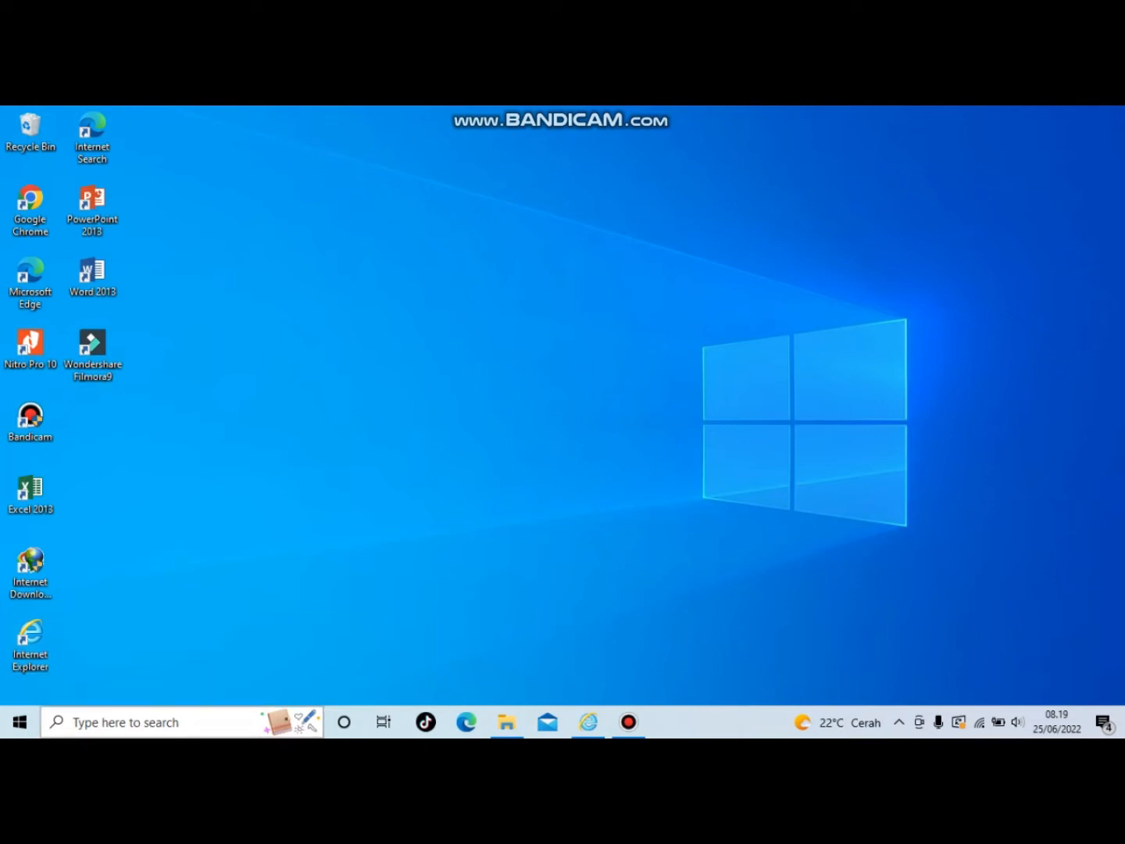
click(159, 722)
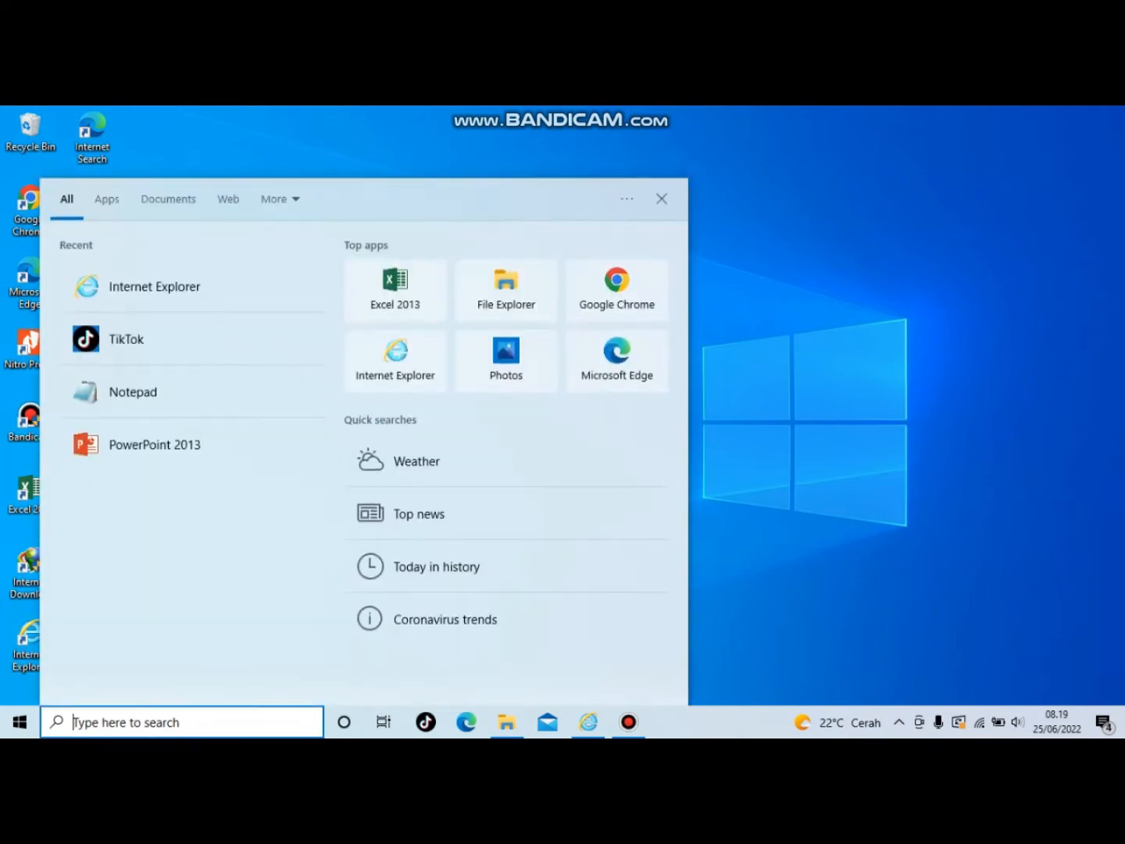
text(in)
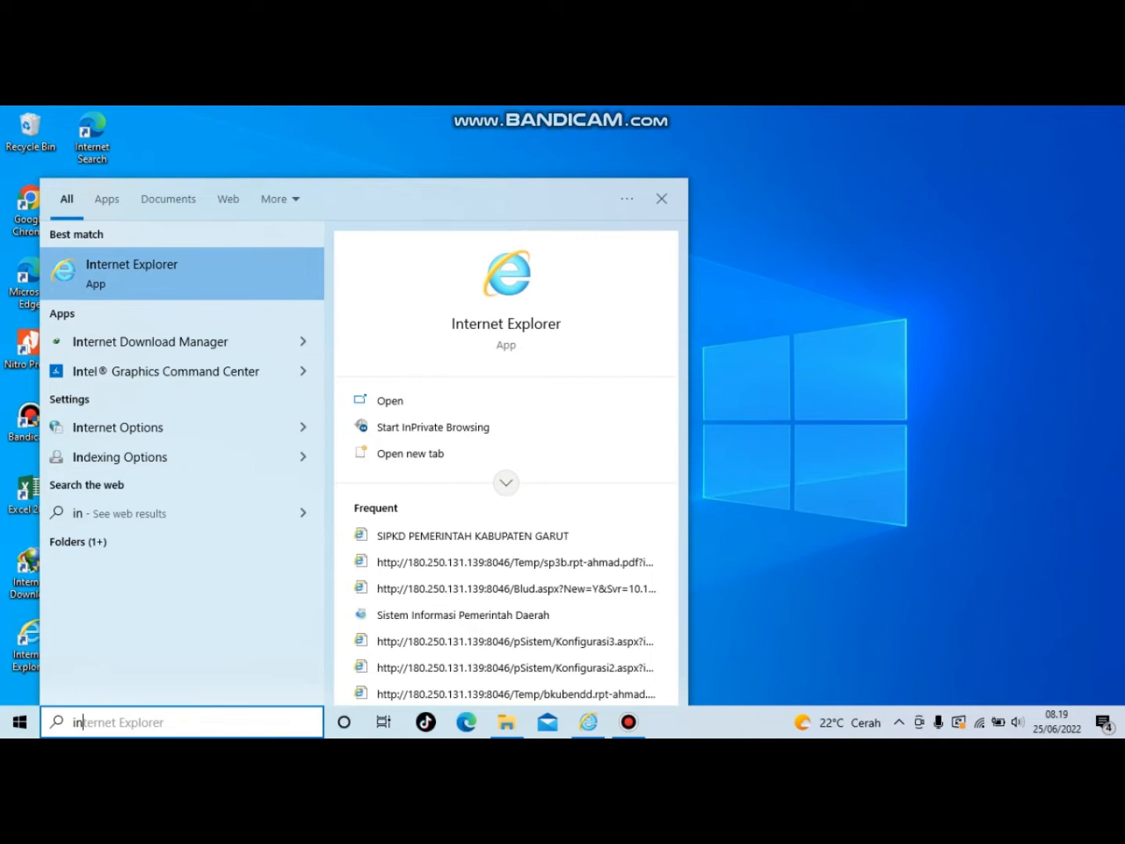
key(Return)
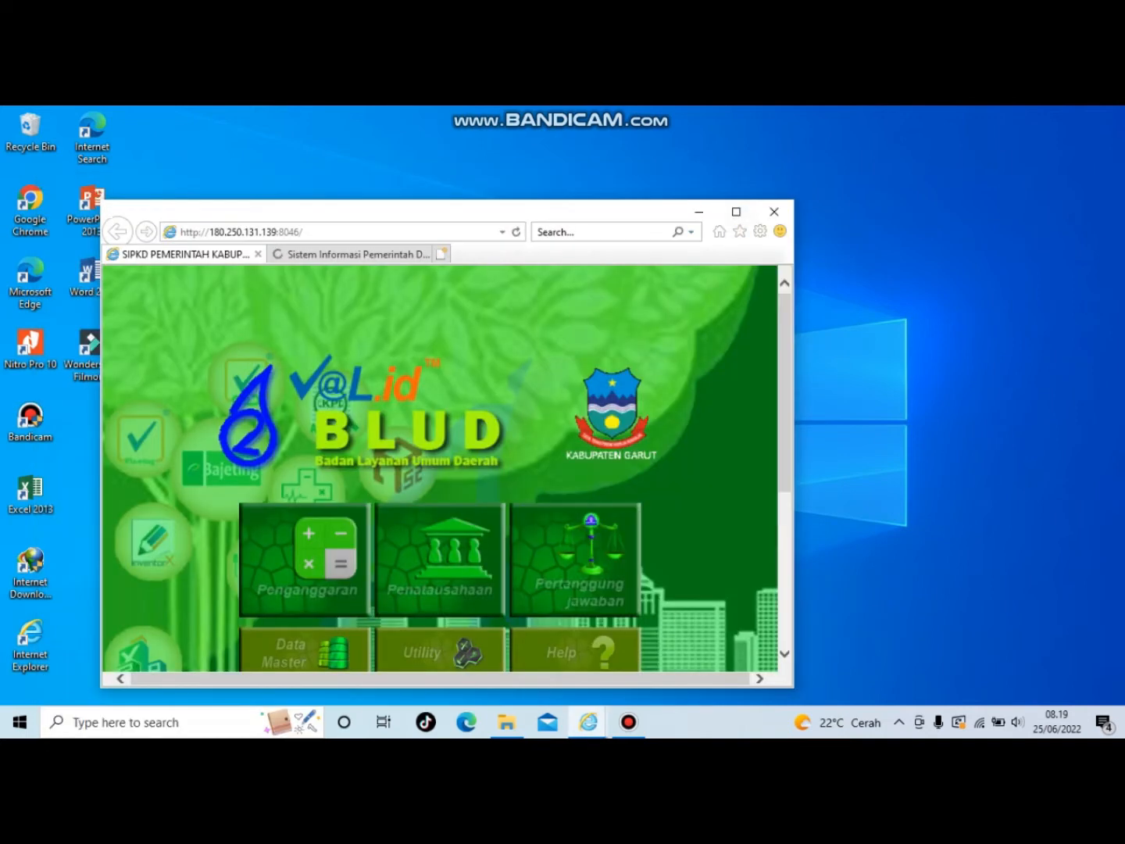
click(289, 253)
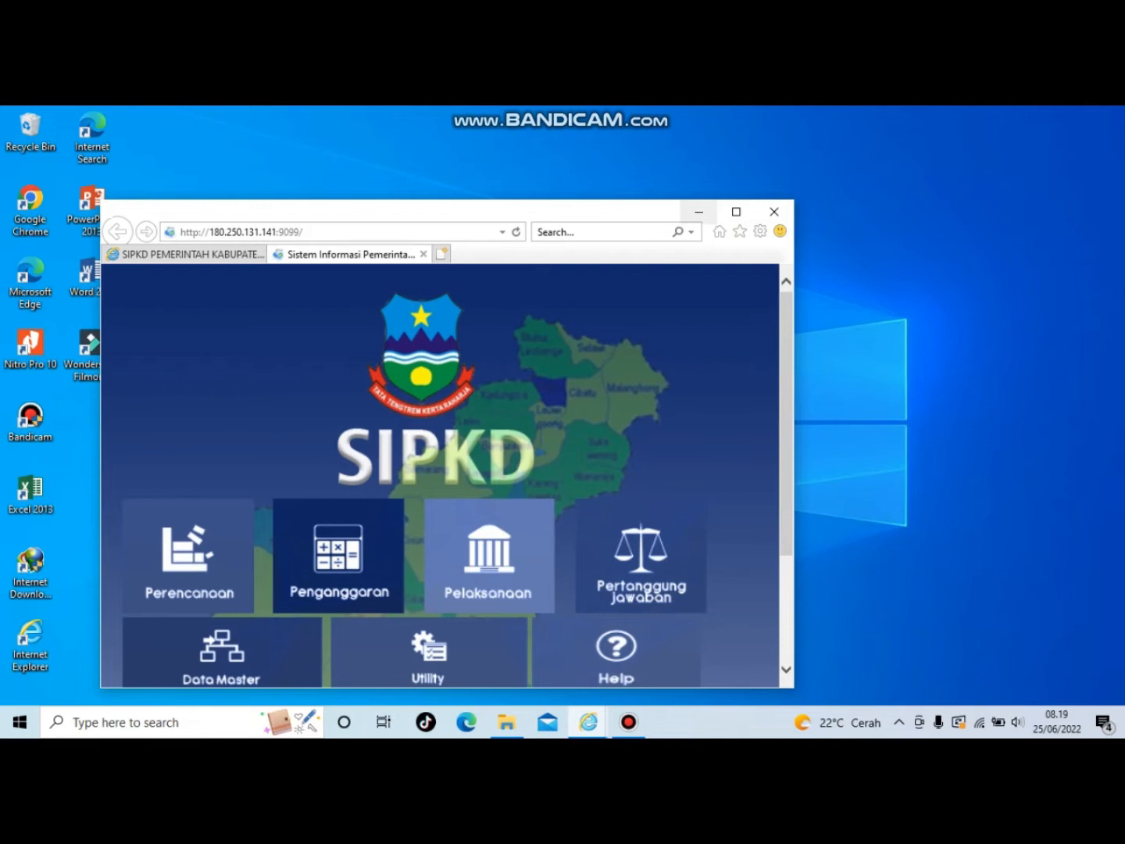
click(736, 211)
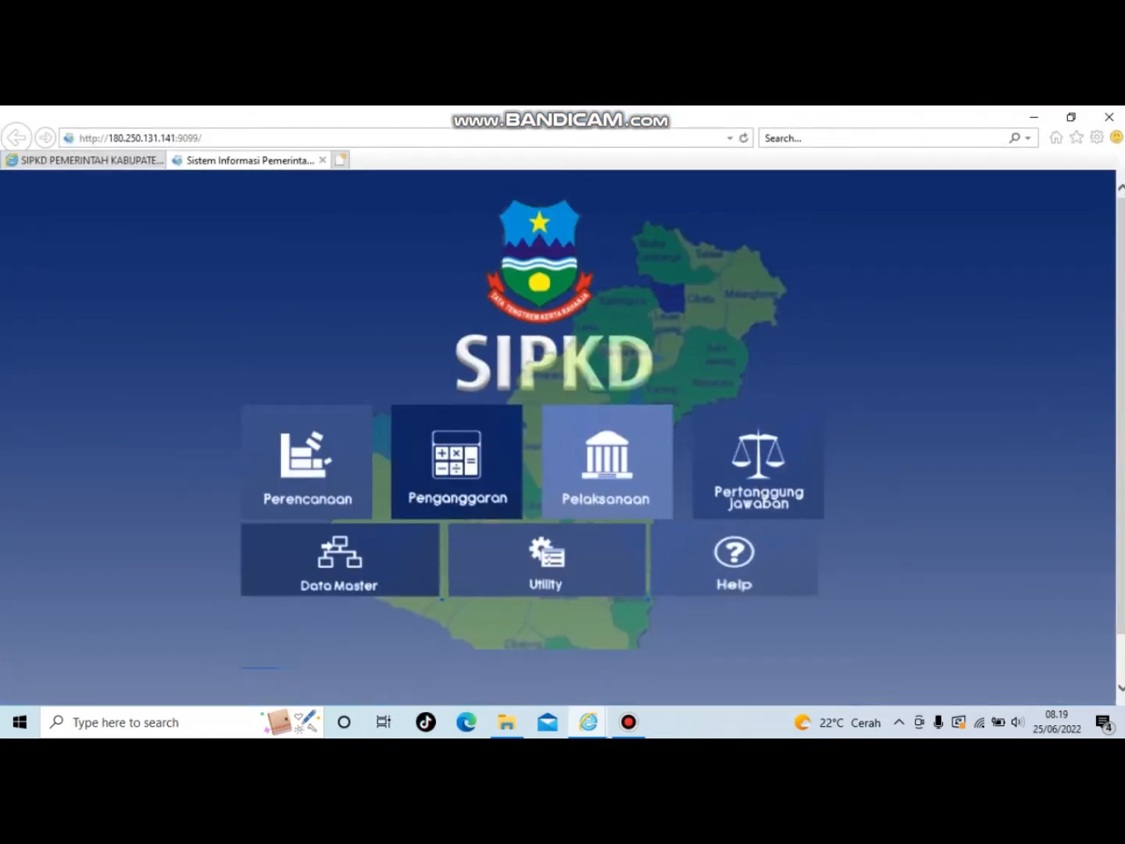
click(156, 159)
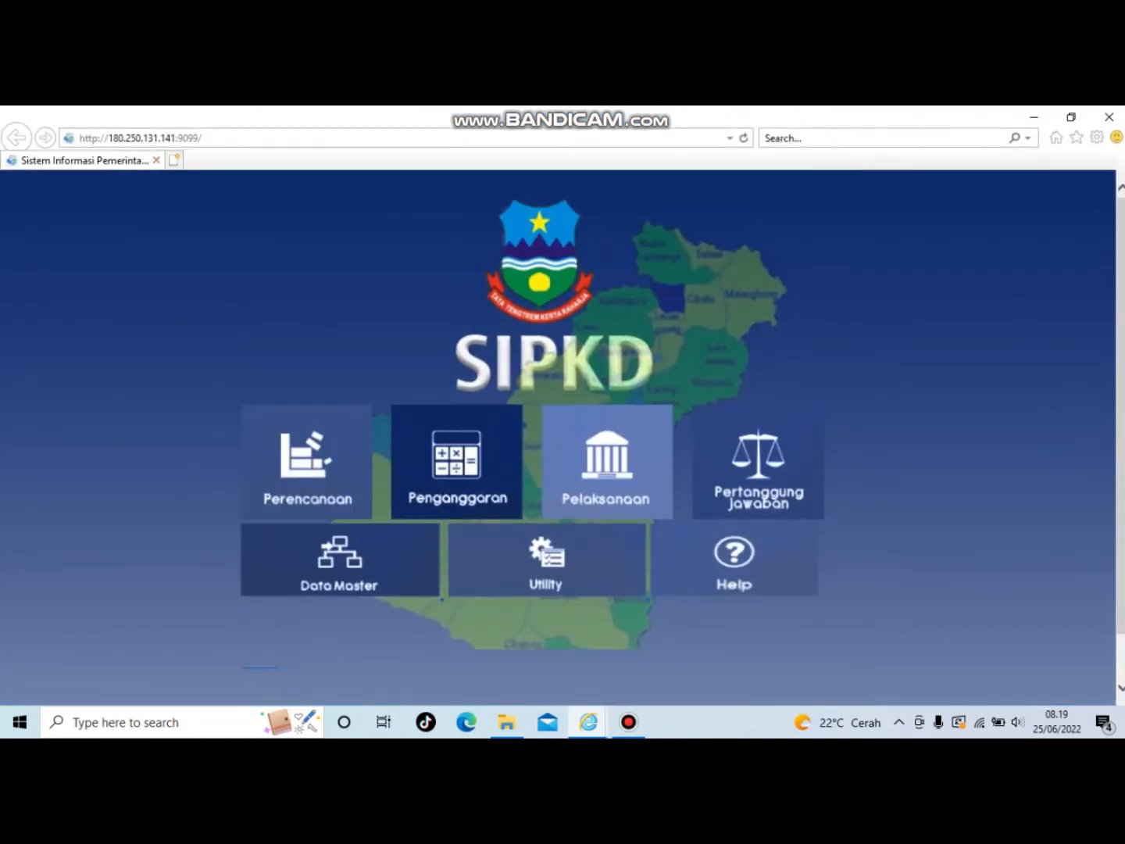
click(141, 137)
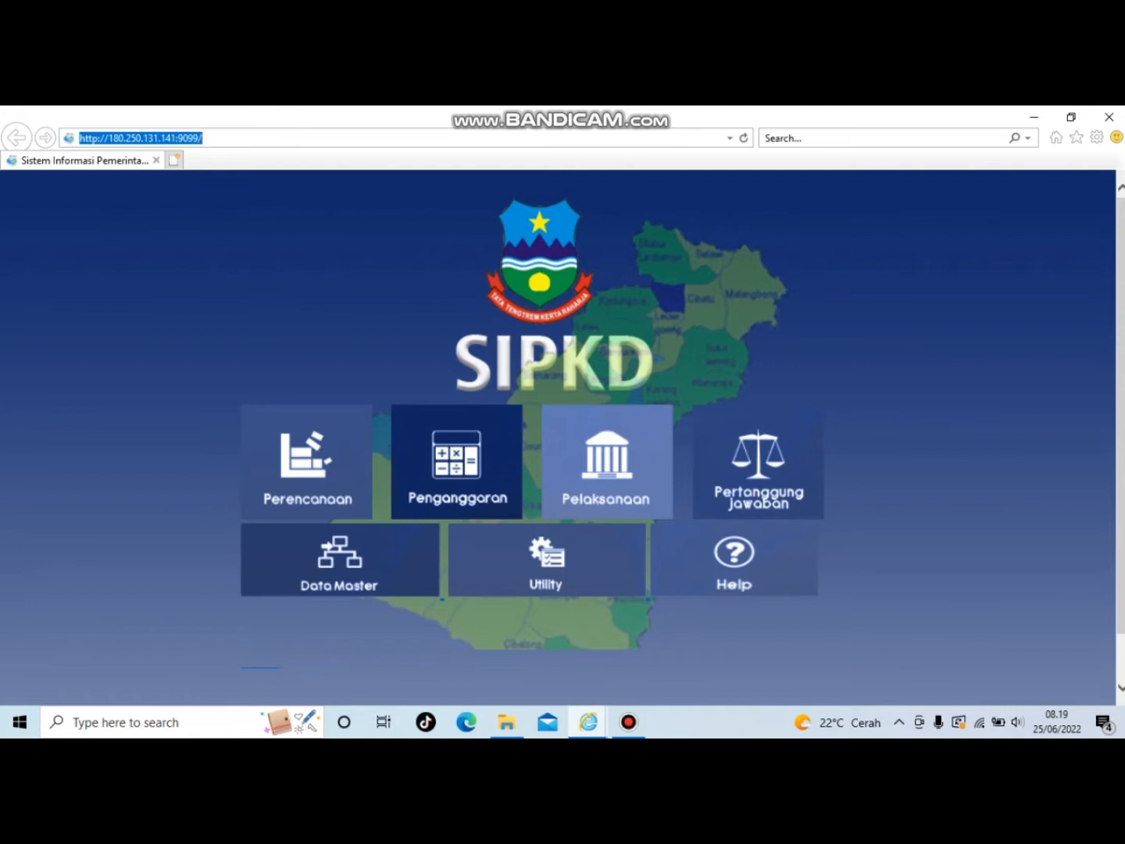
key(Return)
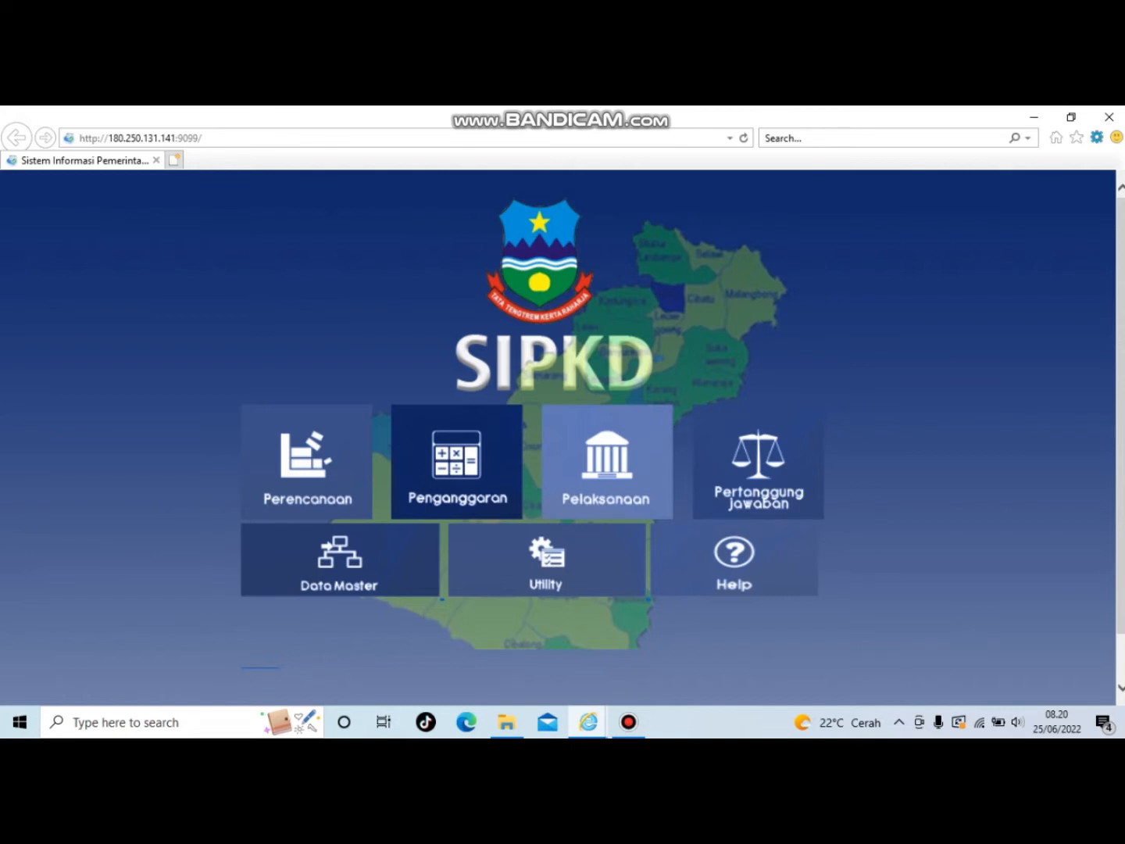
Add the website 180.250.131.141 to the Compatibility View list
click(1096, 137)
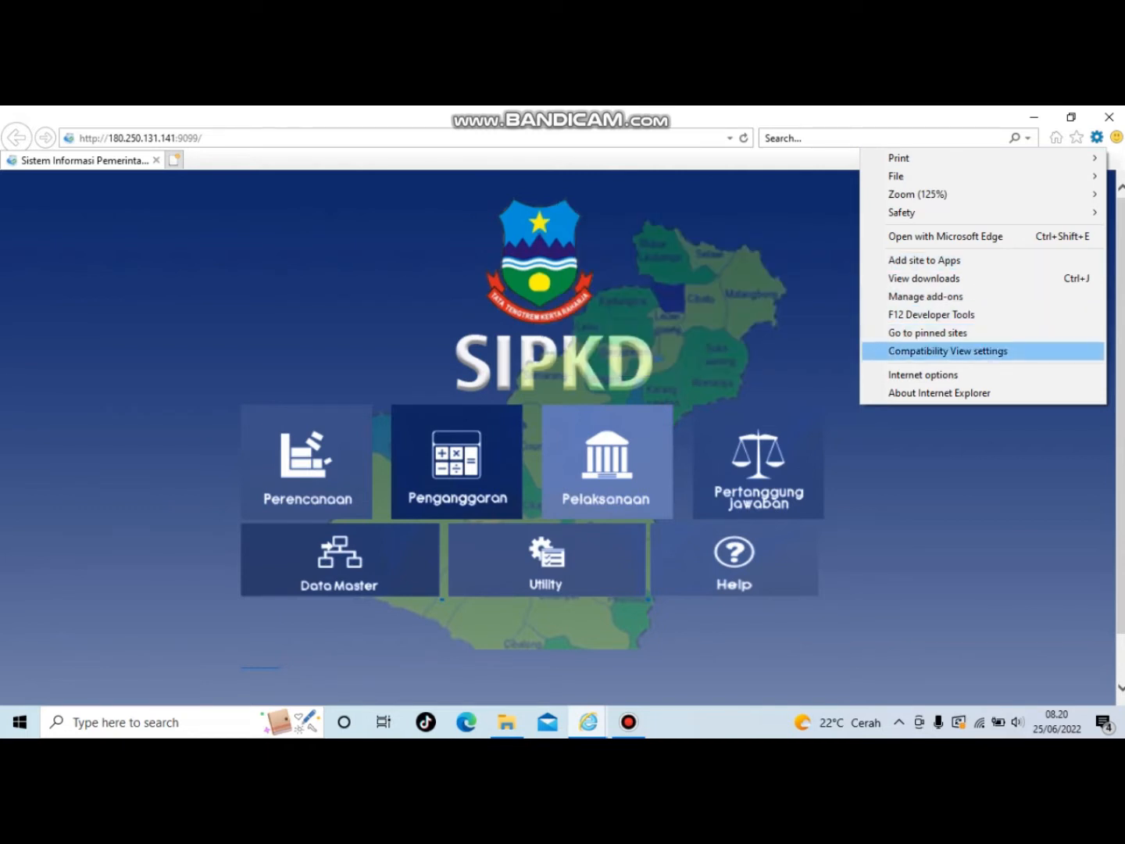
click(947, 351)
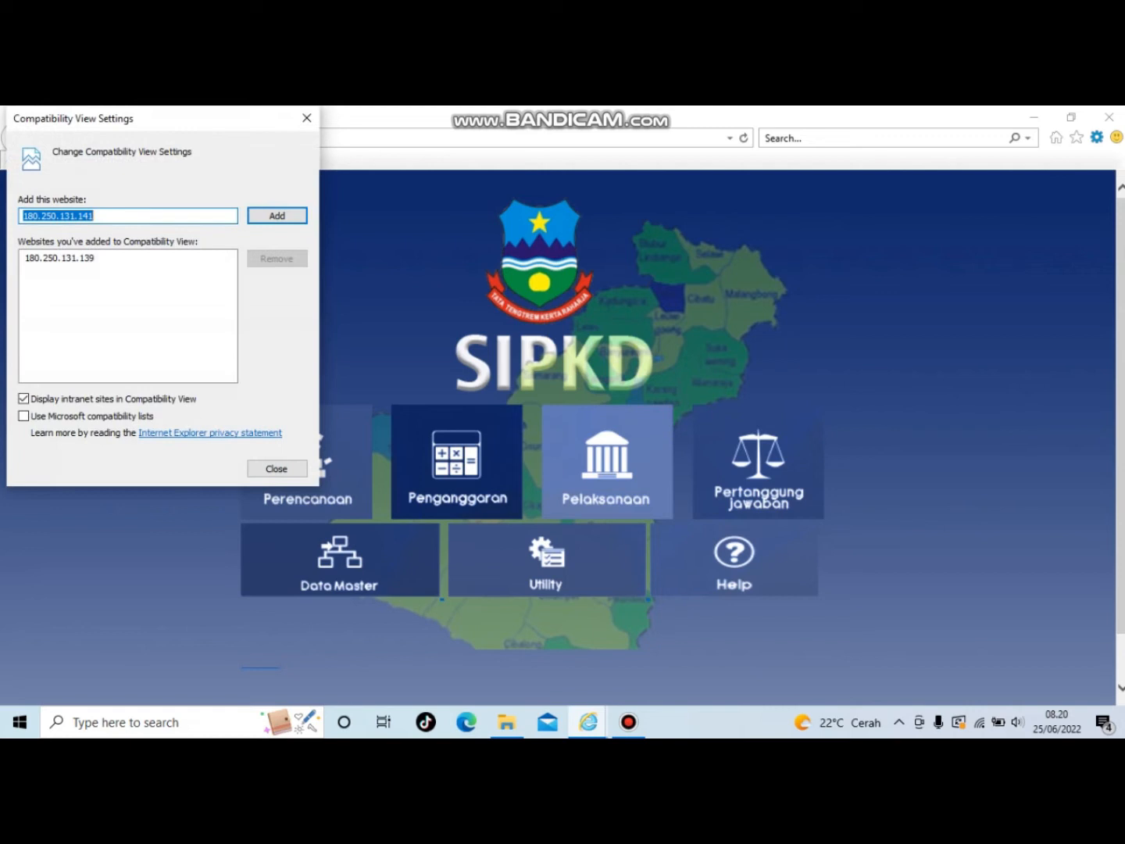
key(Return)
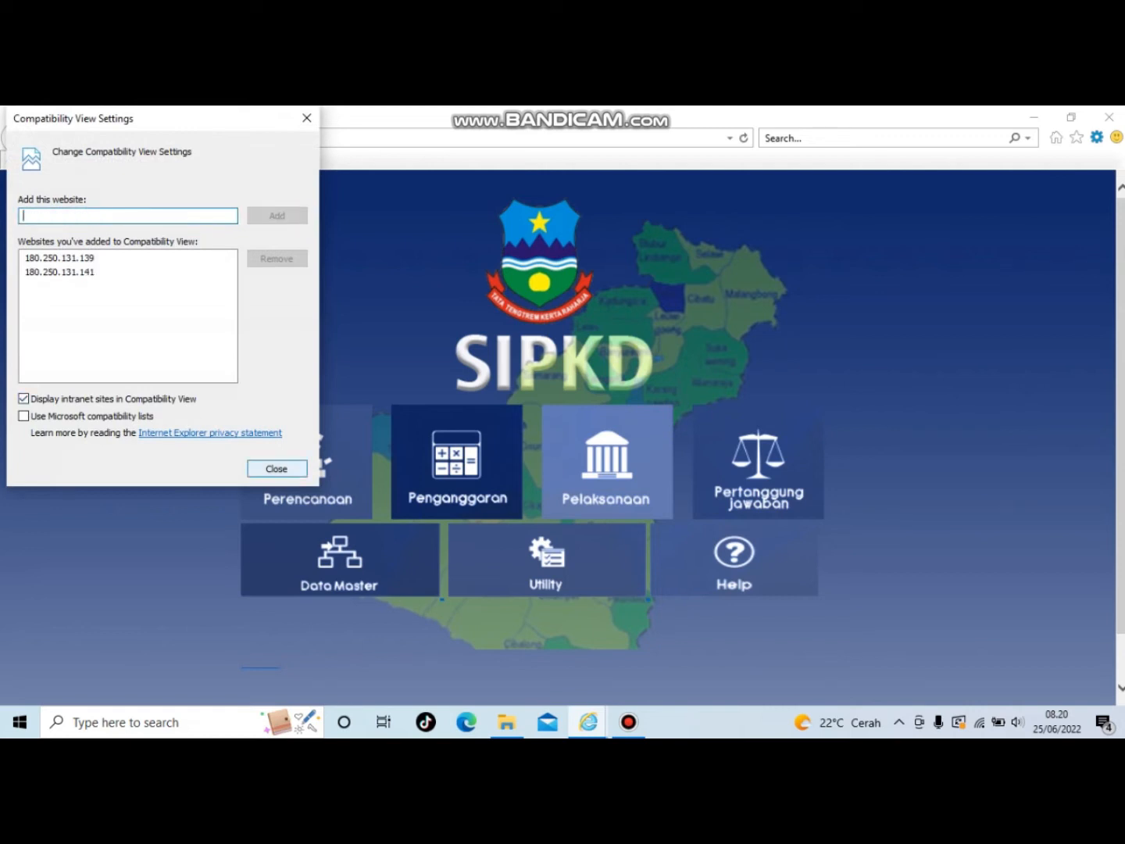
click(276, 467)
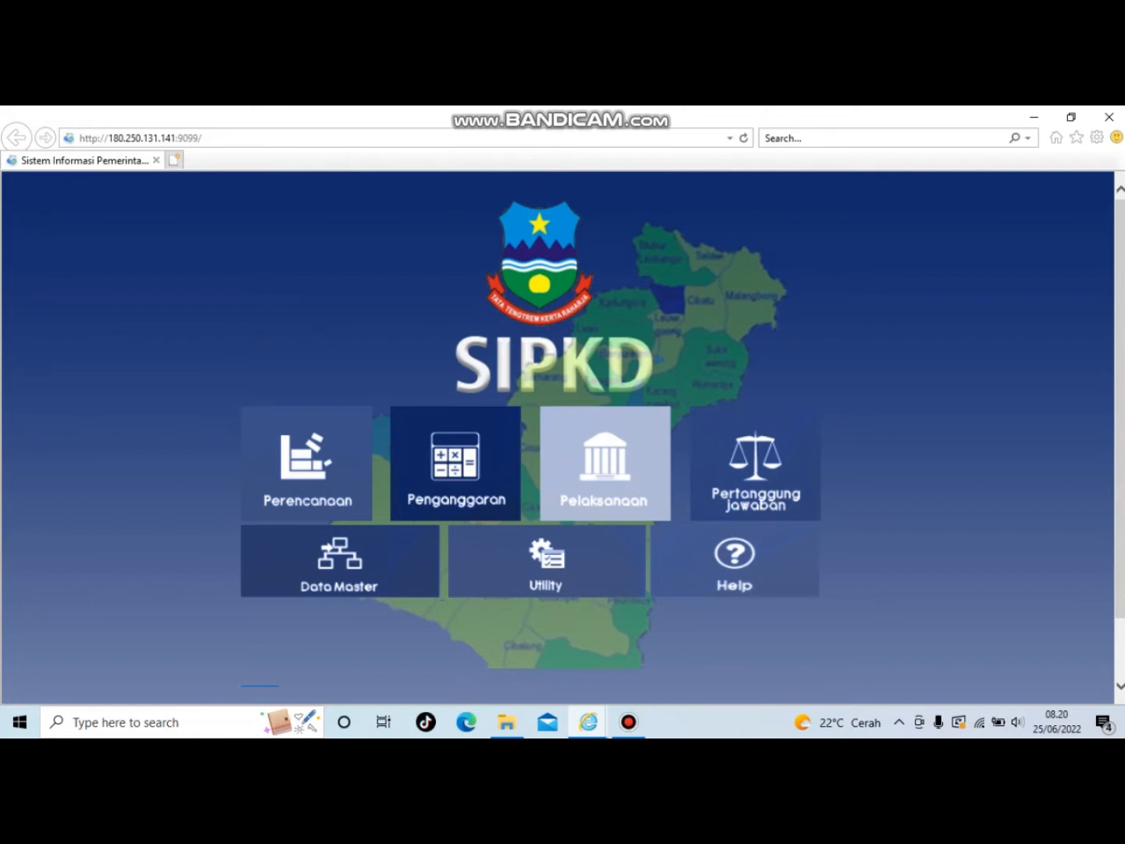
Log in to the Pelaksanaan module with the saved user ID and password for the year 2022
click(604, 462)
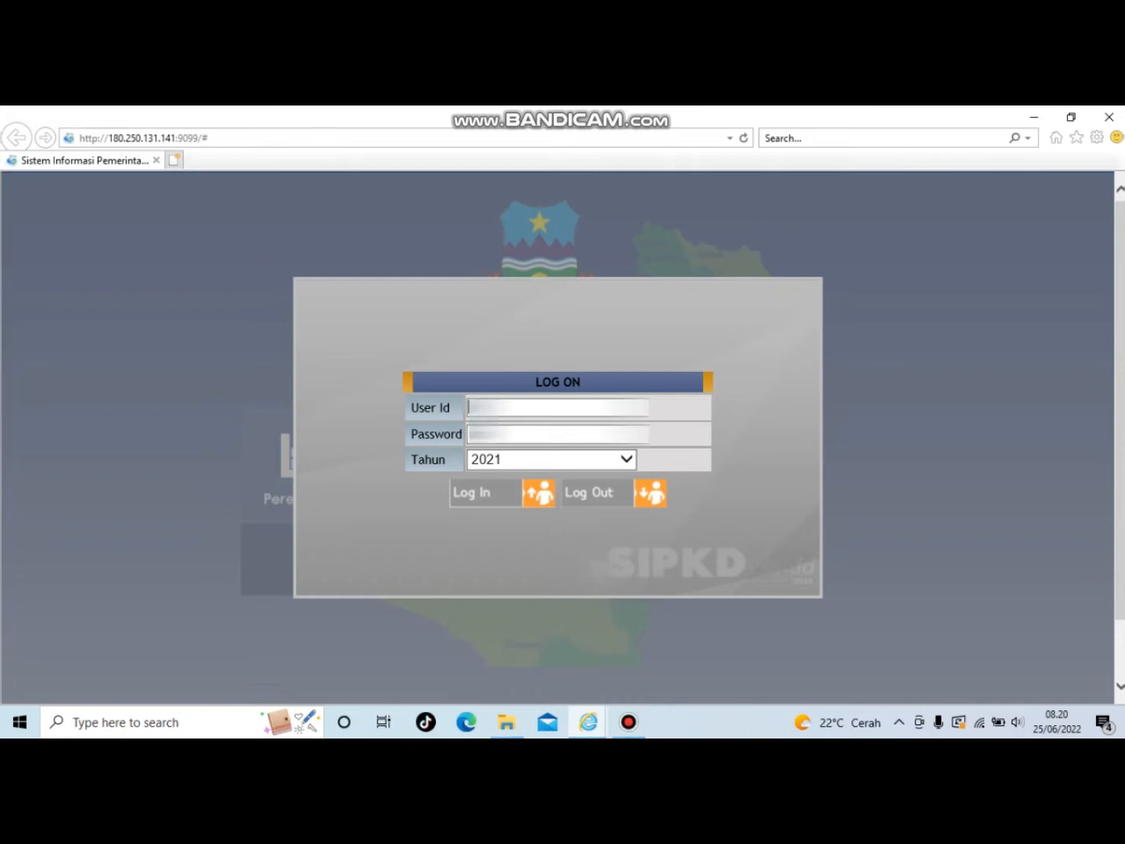
text(s)
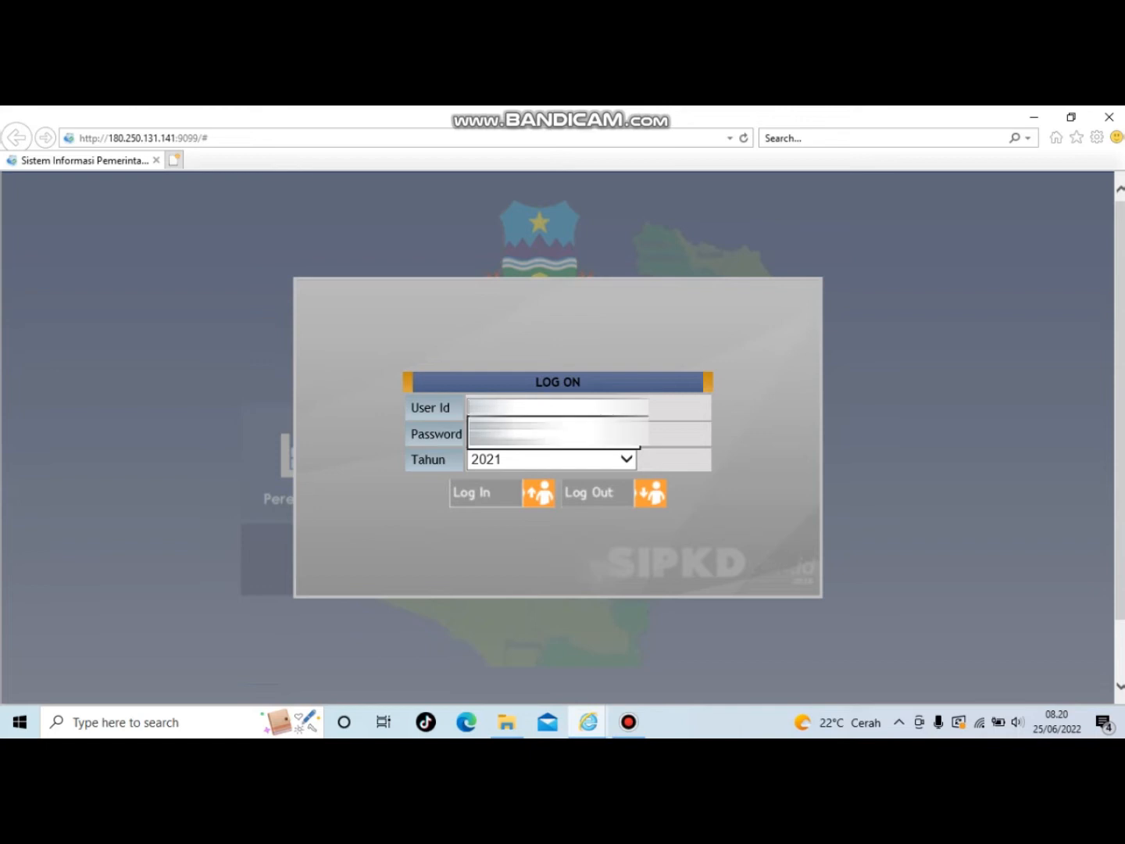
key(Down)
key(Return)
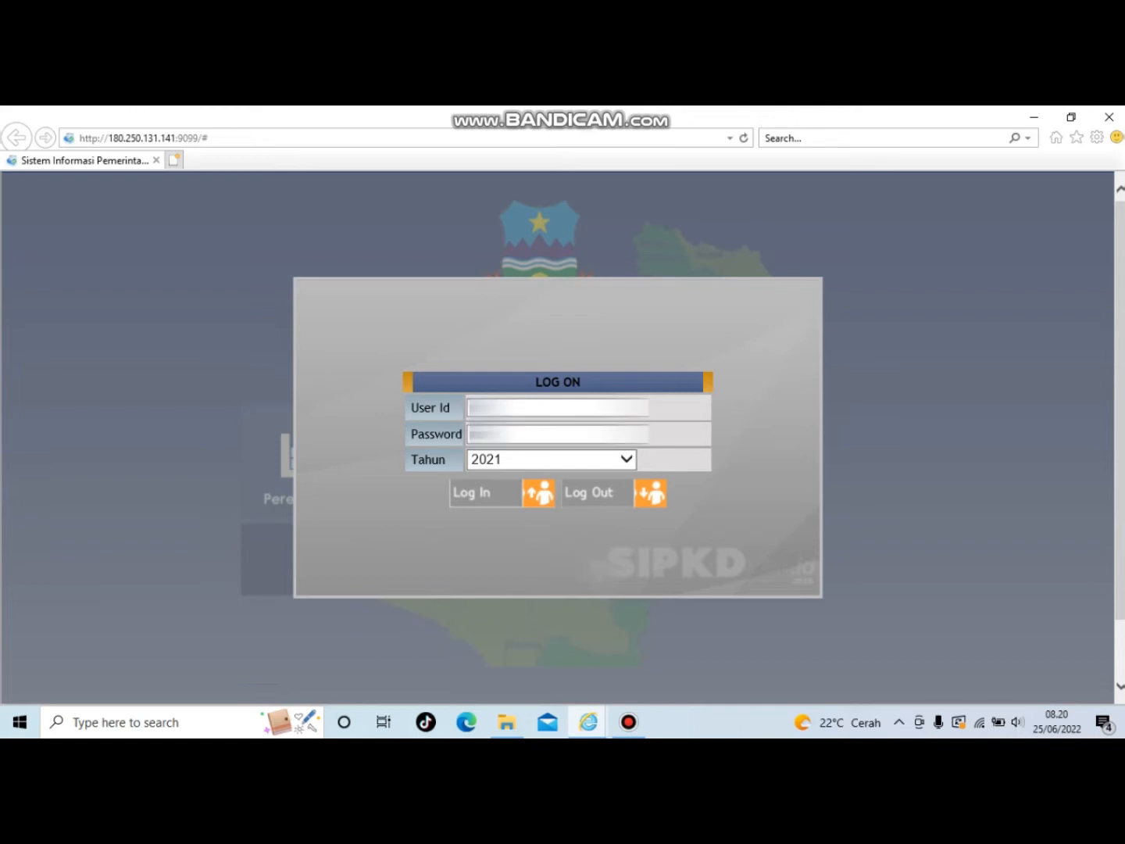
click(626, 460)
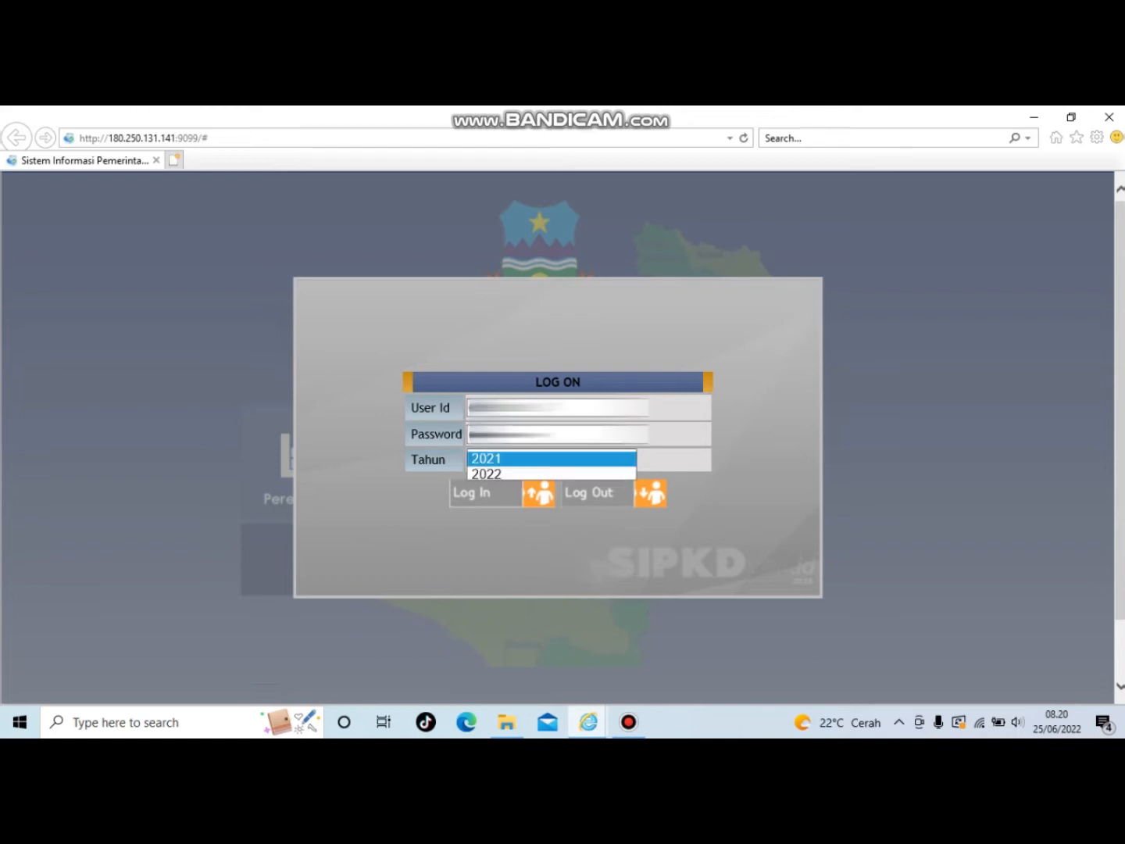
key(Down)
key(Return)
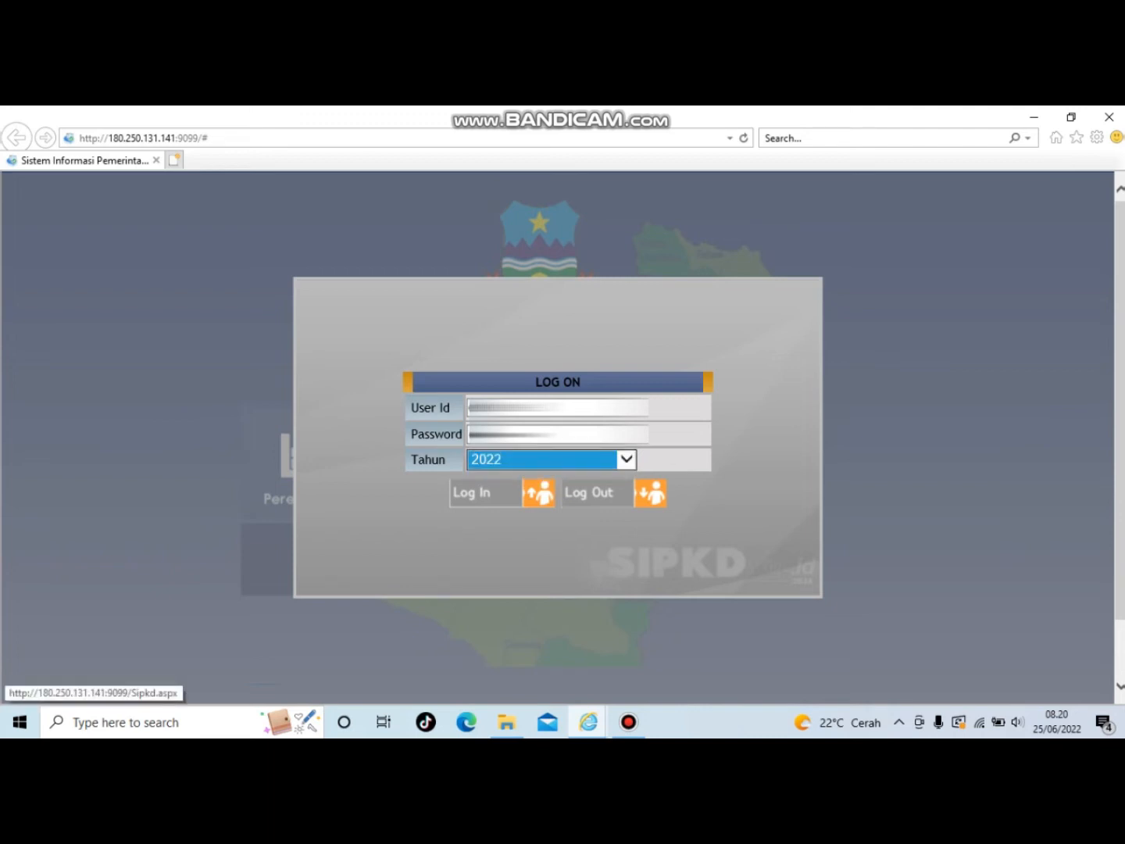
key(Return)
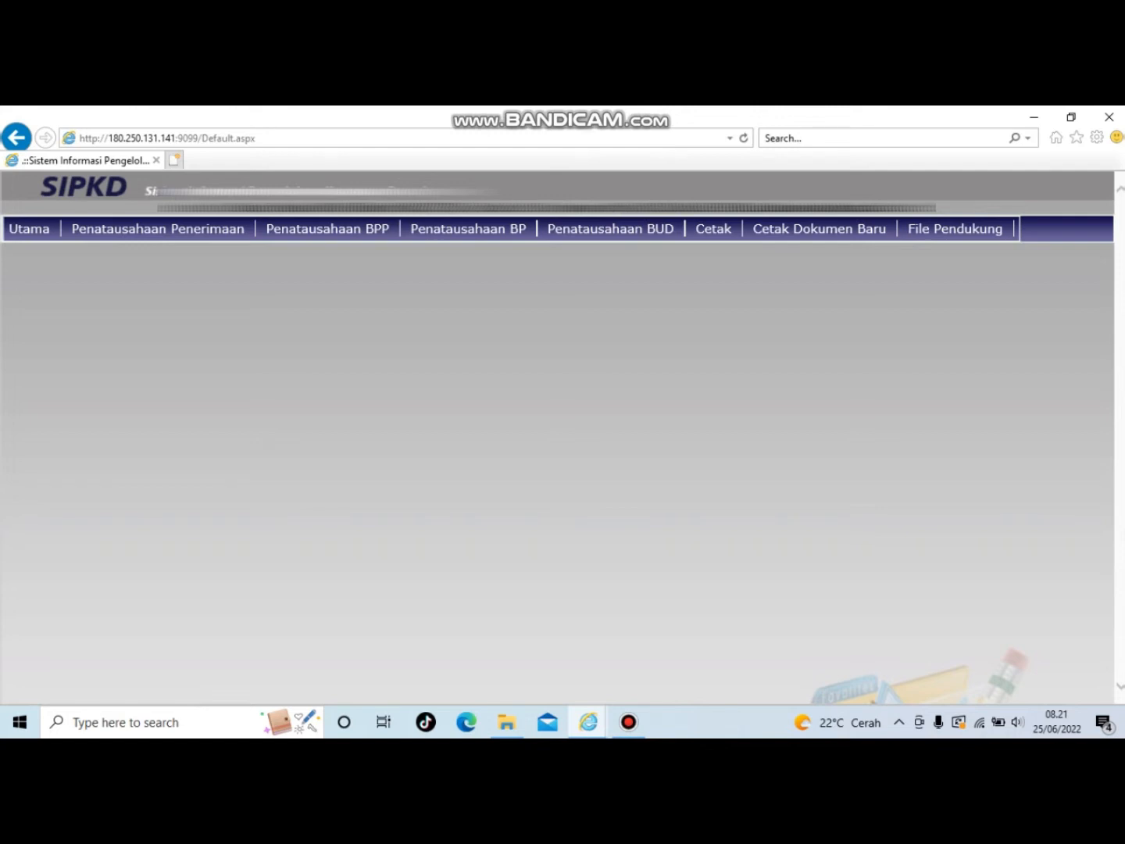
Open the Ganti/Tambah Uang Belanja page for SPP submissions (Pengajuan) under Penatausahaan BPP
mouse_move(327, 229)
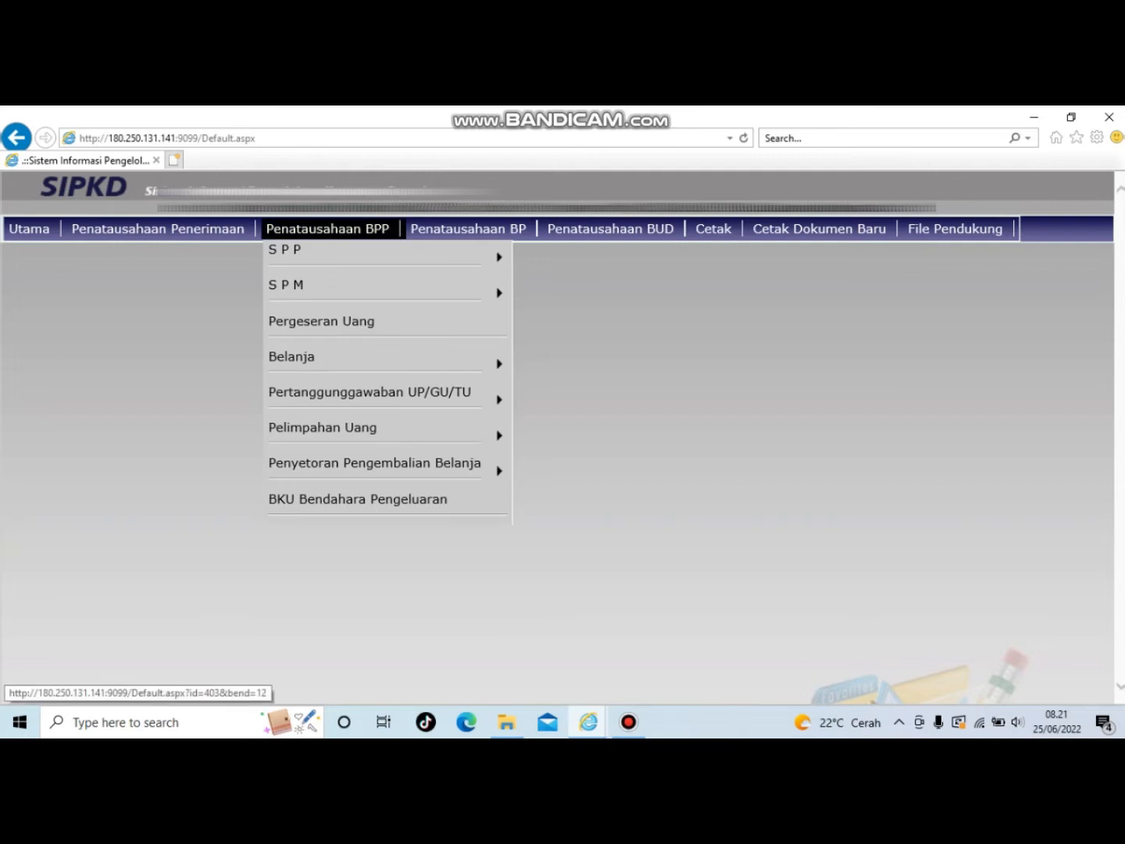
mouse_move(297, 255)
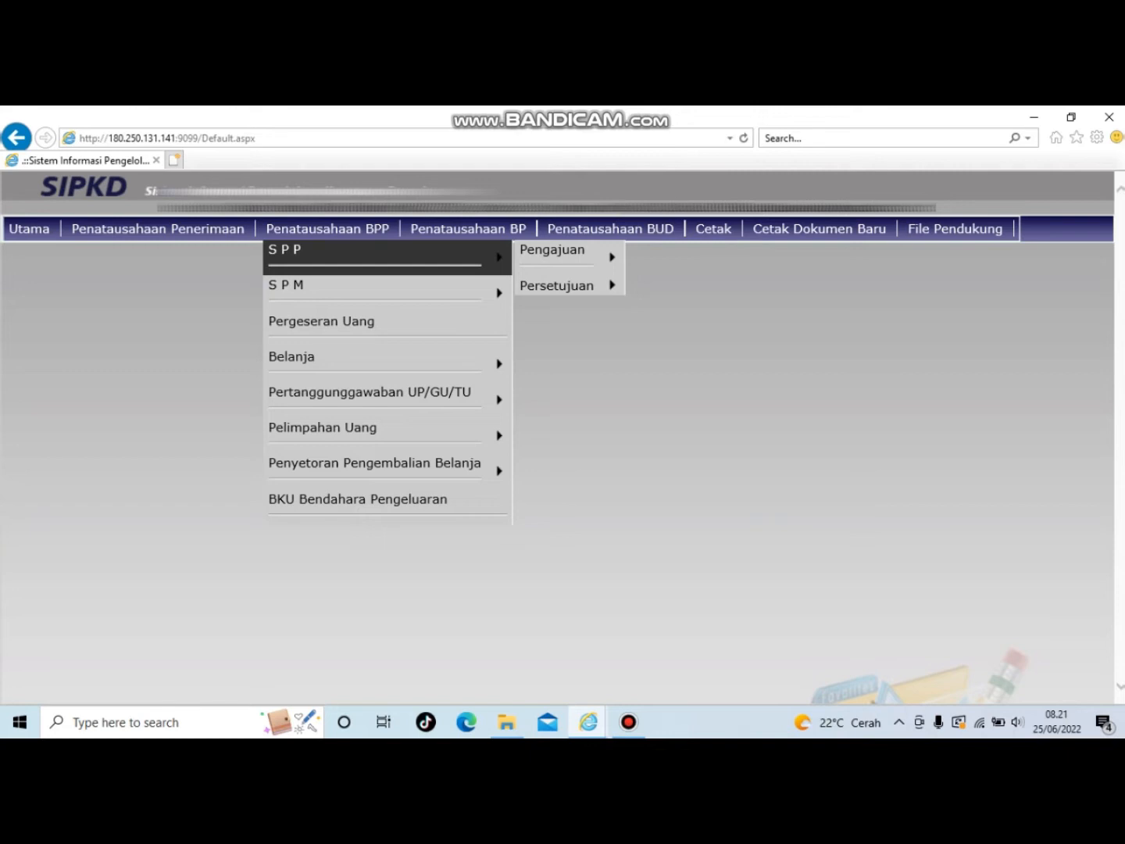
mouse_move(554, 253)
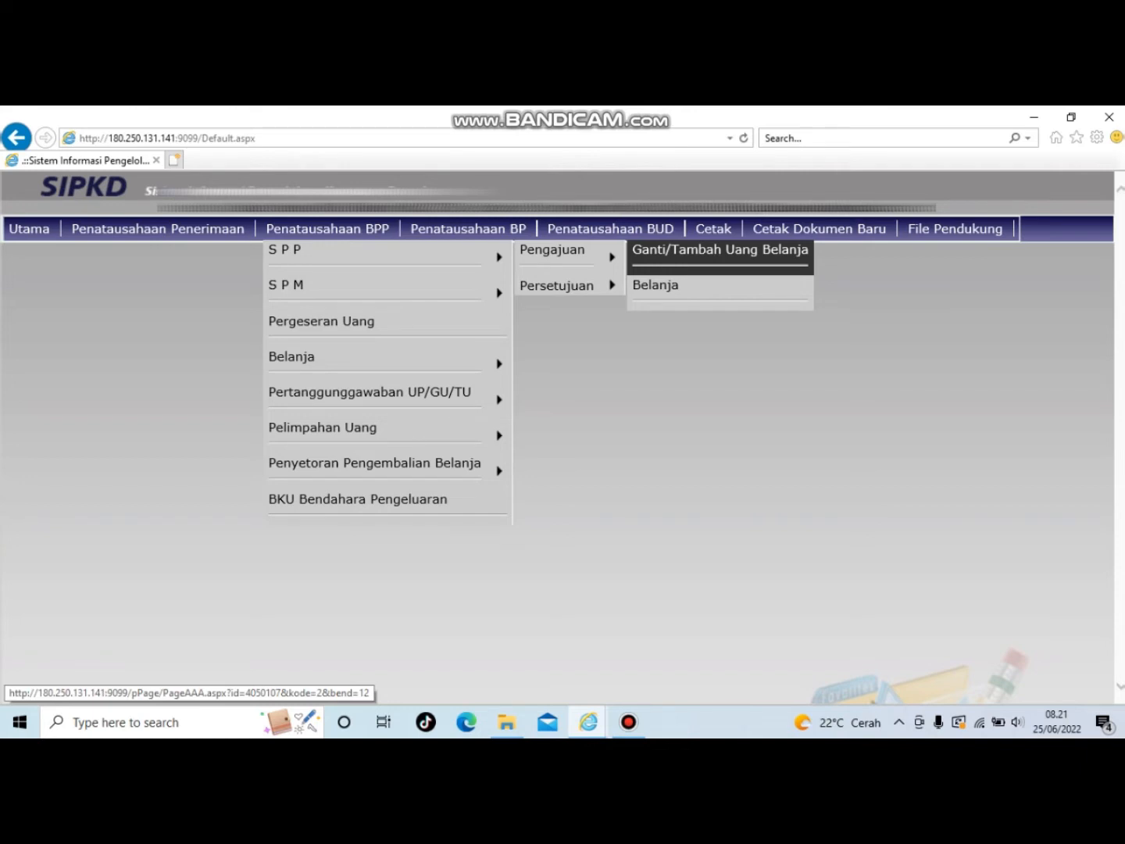
click(719, 250)
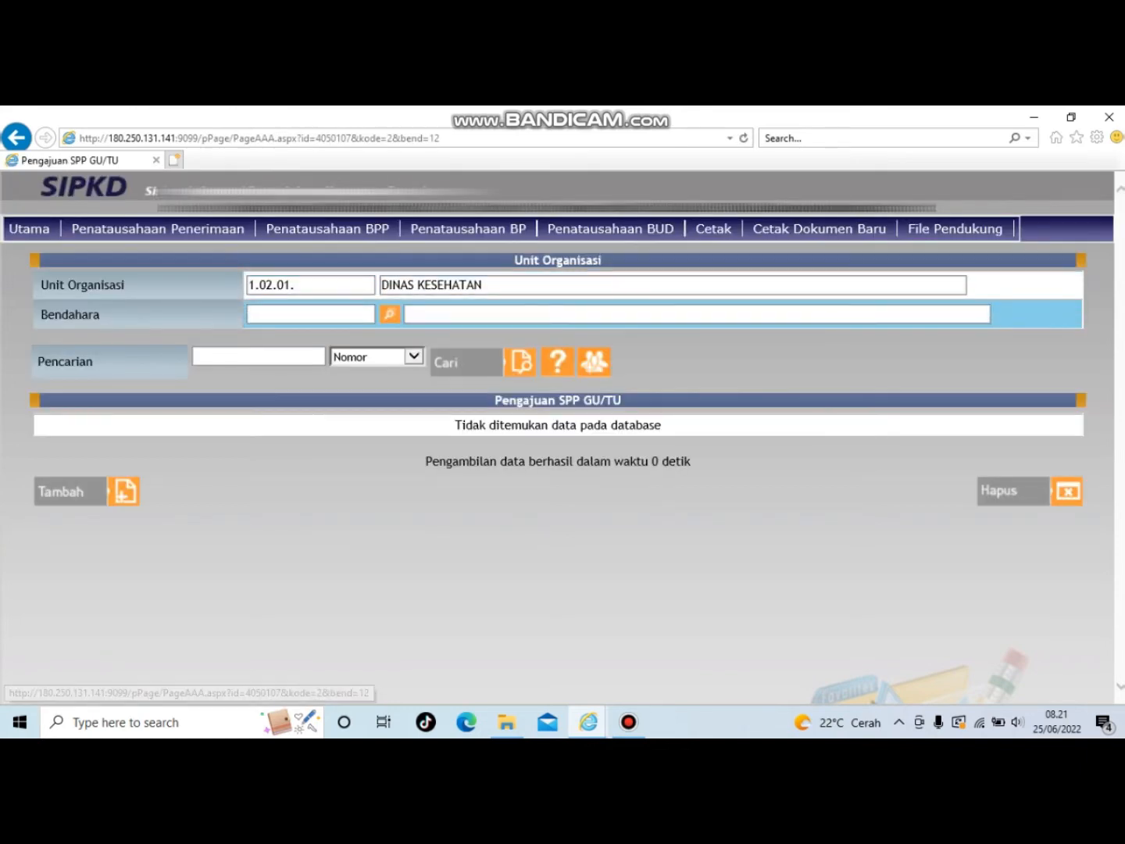
Look up the Bendahara by first name and select the first matching Bendahara Pengeluaran Pembantu
click(391, 314)
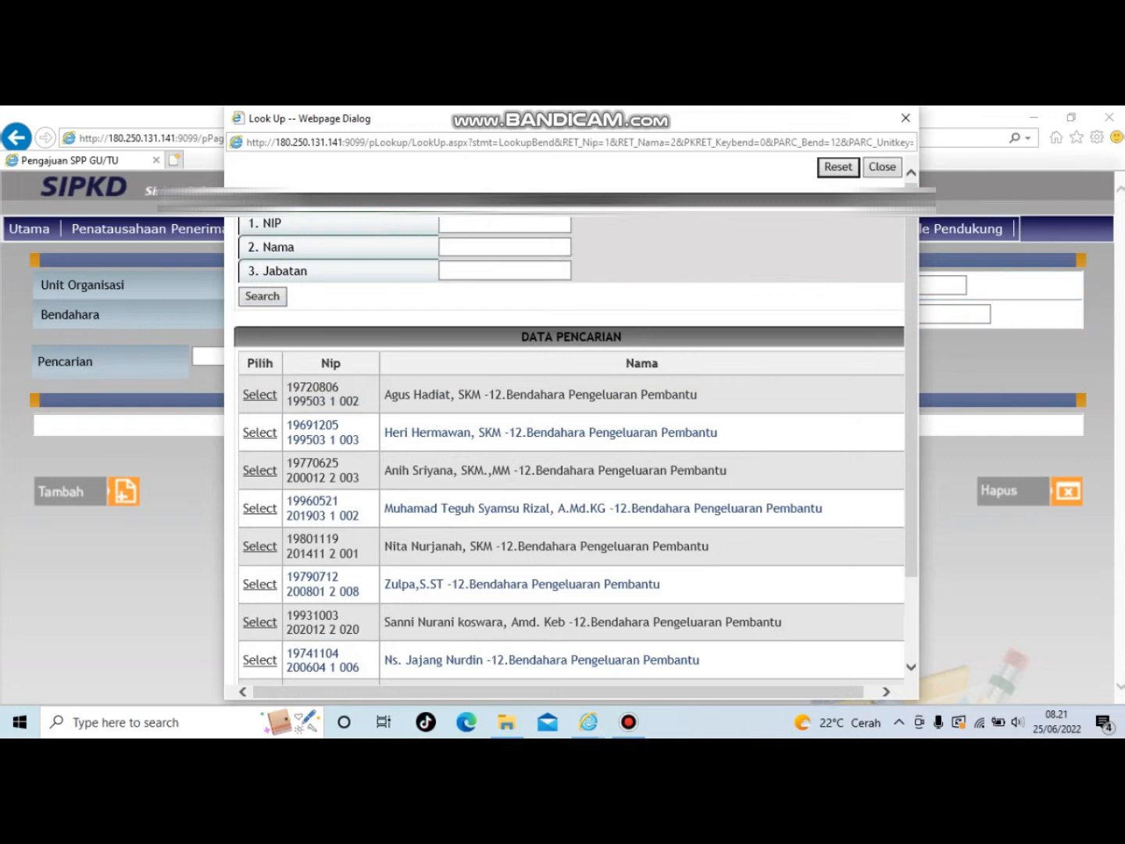
click(469, 247)
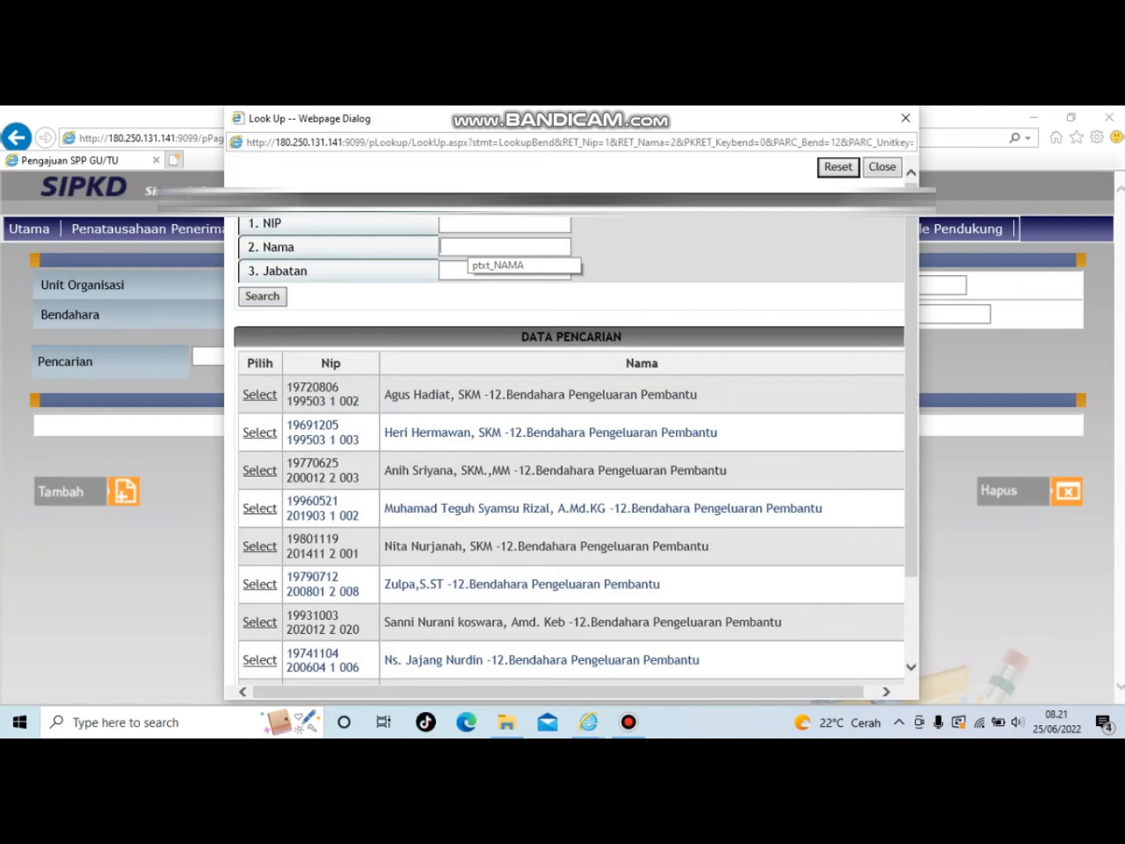
text(ayi)
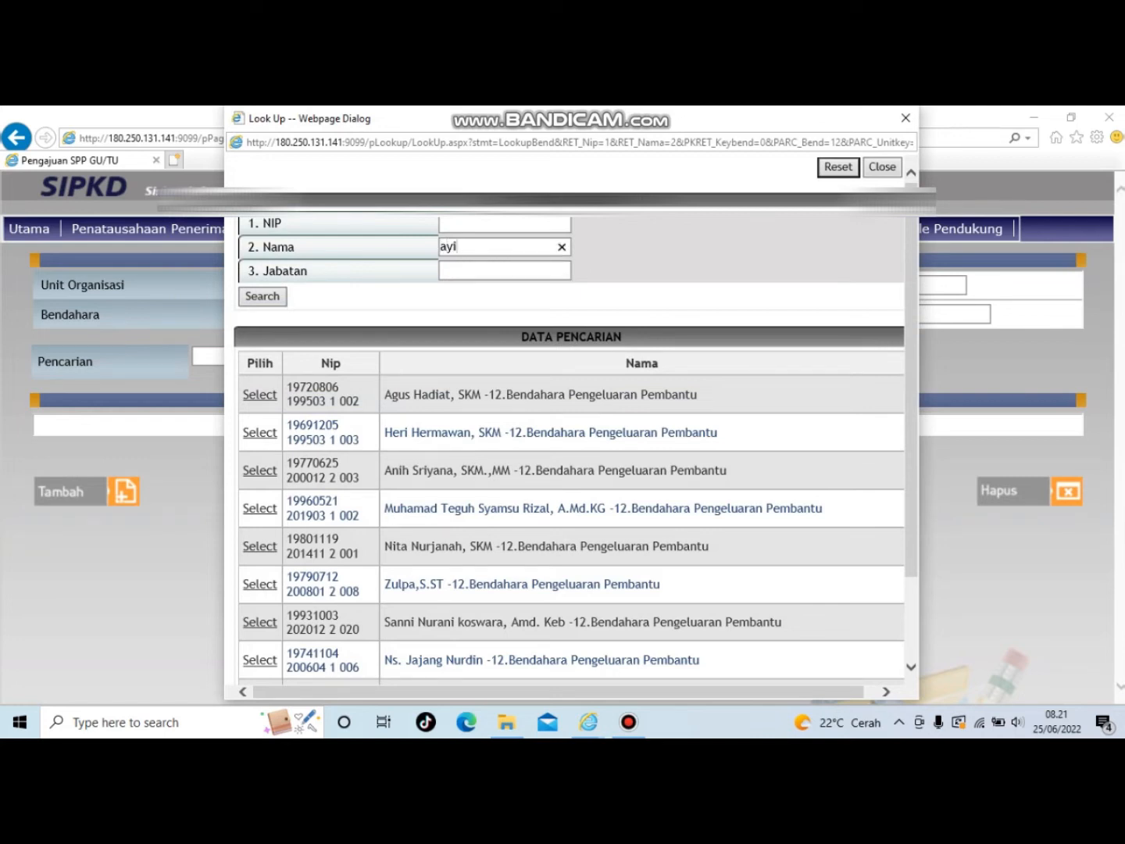
key(Return)
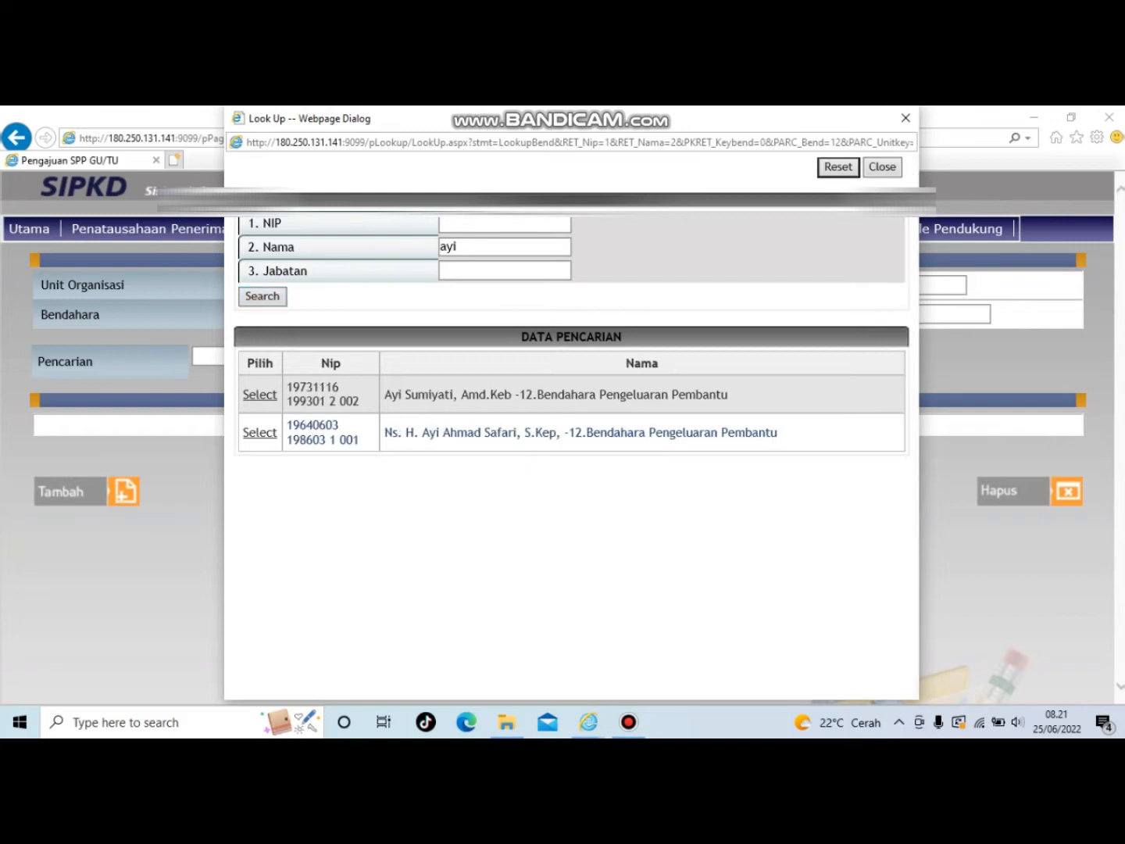
click(259, 395)
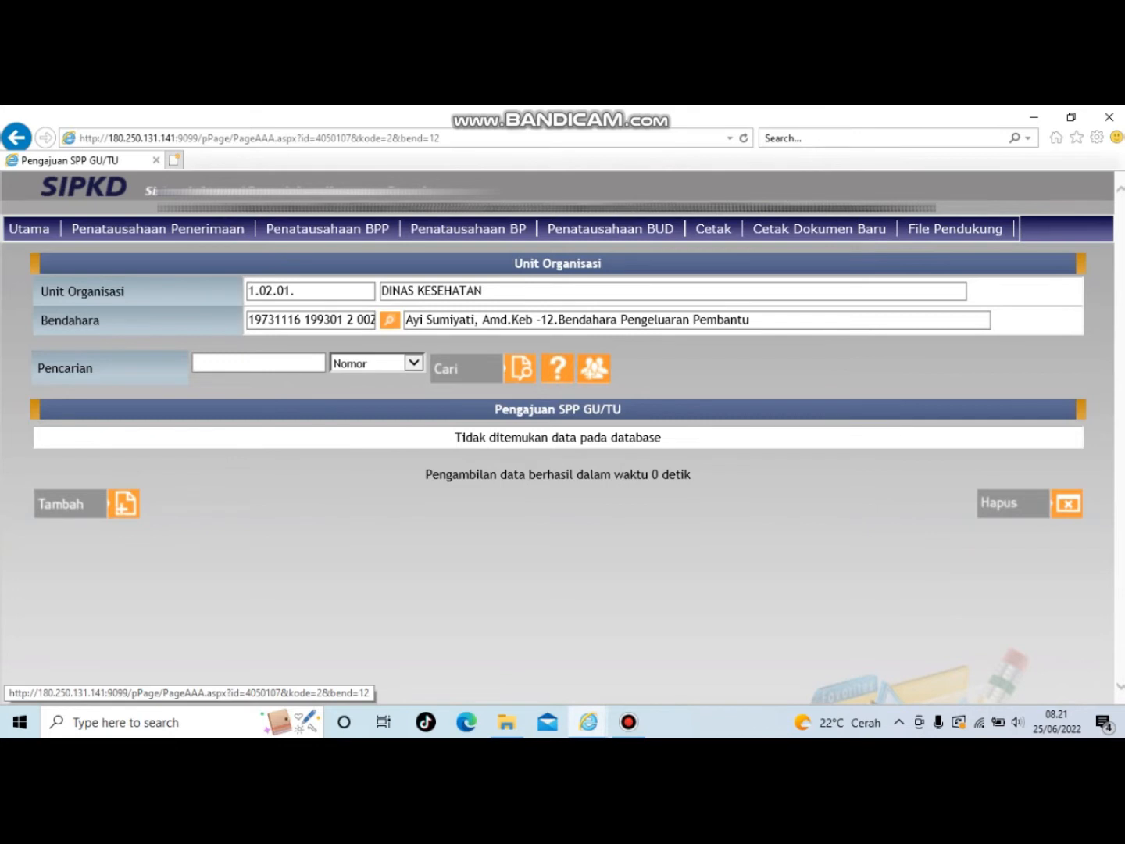
Start a new SPP GU/TU submission with Nomor KU.03.05/085/SPP-TU/DNF-BOK/PKM-SKHRP/2022 and Tanggal 27/06/2022
click(68, 503)
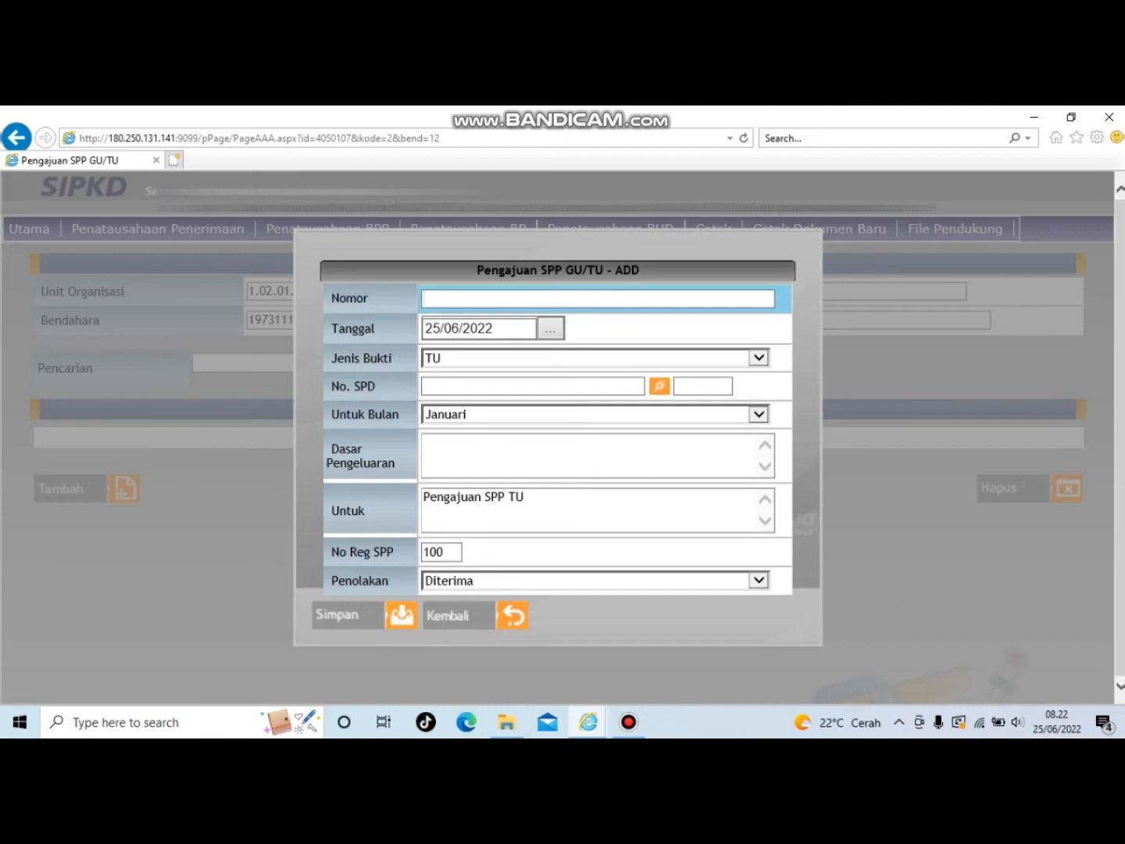
text(KU.03.05/)
text(085)
key(shift+Left)
key(shift+Left)
key(shift+Left)
key(Right)
text(/SPP)
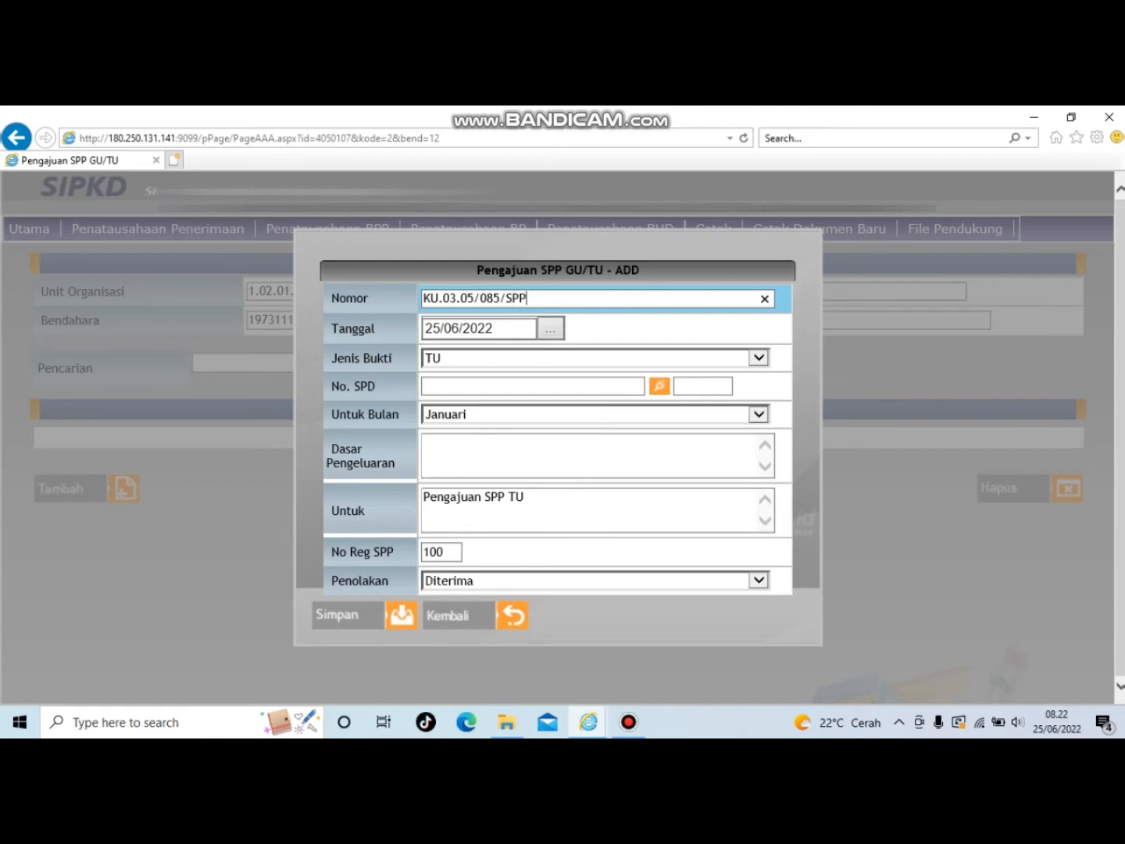
text(-TU/DNF)
text(-BOK/PKM)
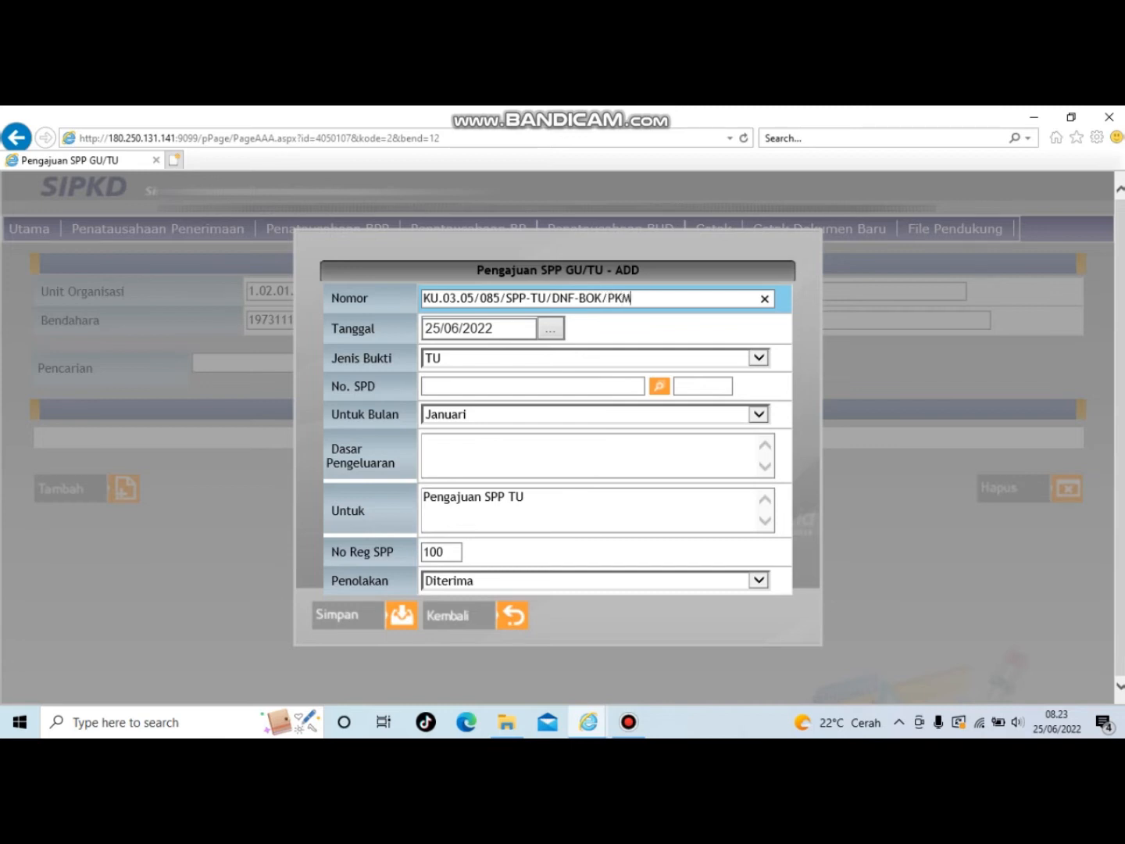
text(-)
text(SKHRP/2022)
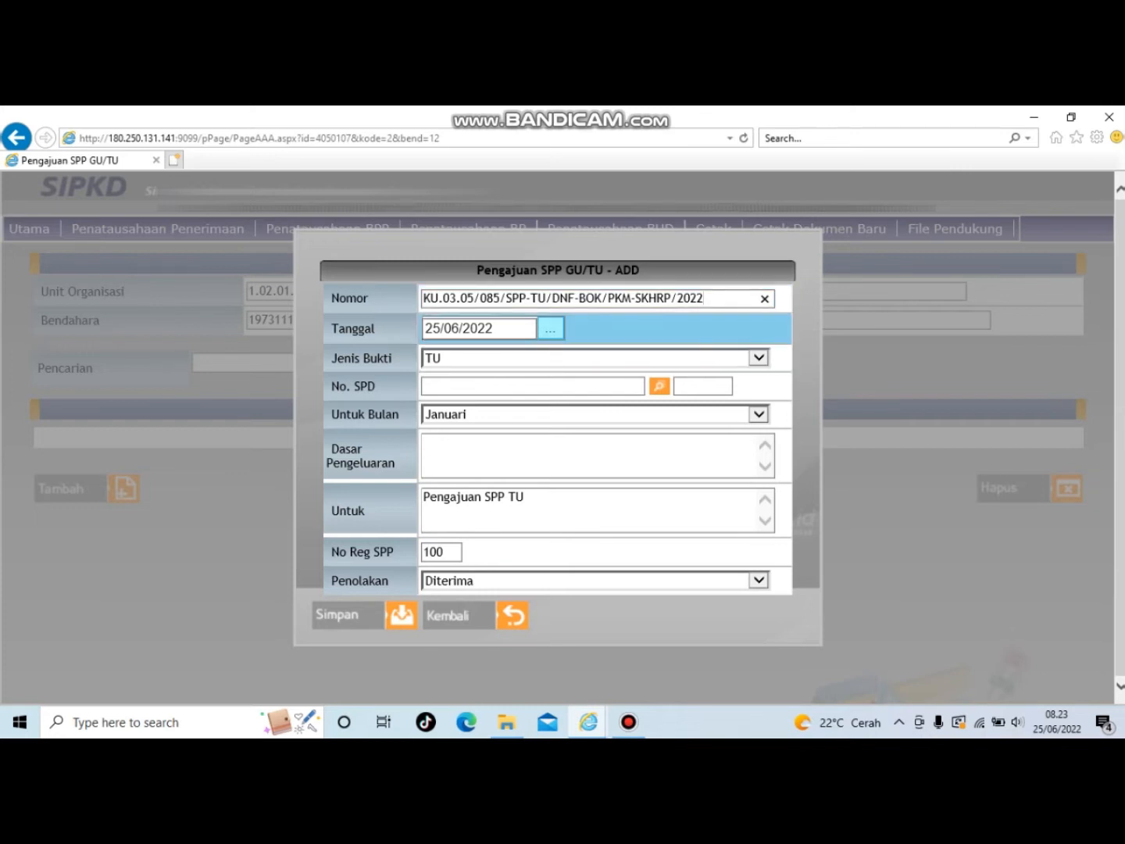
click(550, 328)
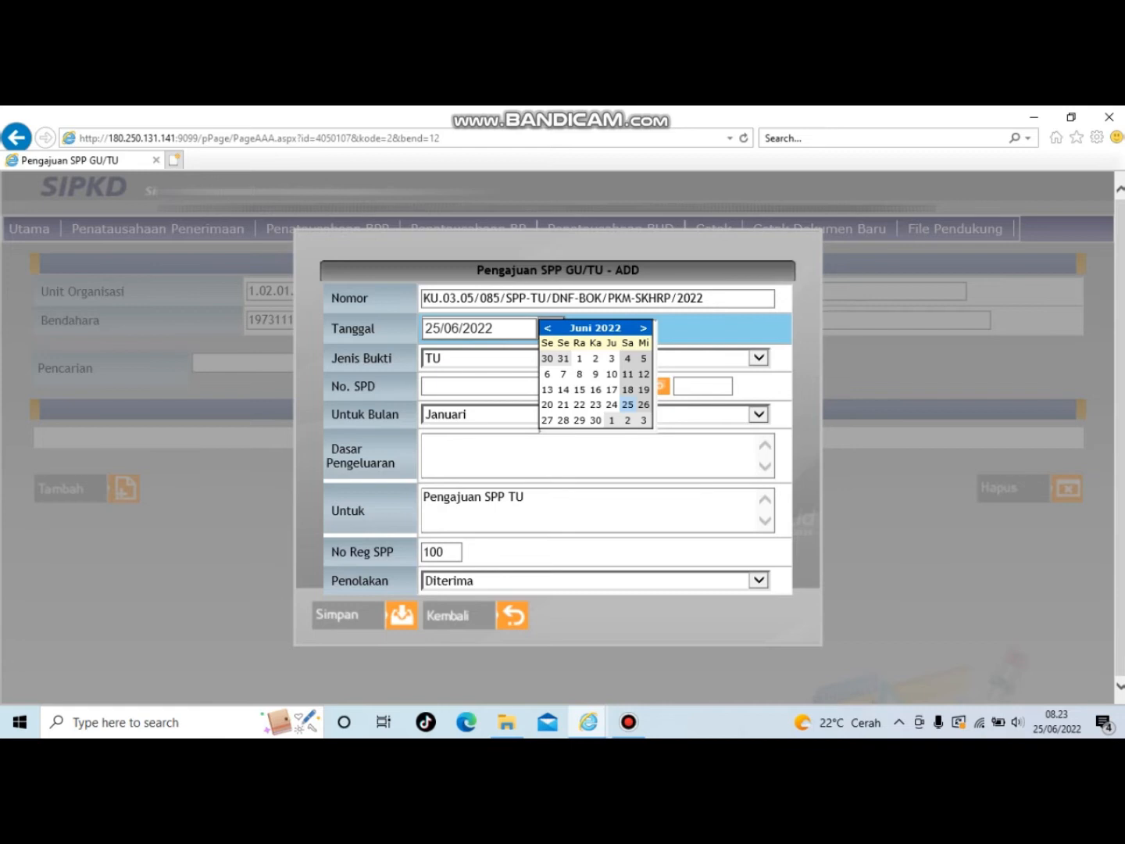
click(547, 420)
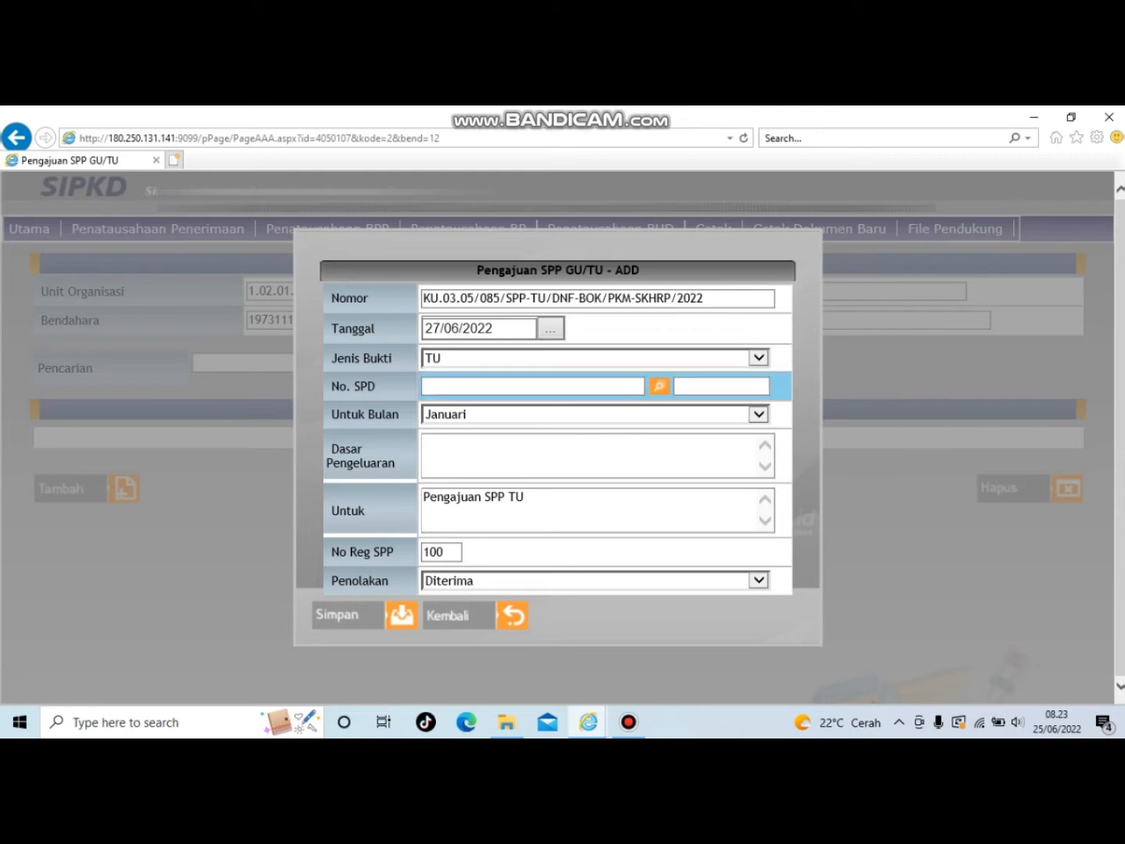
Choose SPD number 0372/1.02.01./TW.III/2022 for the new SPP and set Untuk Bulan to Juni
click(659, 386)
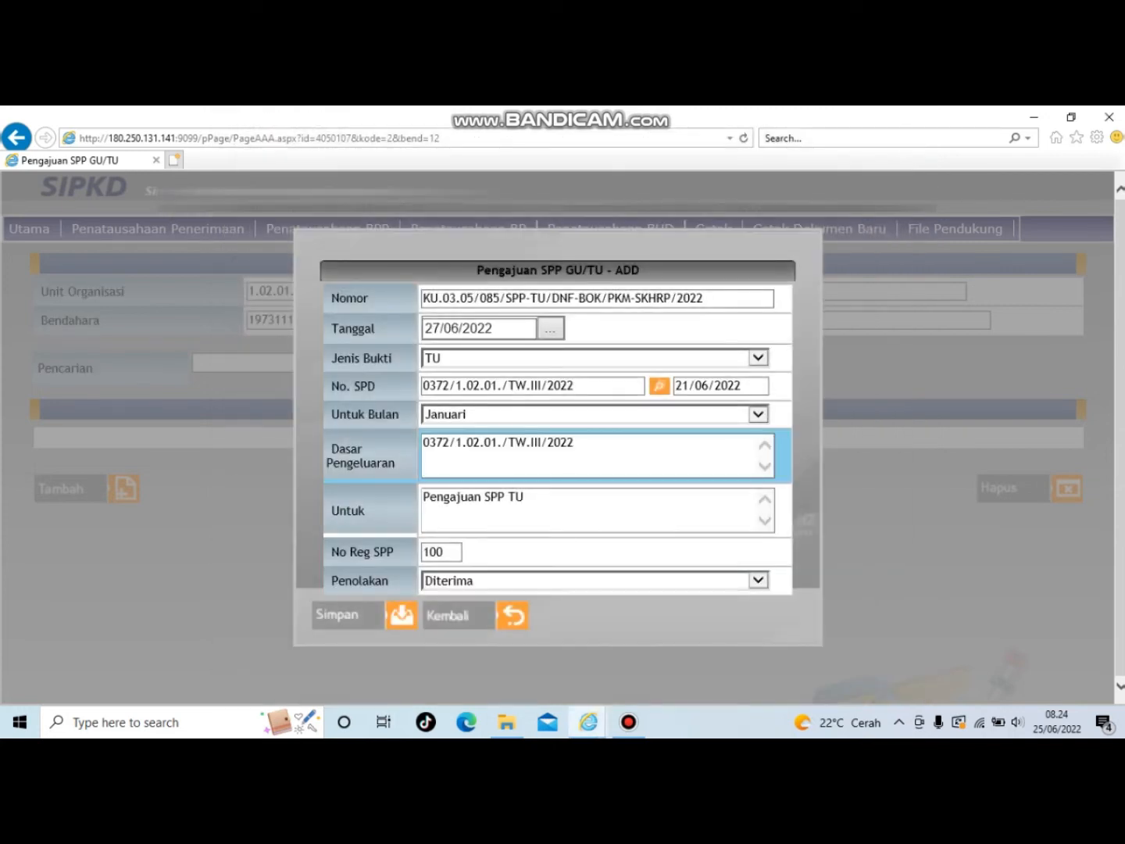
click(586, 414)
key(alt+Down)
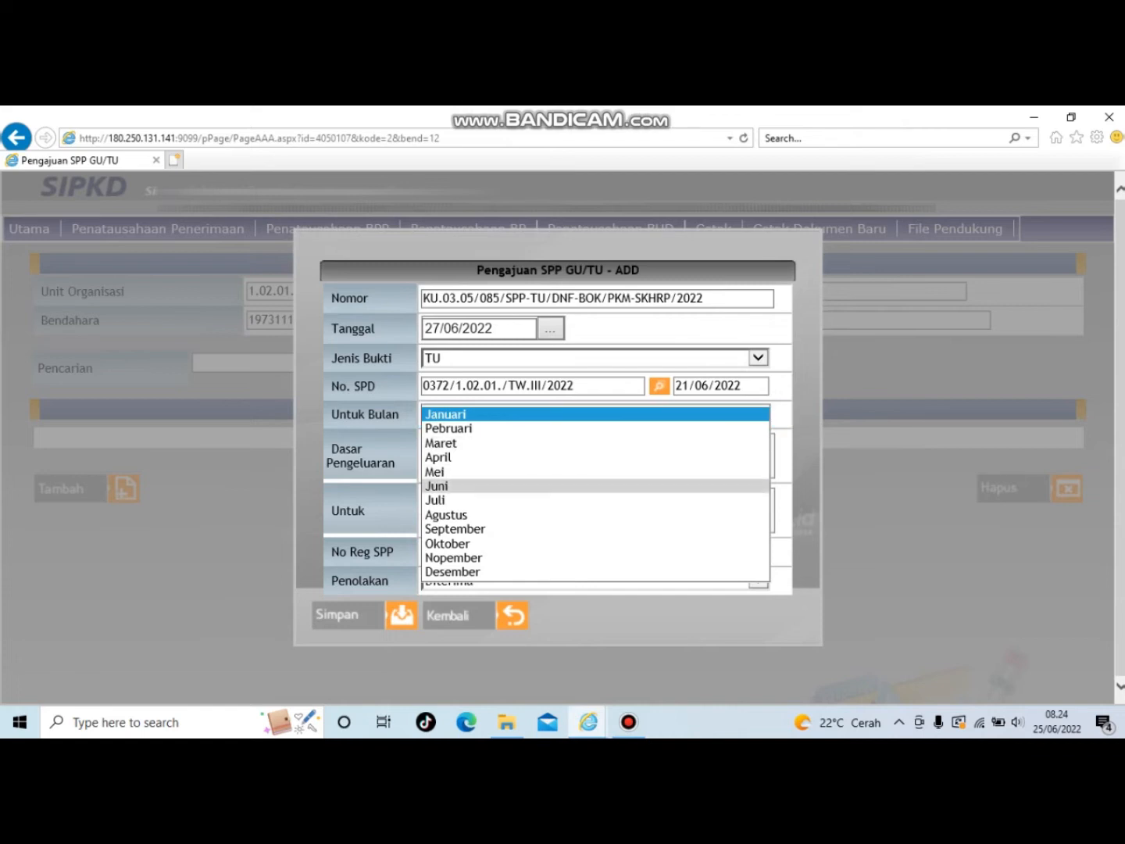
click(437, 485)
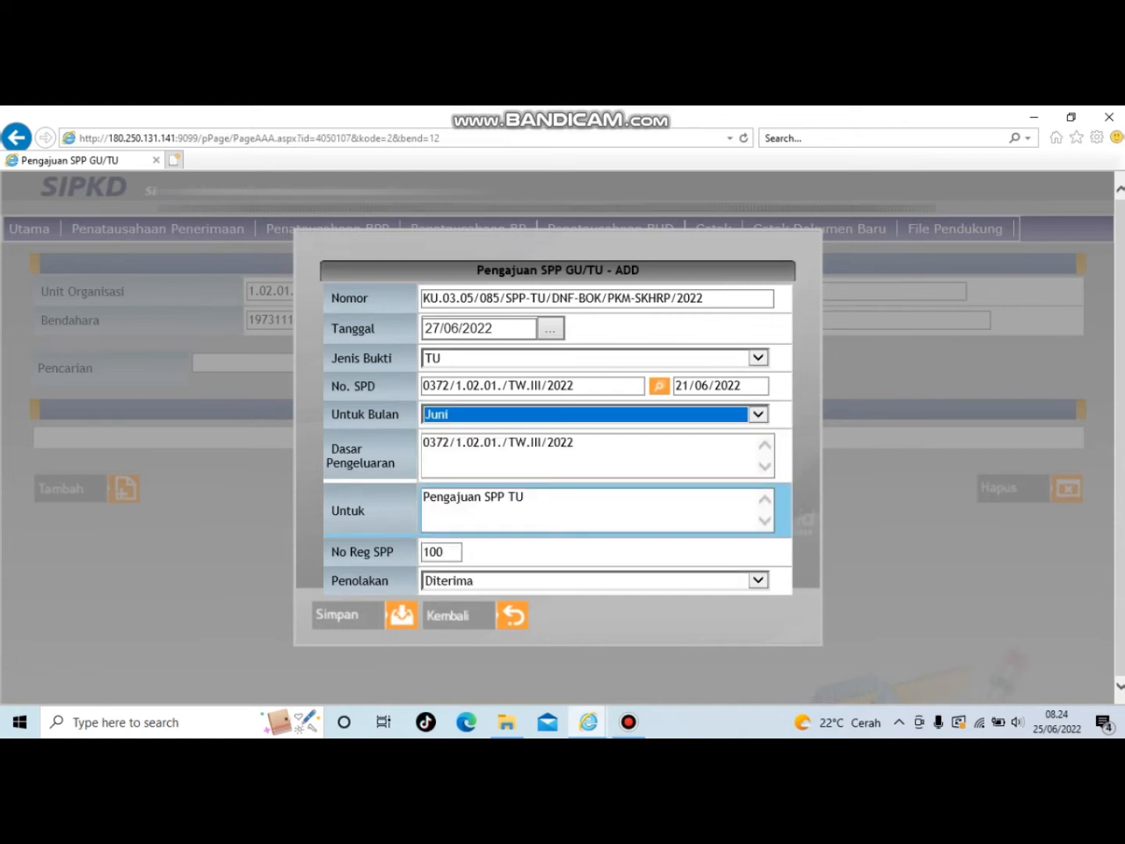
Extend the Untuk text with "Bantuan Operasional Kesehatan (BOK) (Dak Non Fisik) UPT Puskesmas Sukahurip Untuk Bulan Januari s.d Mei Tahun 2022" and save the submission
click(524, 497)
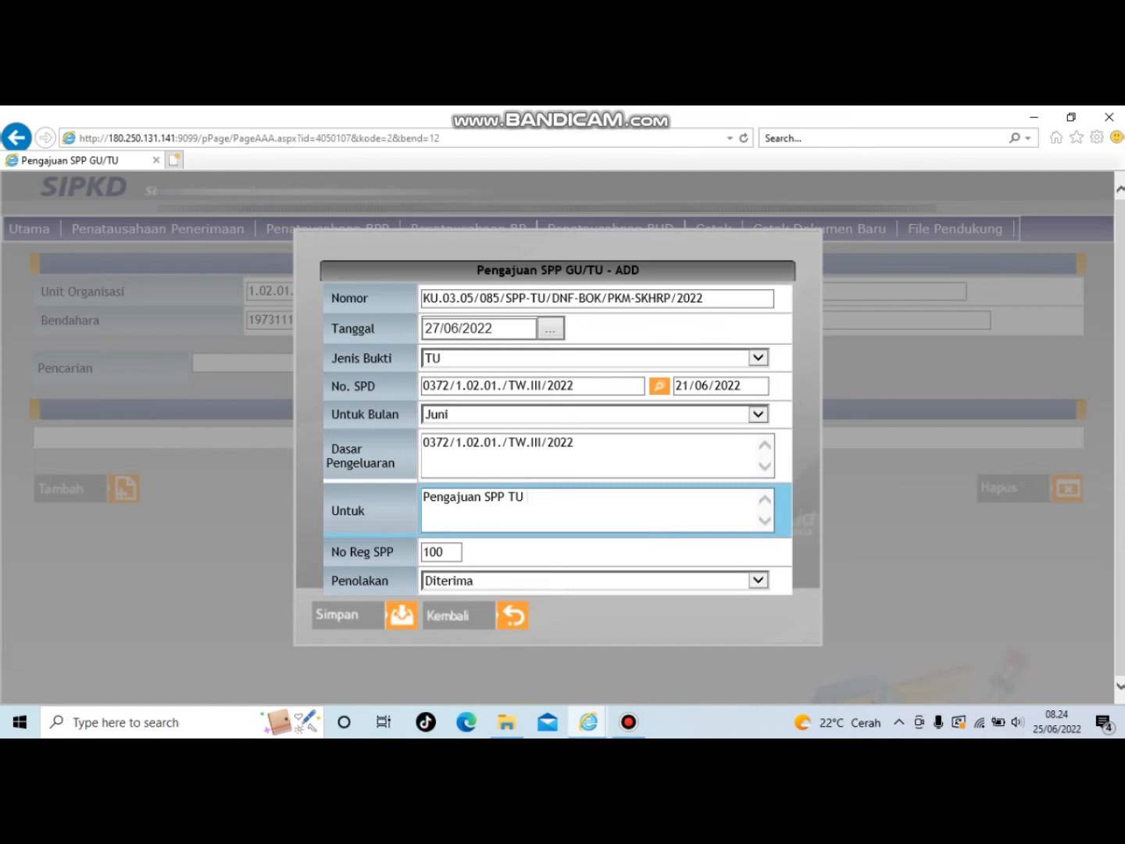
text(Bantuan Operasion)
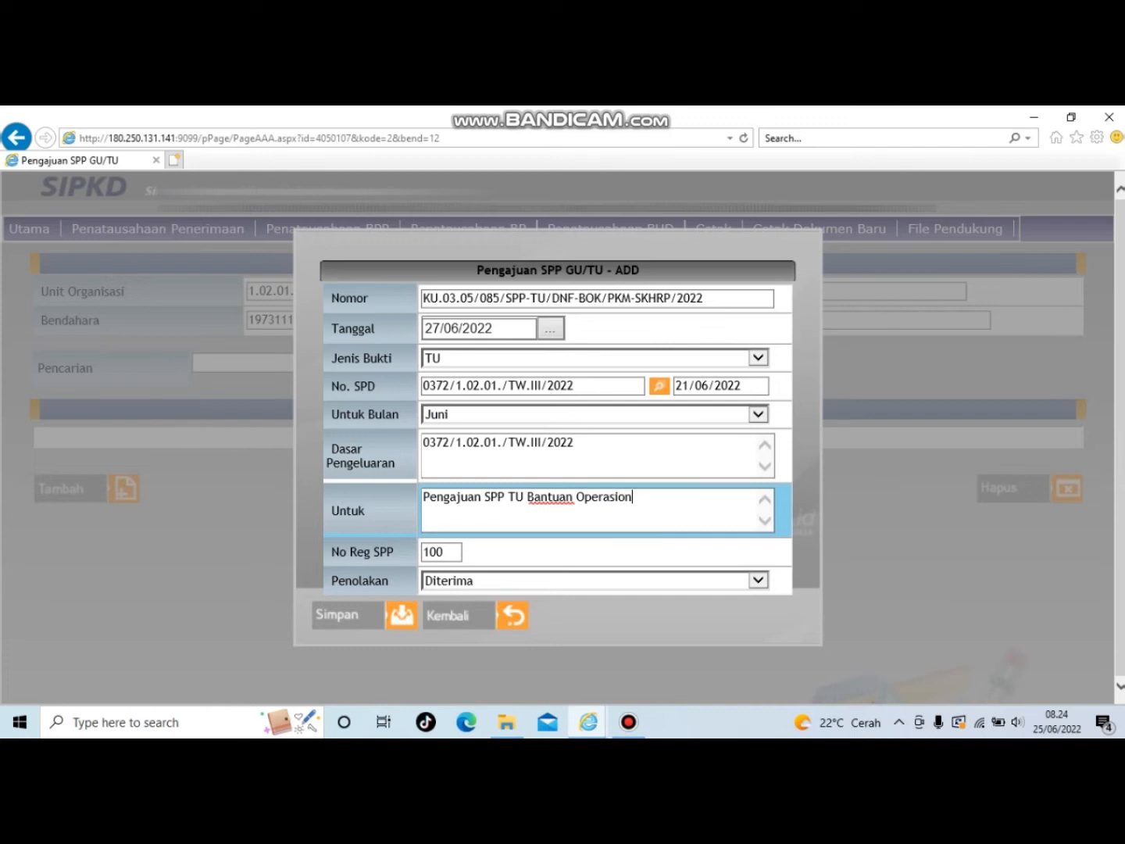
text(al Kesehatan)
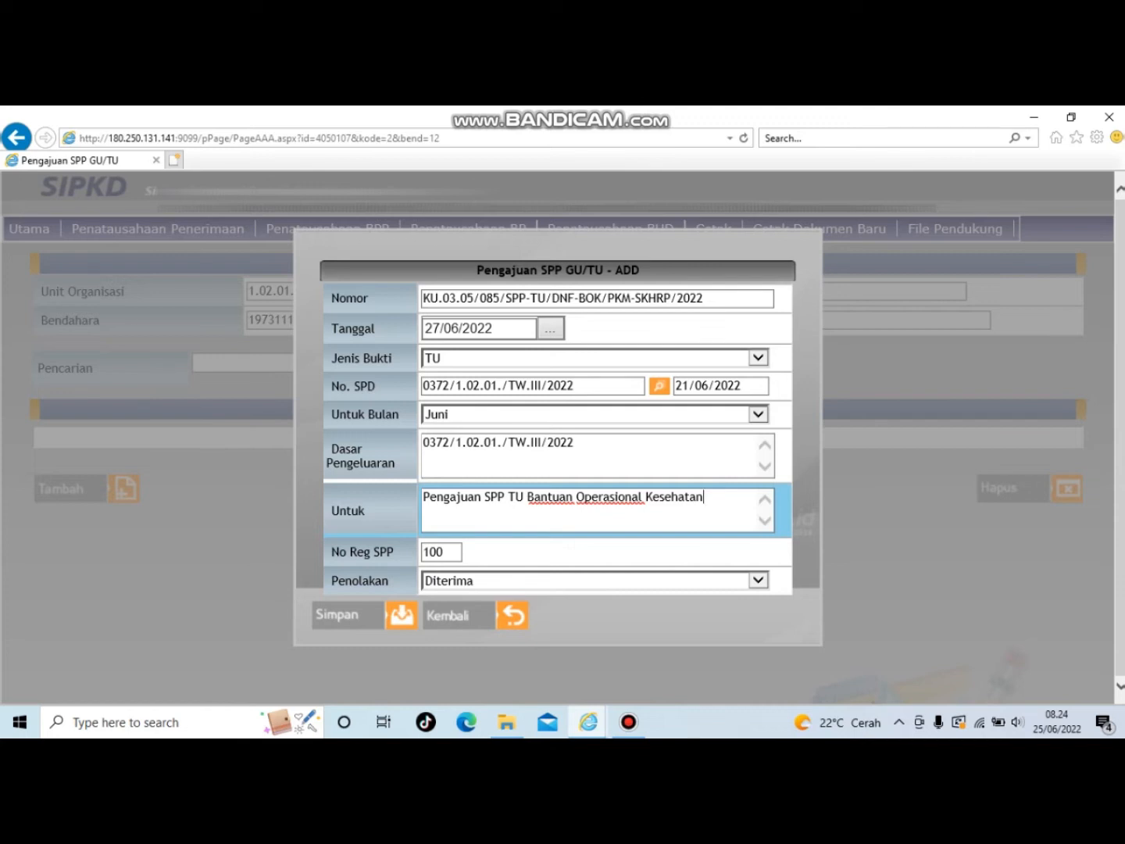
text( (BOK) (Dak No)
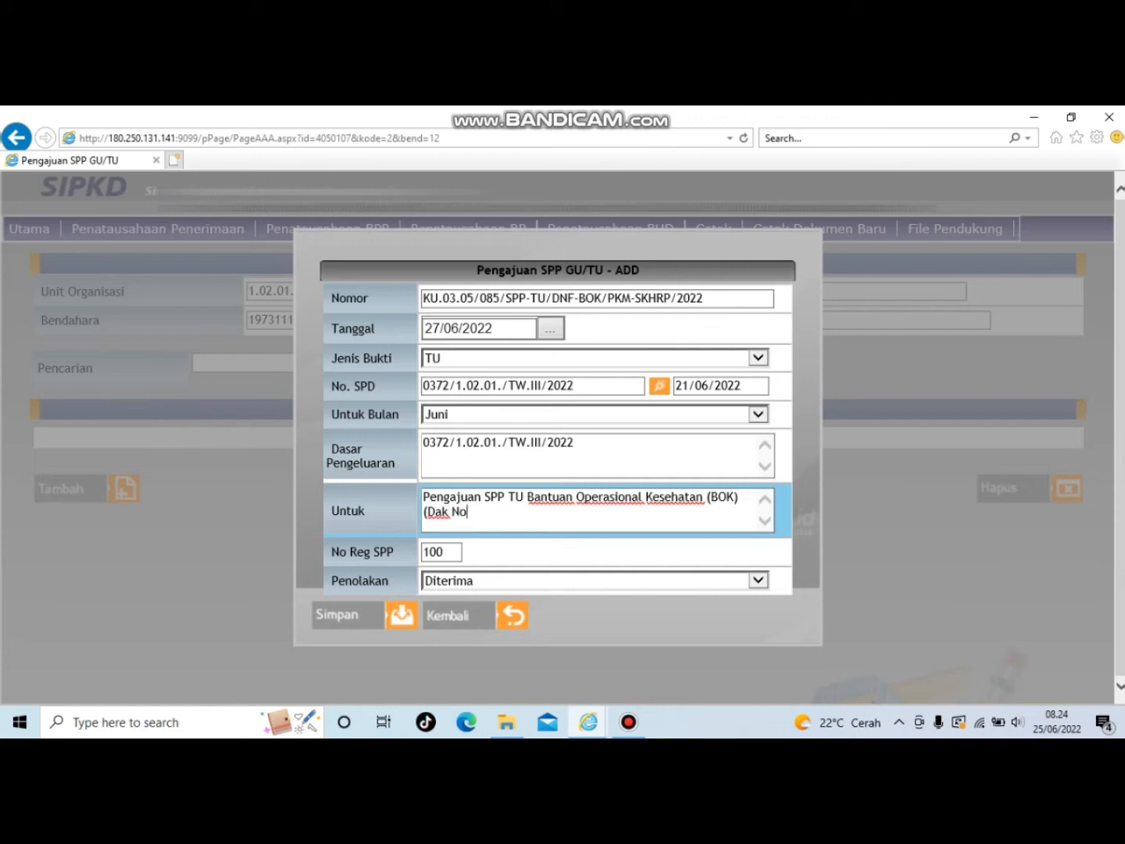
text(n Fisik) UPT Puskesmas )
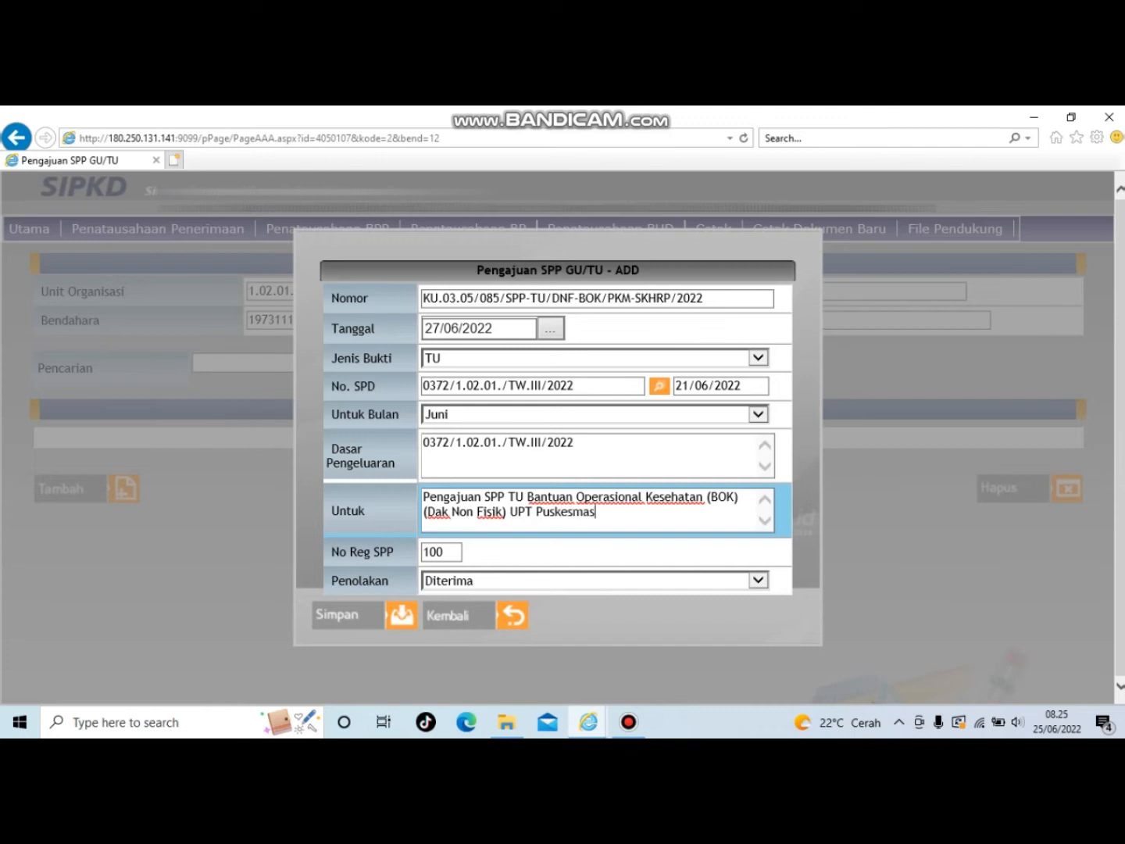
text(Sukahurip)
text(Untub)
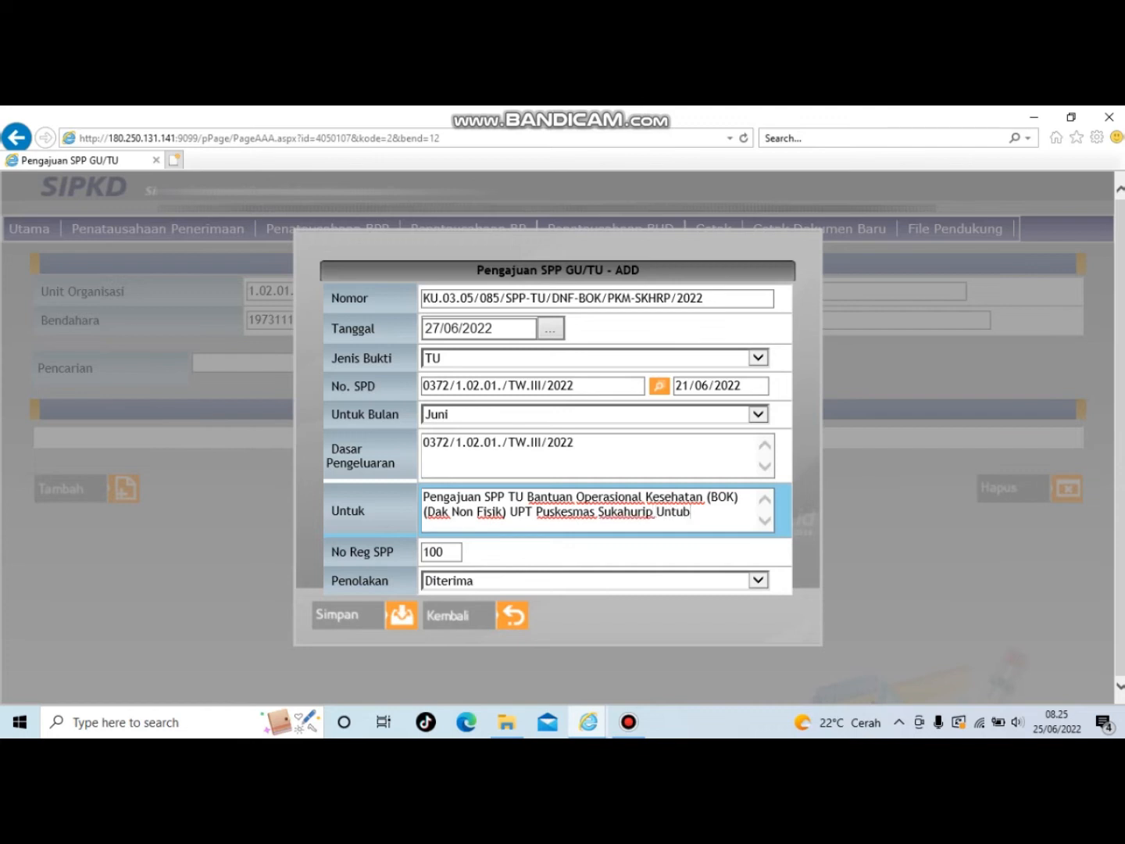
key(BackSpace)
text(k b)
key(BackSpace)
text(Bulan Januari)
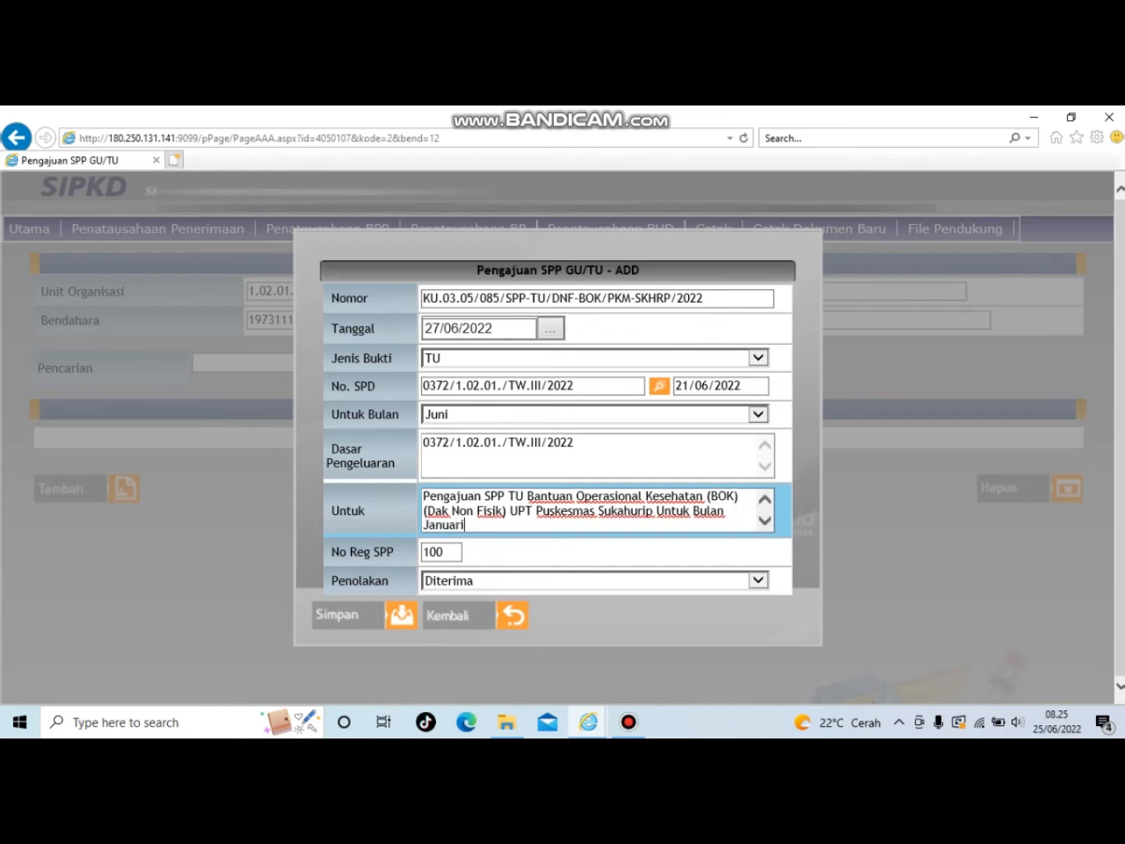
text( s.d Mei Tahun 2022)
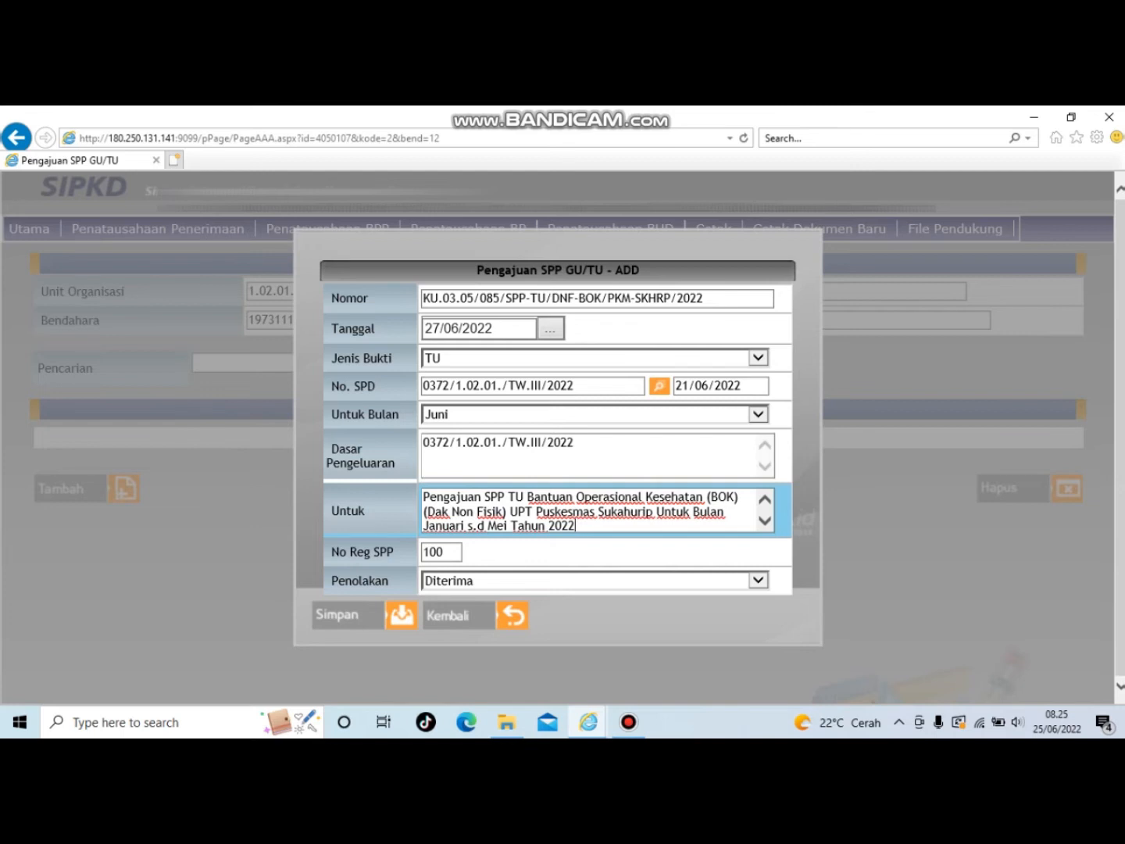
scroll(589, 511, down, 1)
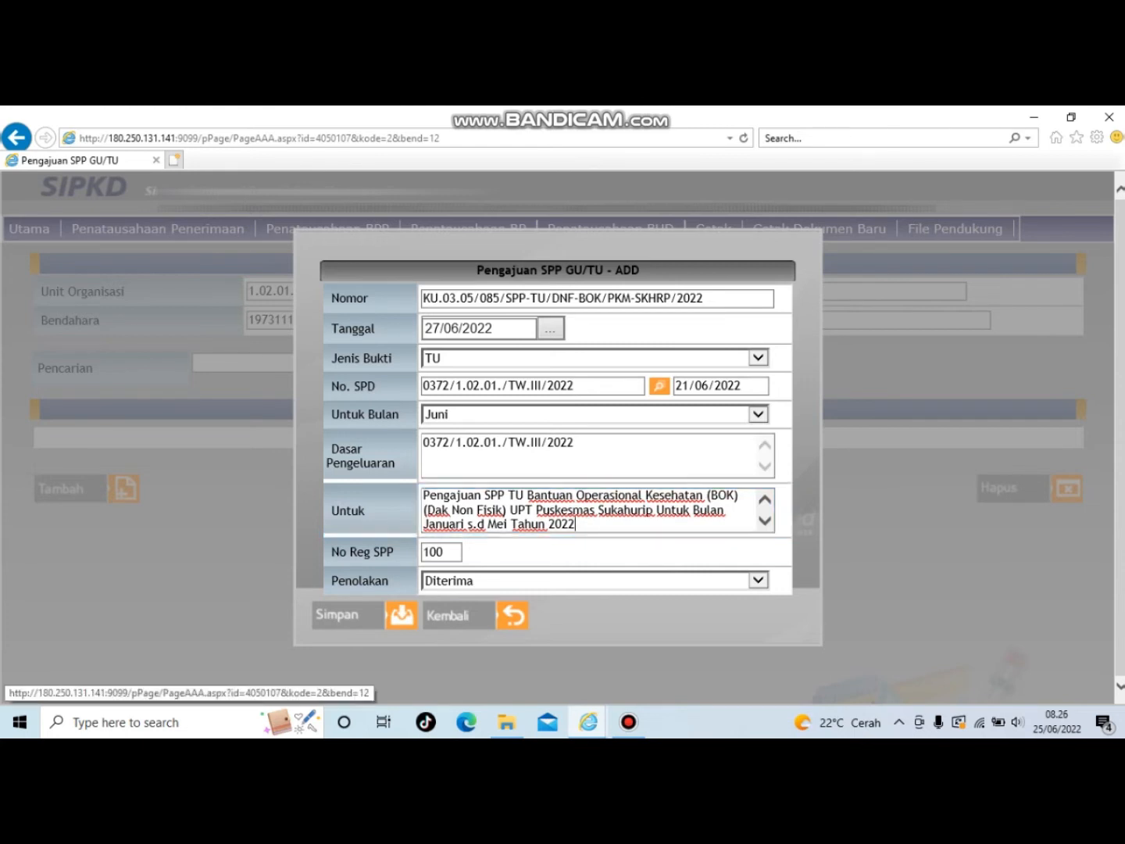
click(343, 614)
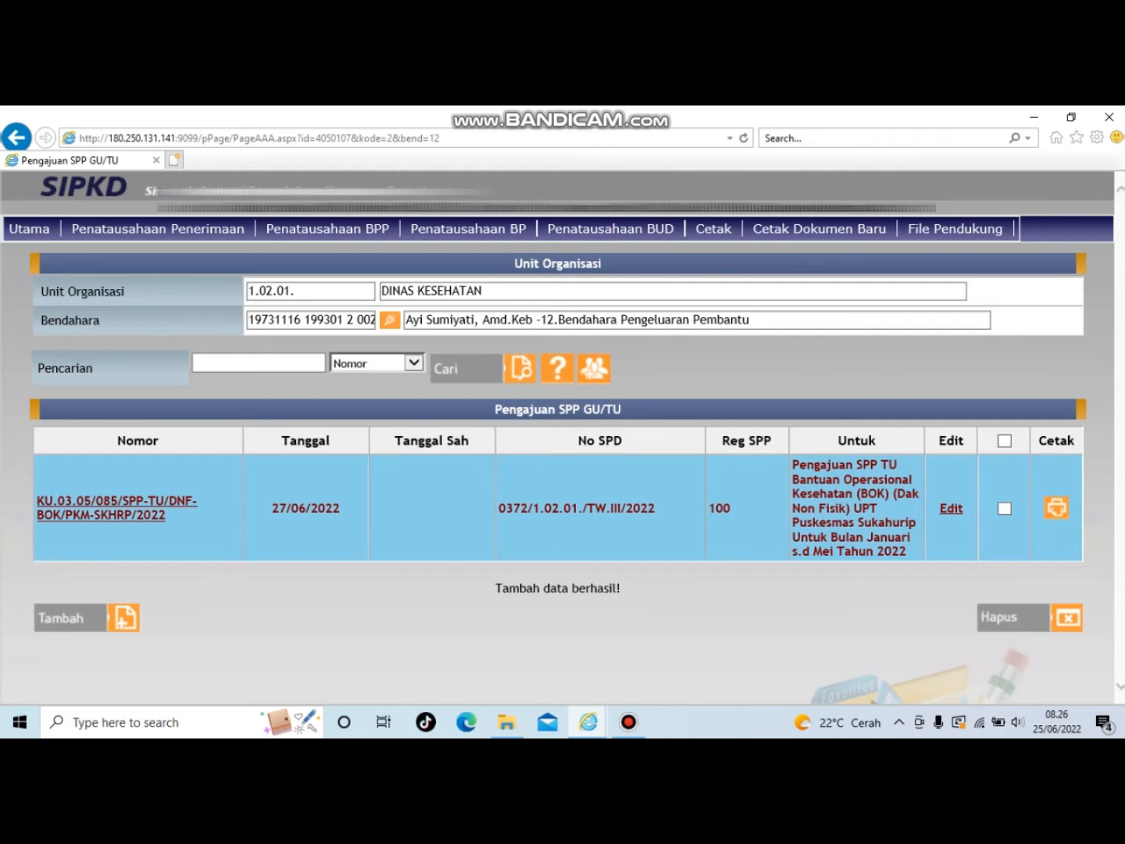
Open the saved submission's details, start adding Rincian SPP TU entries, and expand program 1.02.02 under Urusan Pemerintahan Bidang Kesehatan
click(117, 508)
scroll(557, 437, down, 1)
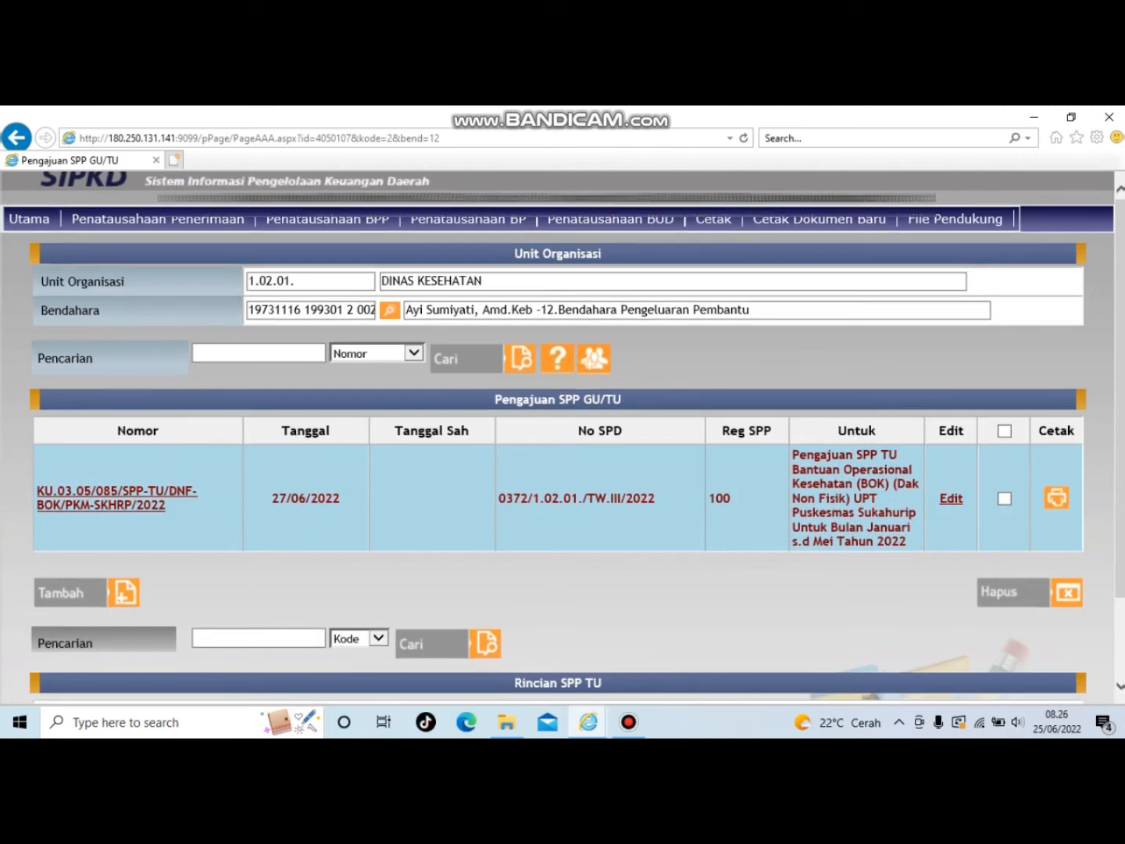
scroll(557, 460, down, 1)
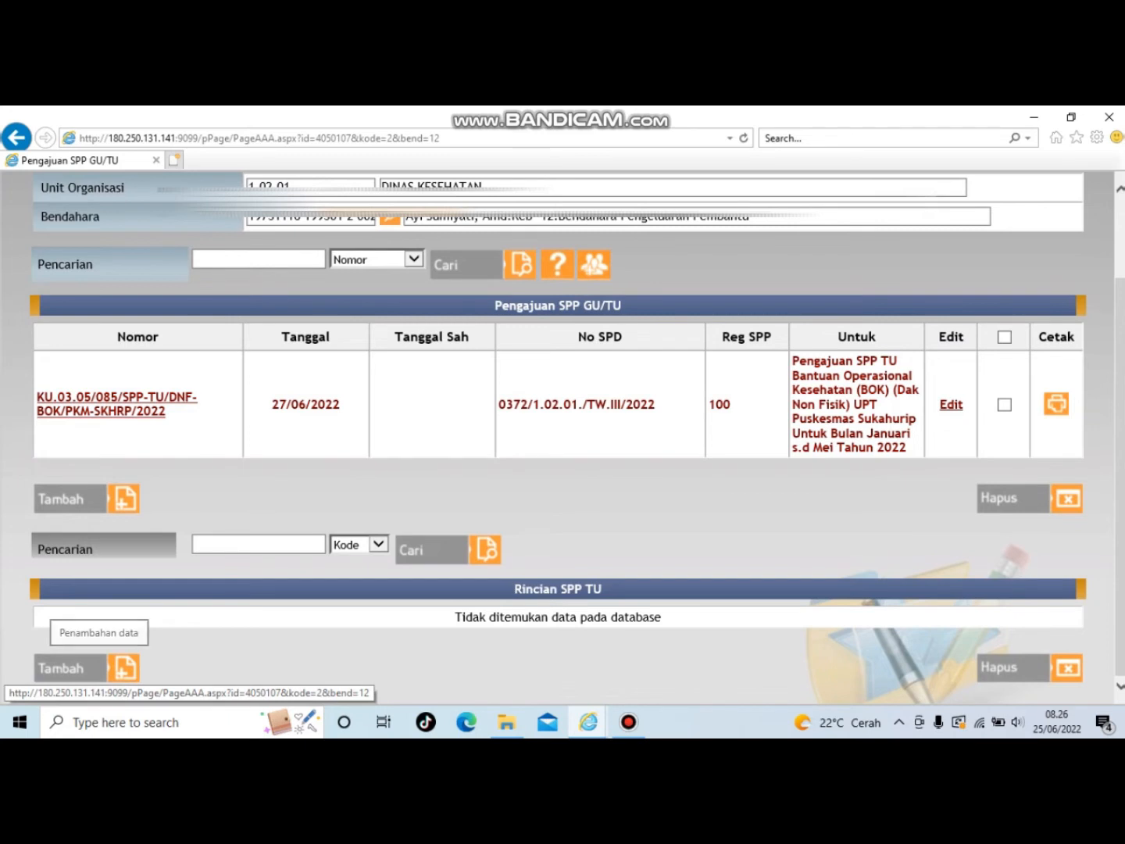
click(99, 668)
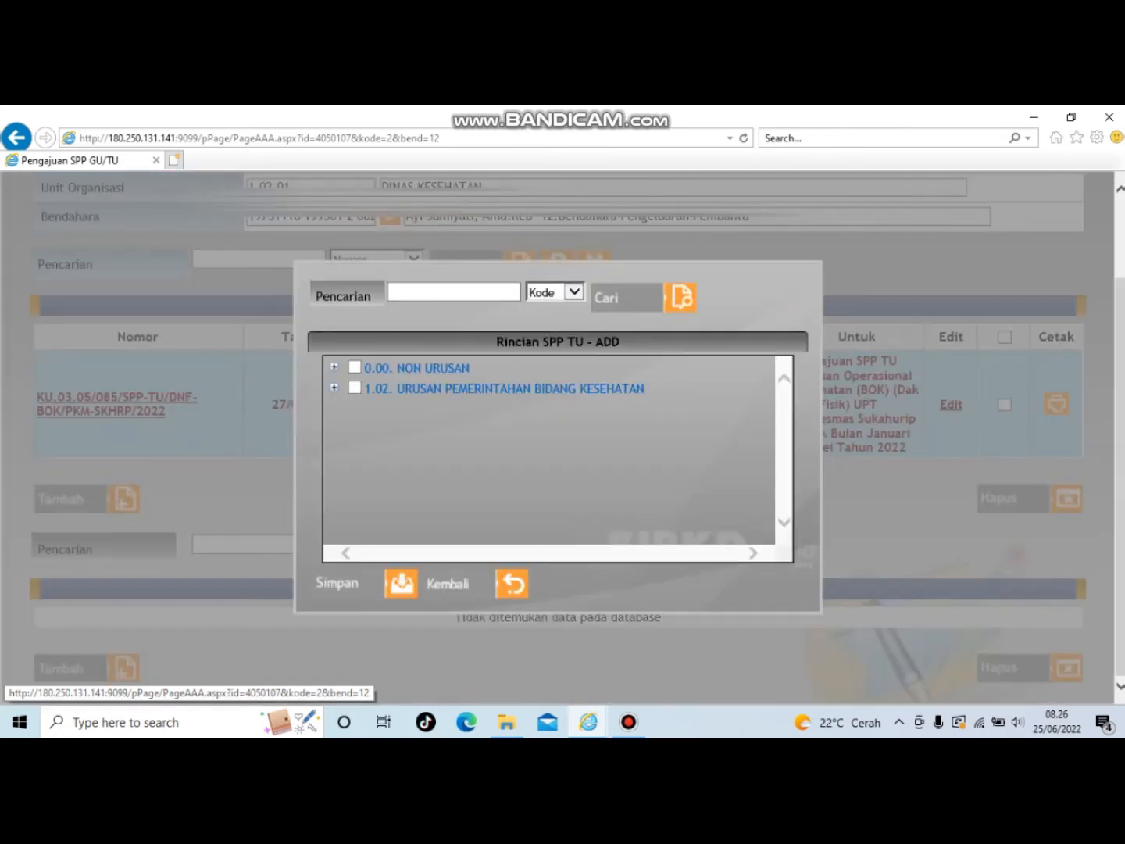
click(335, 387)
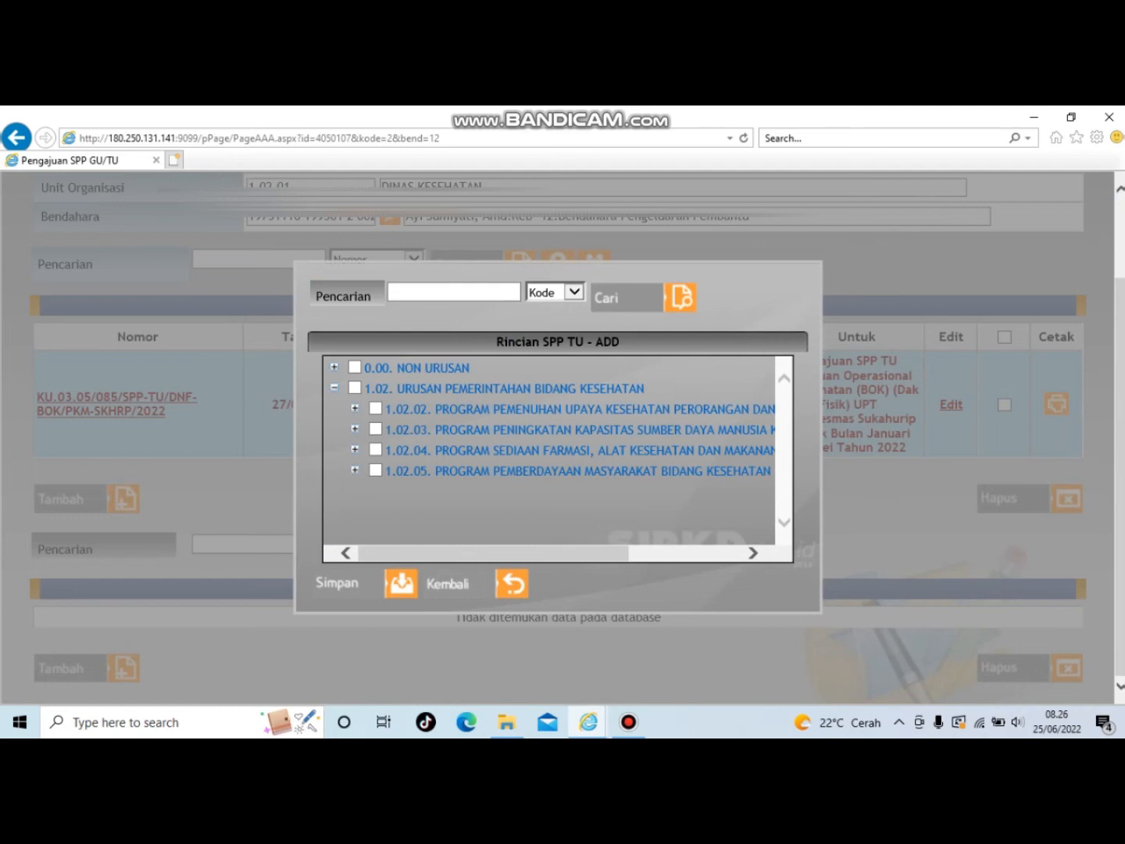
click(356, 408)
scroll(549, 451, down, 1)
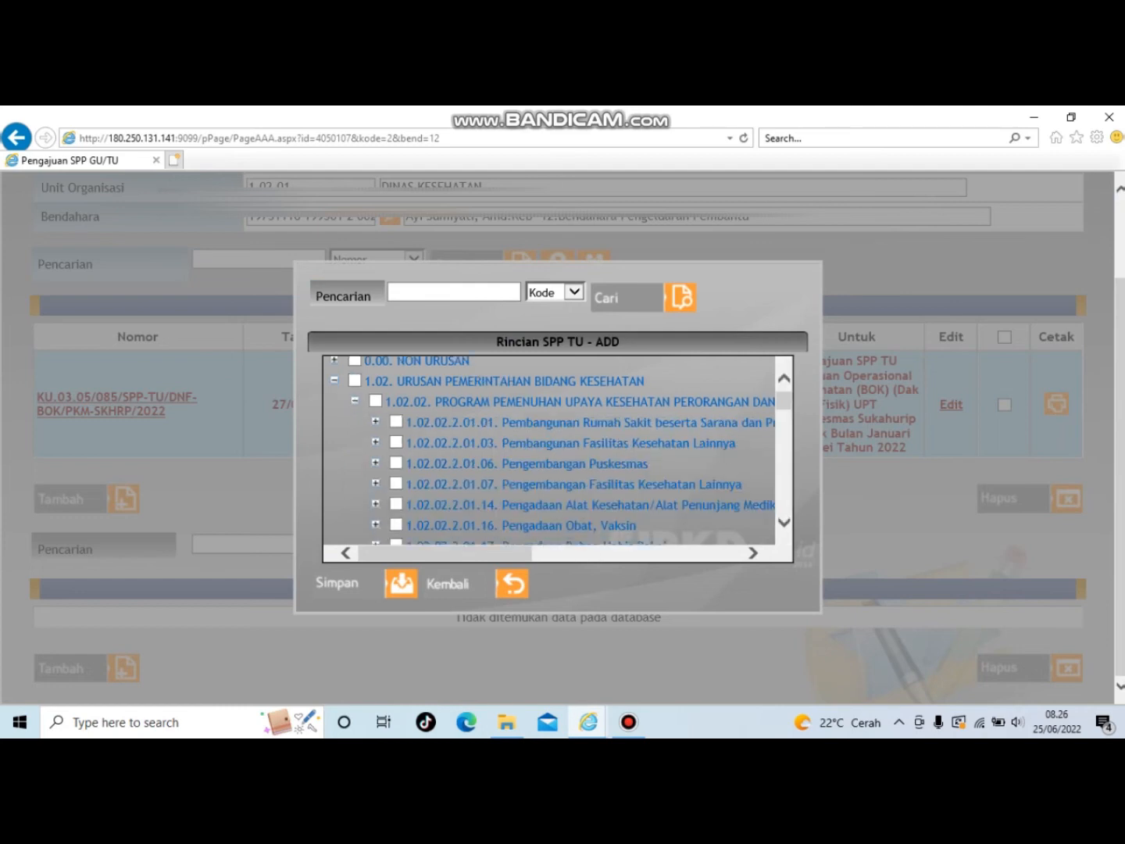
Add the Ibu Hamil, Ibu Bersalin, Bayi Baru Lahir and Balita health service activities (1.02.02.2.02.01 to 1.02.02.2.02.04) to the Rincian SPP TU
scroll(549, 451, down, 4)
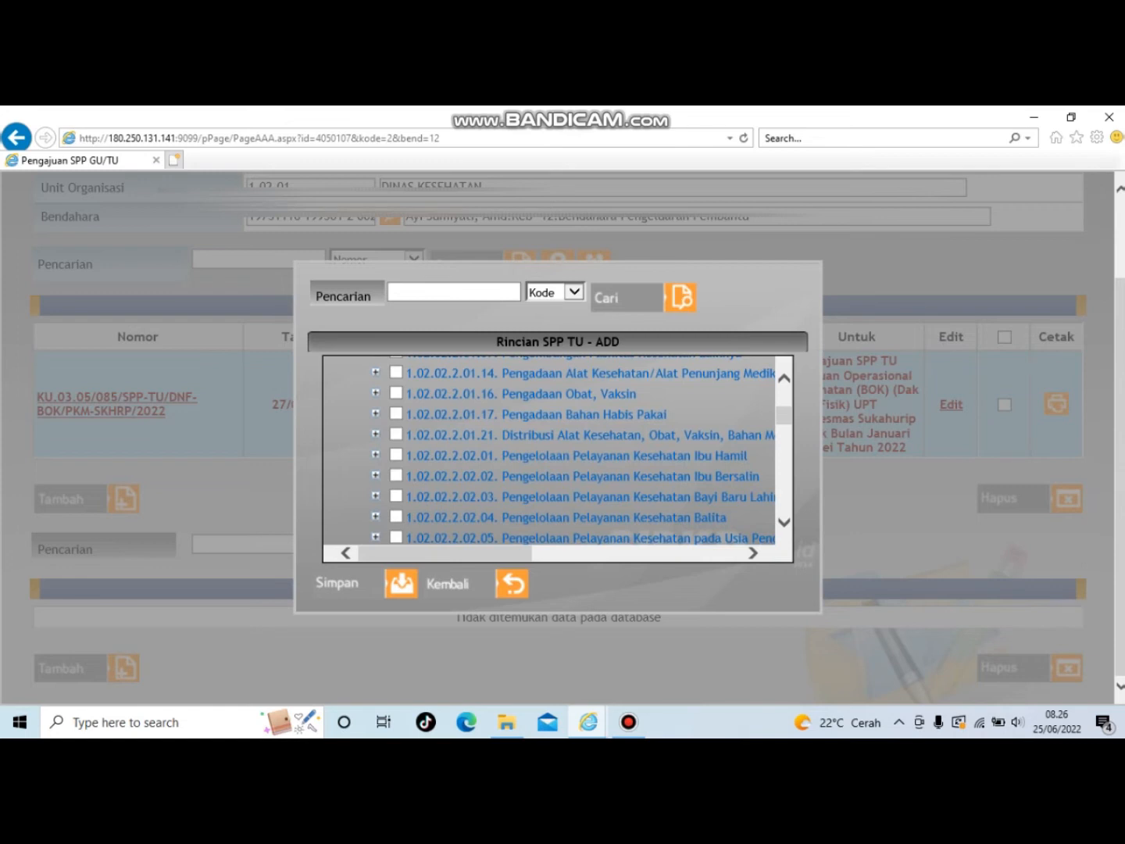
click(396, 455)
click(396, 475)
click(397, 496)
click(397, 517)
scroll(558, 449, down, 5)
scroll(557, 449, down, 6)
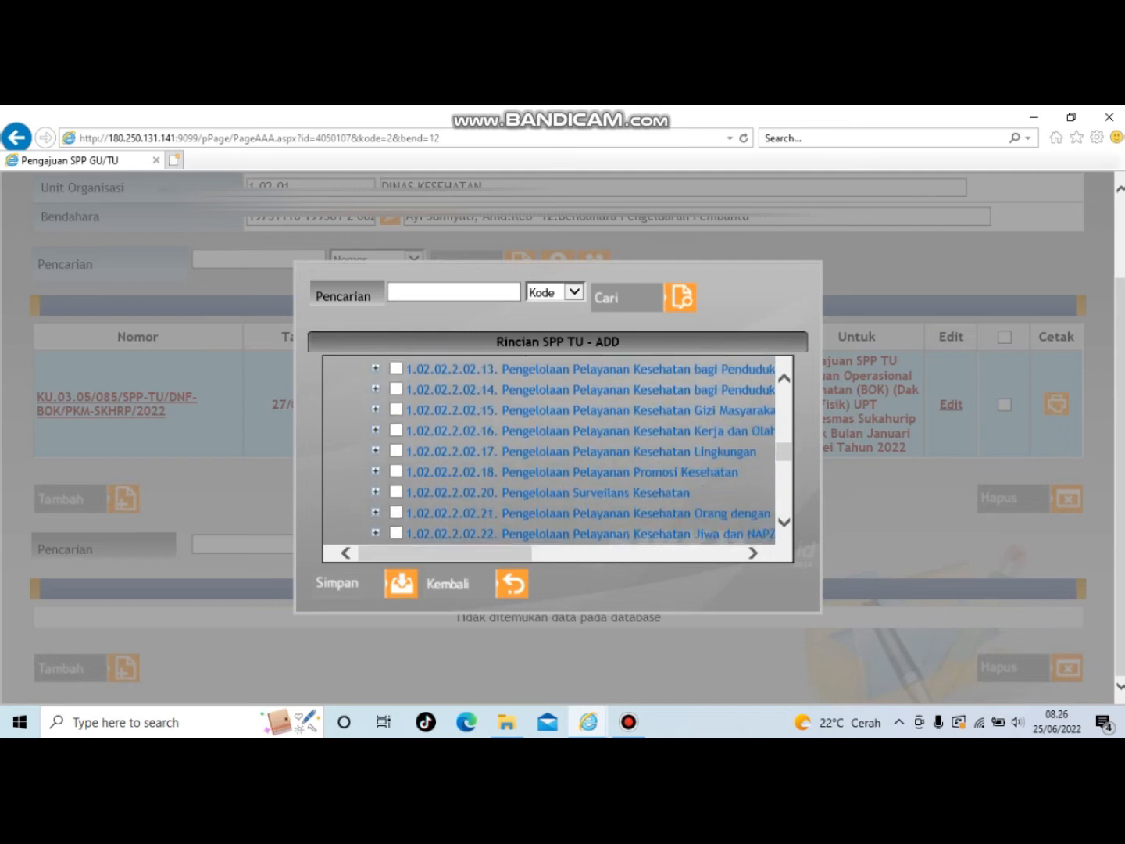
scroll(559, 448, up, 8)
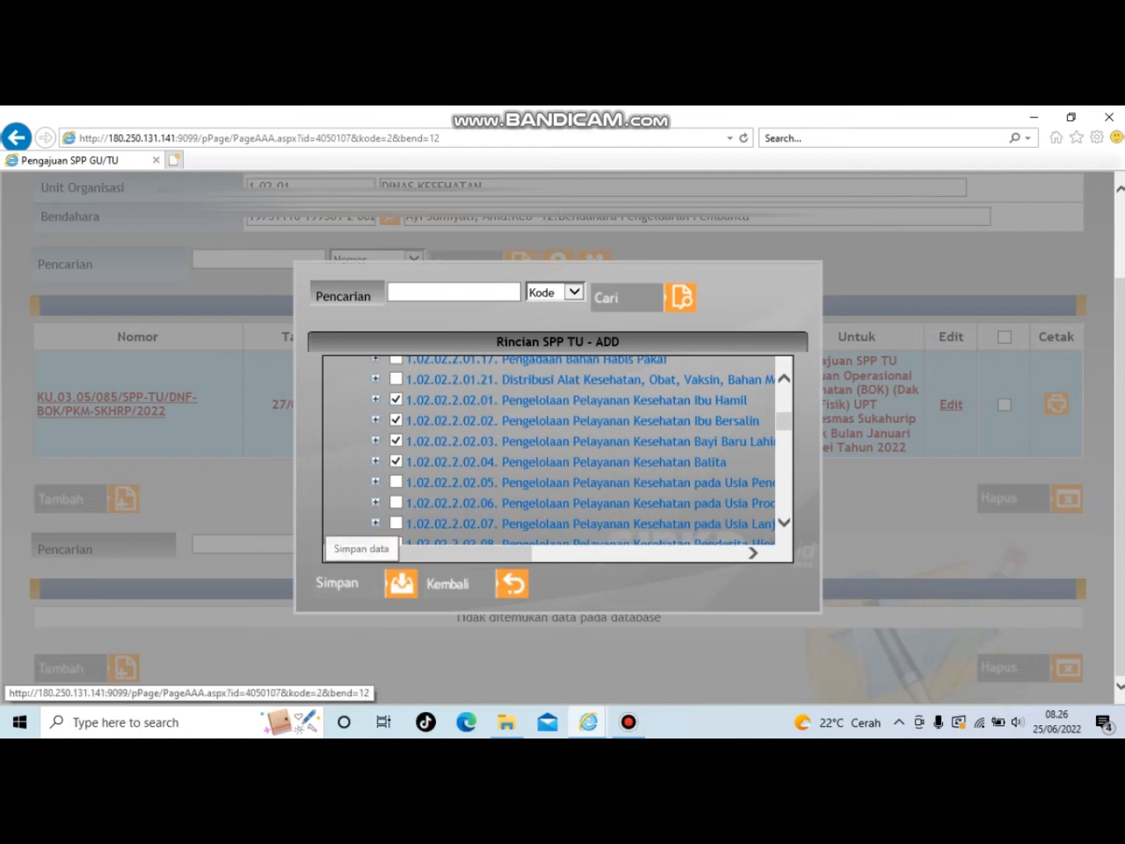
click(364, 583)
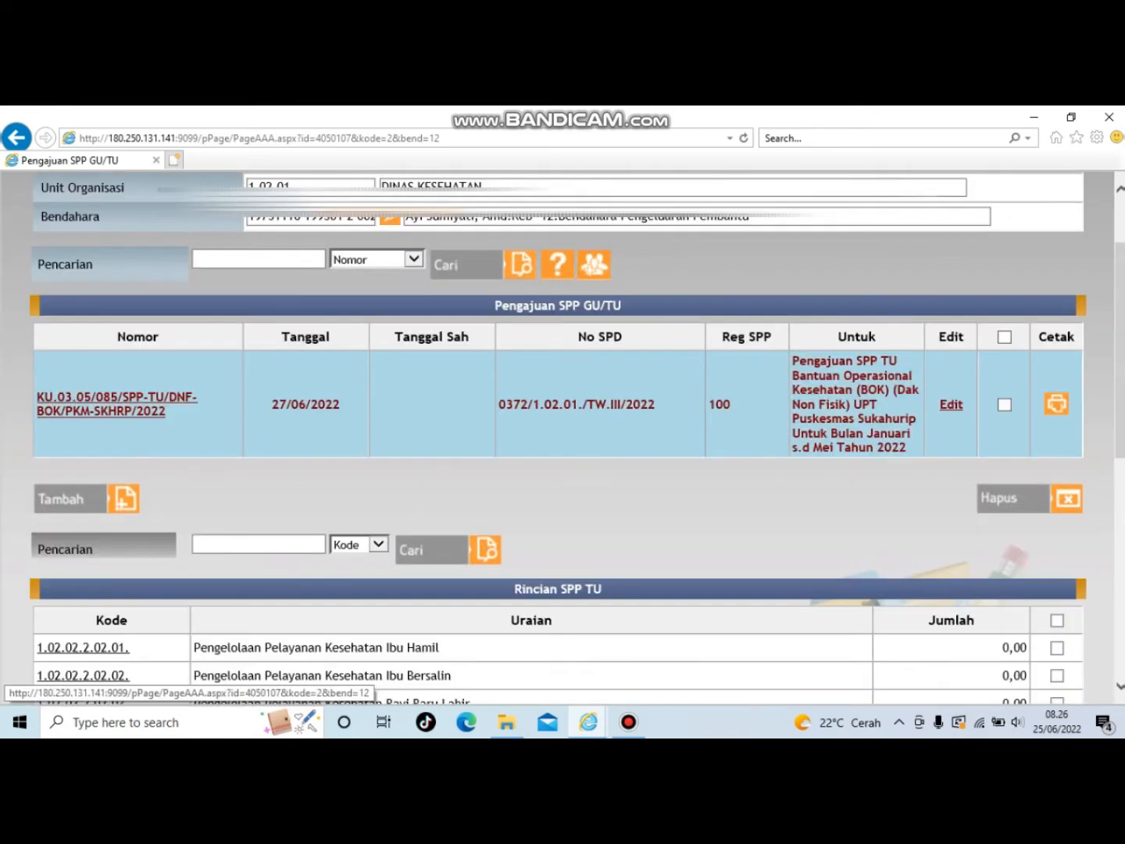
Open the Rincian Rekening of activity 1.02.02.2.02.01, Pengelolaan Pelayanan Kesehatan Ibu Hamil
scroll(576, 437, down, 1)
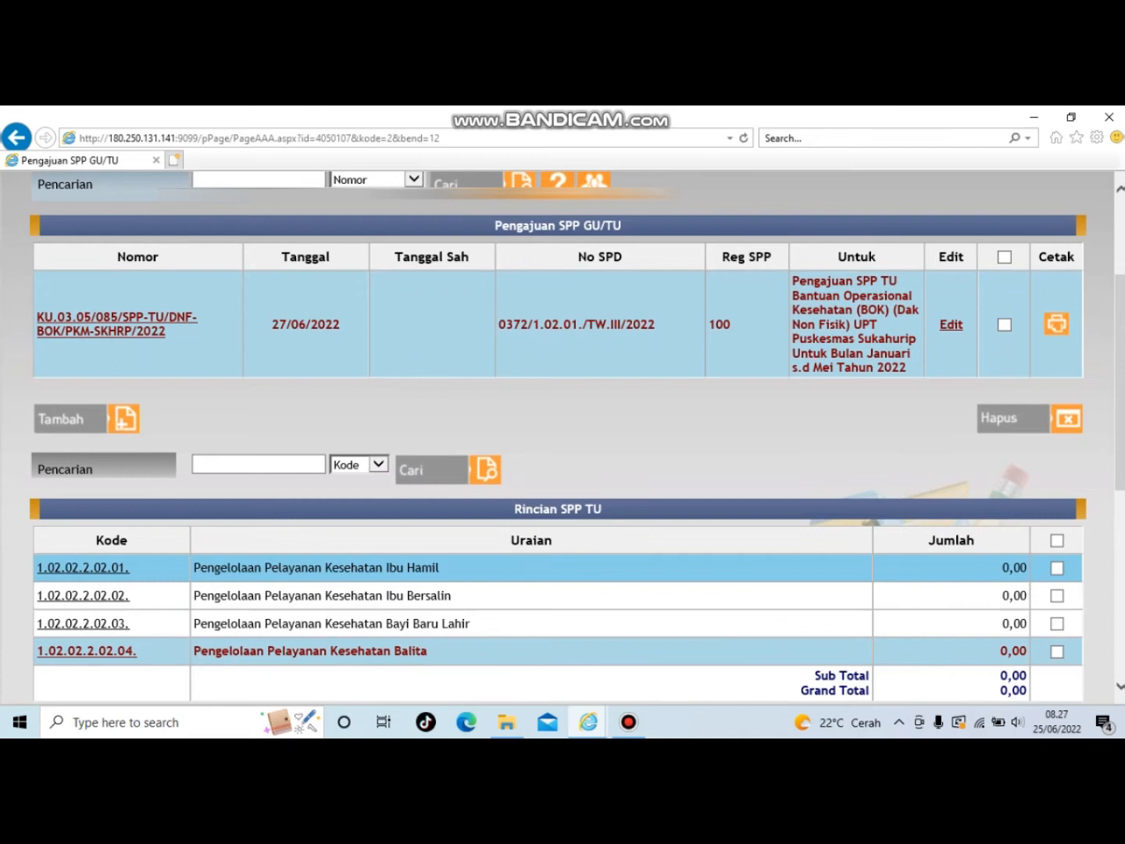
click(84, 568)
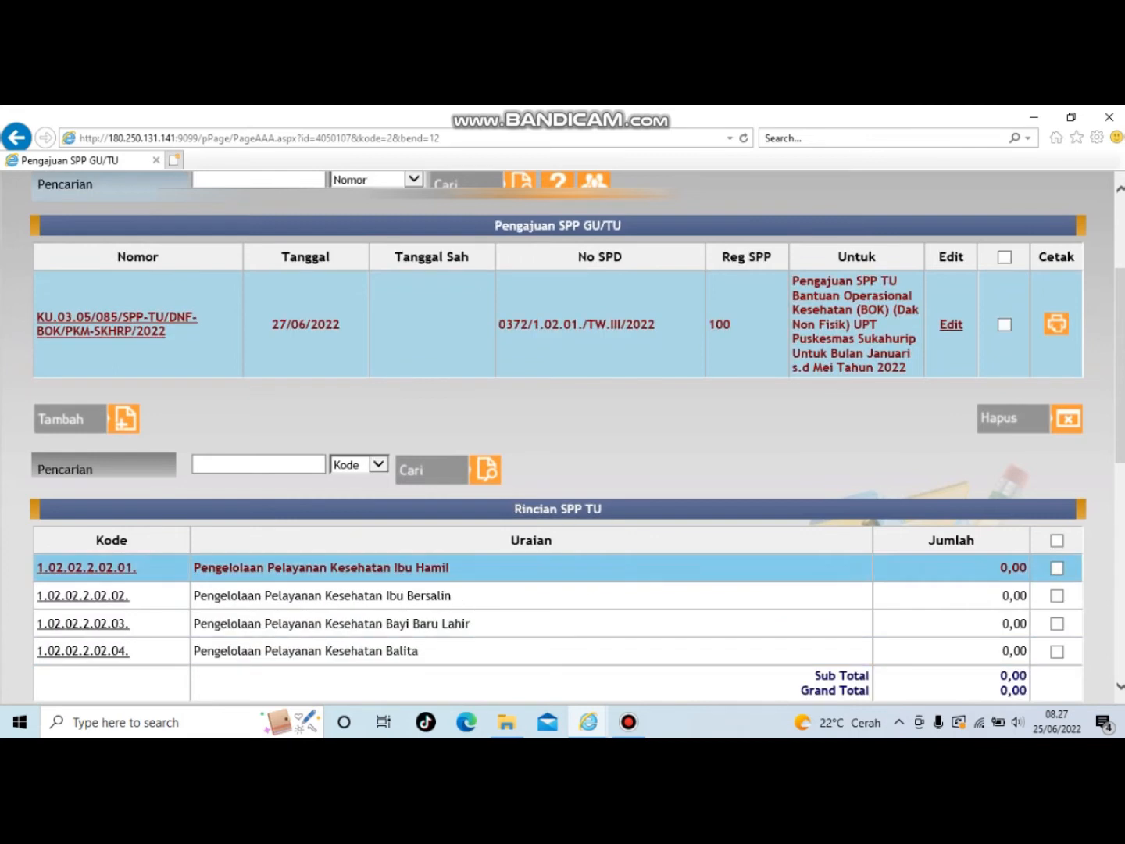
scroll(546, 468, down, 5)
scroll(546, 468, down, 2)
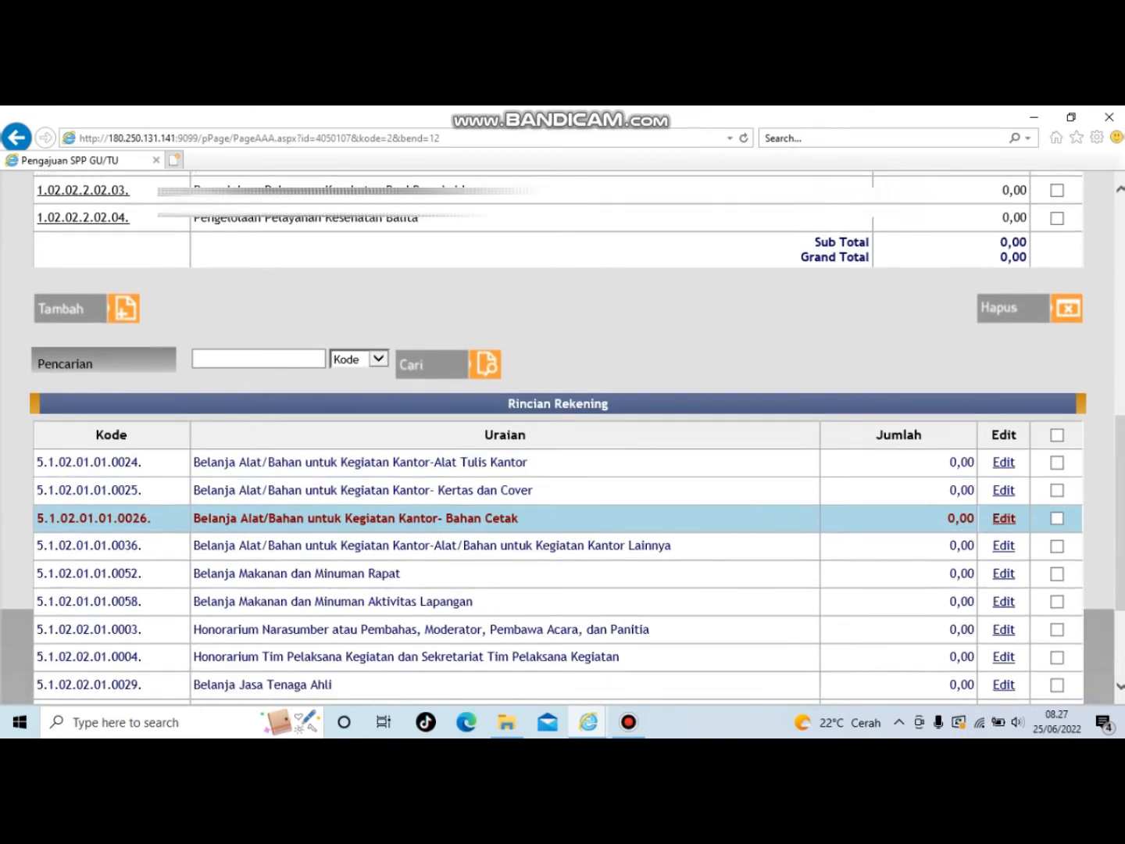
scroll(547, 468, up, 4)
scroll(547, 468, down, 2)
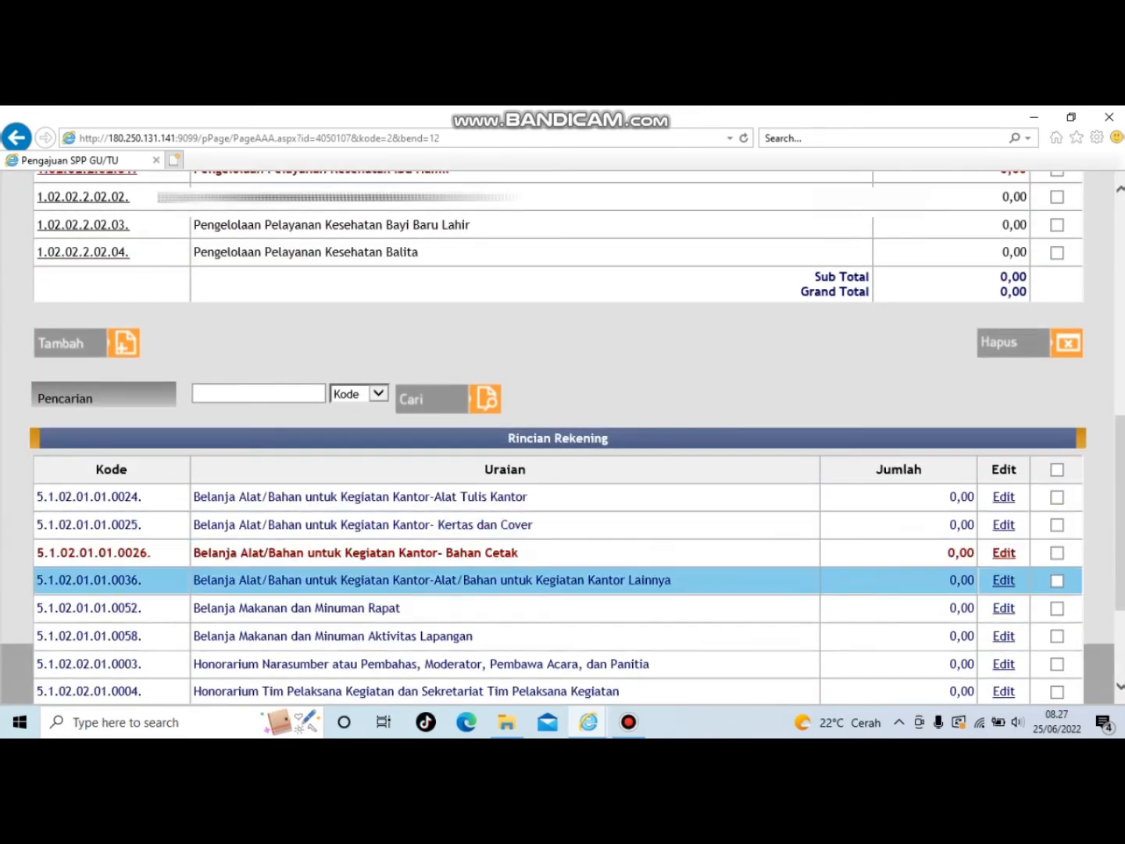
scroll(546, 559, down, 1)
scroll(546, 559, down, 1)
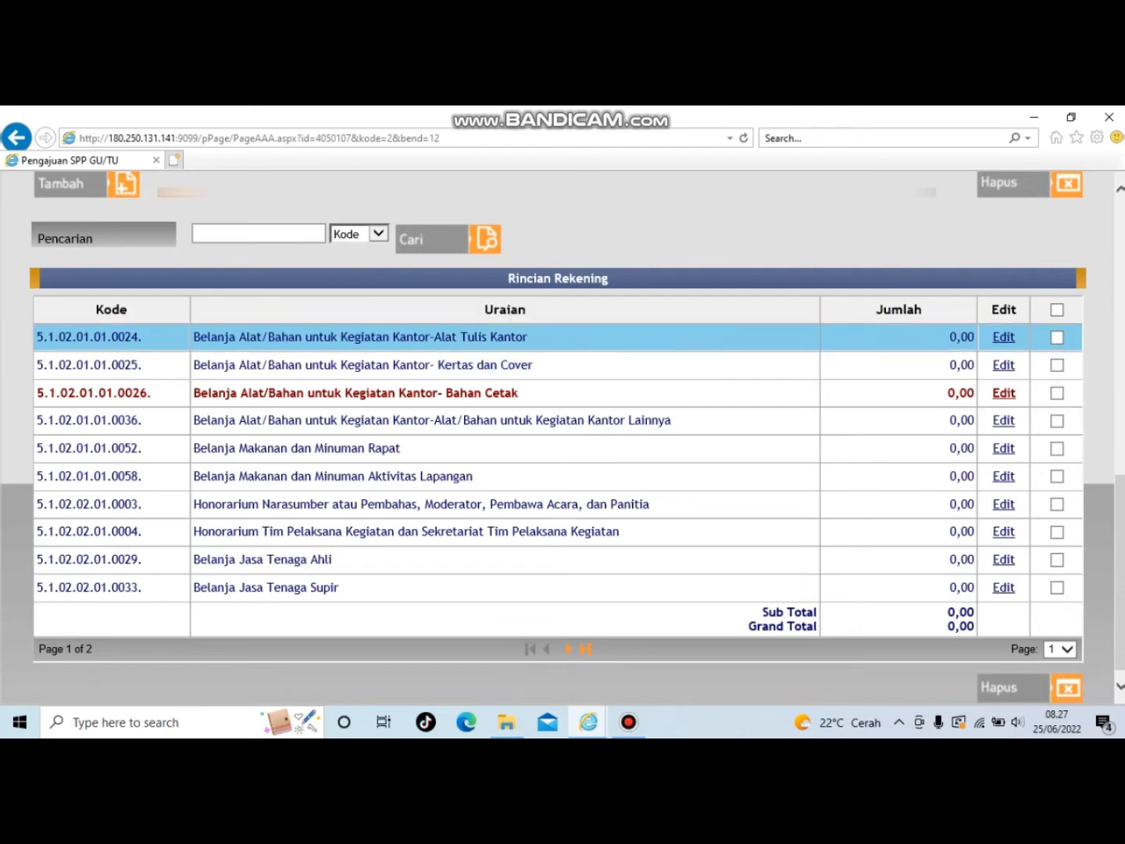
Try to set the Jumlah of account 5.1.02.01.01.0024, Alat Tulis Kantor, to 5000000
click(1002, 337)
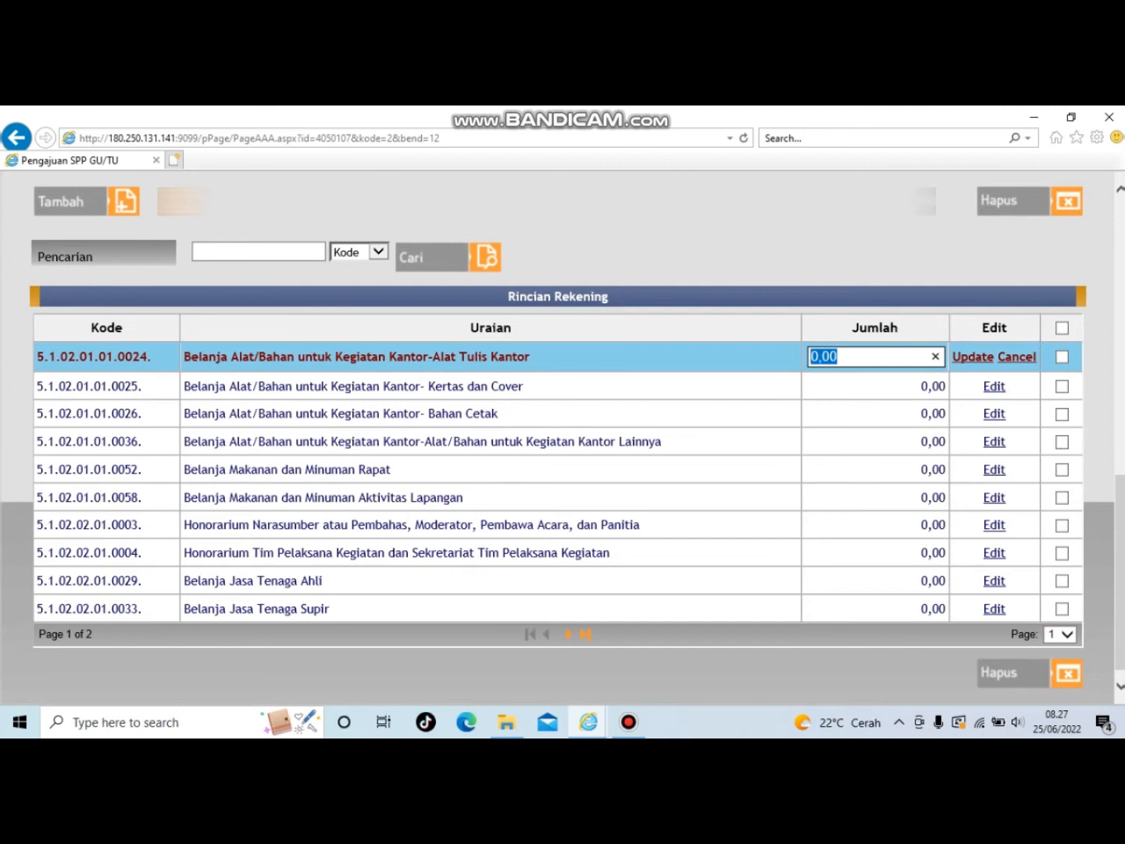
text(1)
key(BackSpace)
text(5000000)
key(Return)
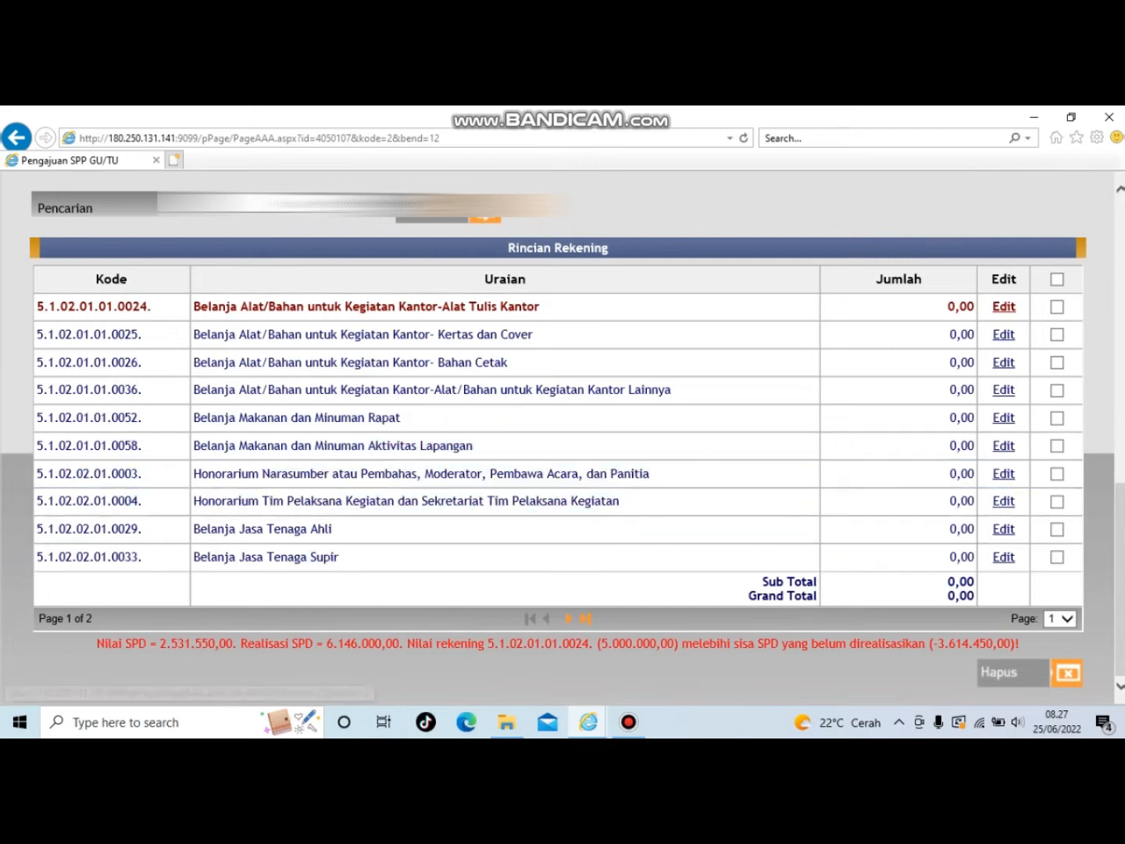
Set the Jumlah of Belanja Perjalanan Dinas Dalam Kota, on the second page of Rincian Rekening, to 5000000
click(569, 619)
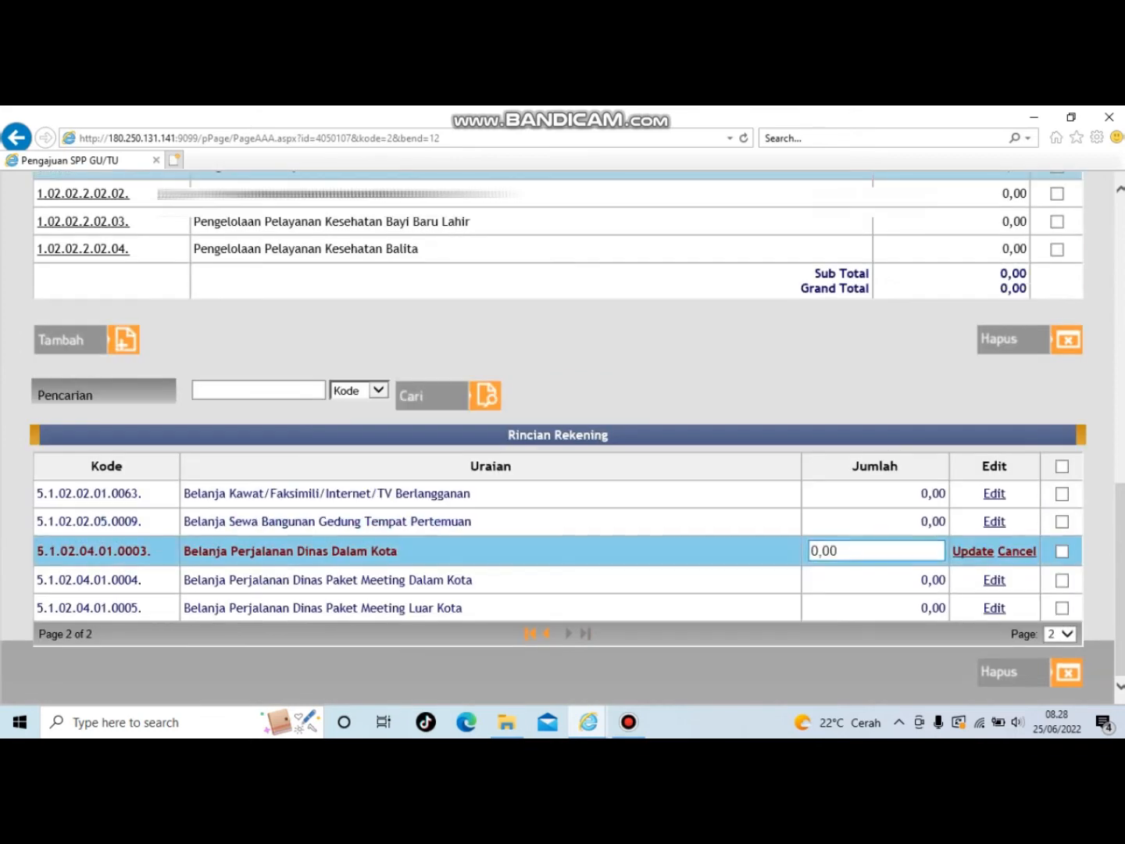
key(ctrl+a)
text(5000000)
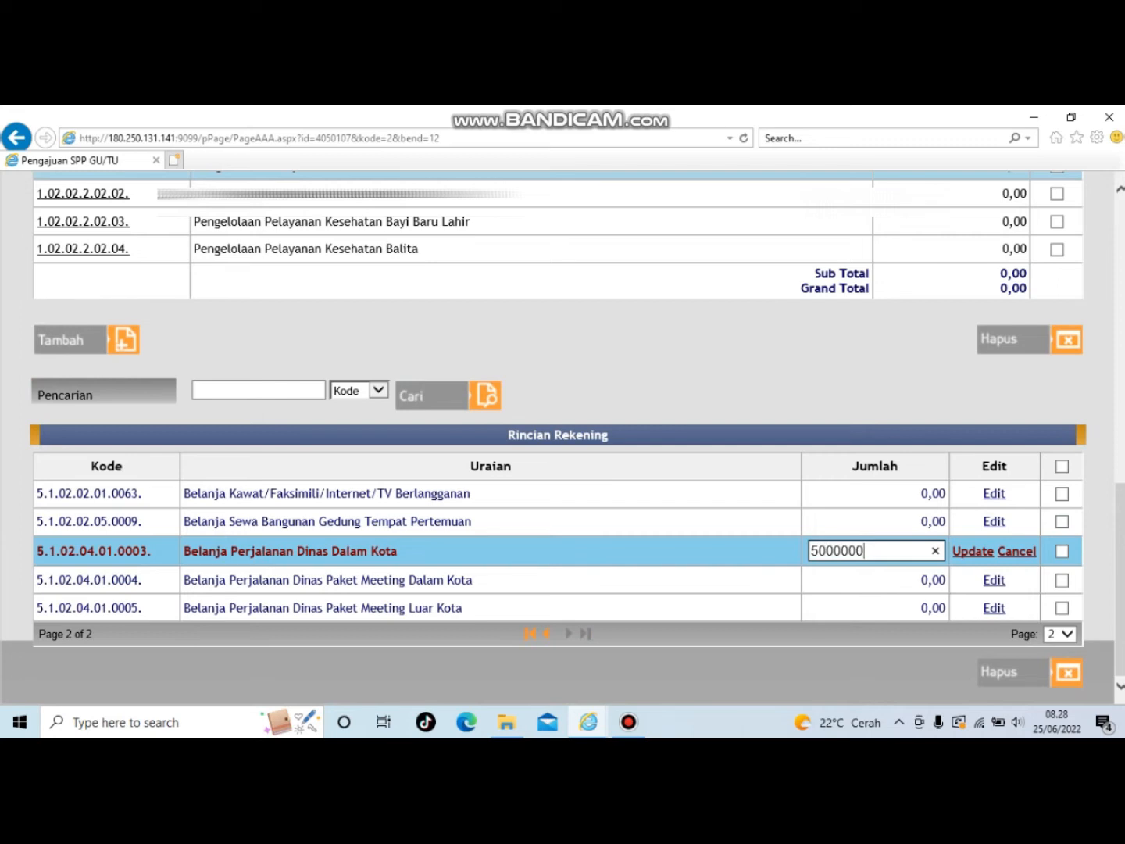
key(Return)
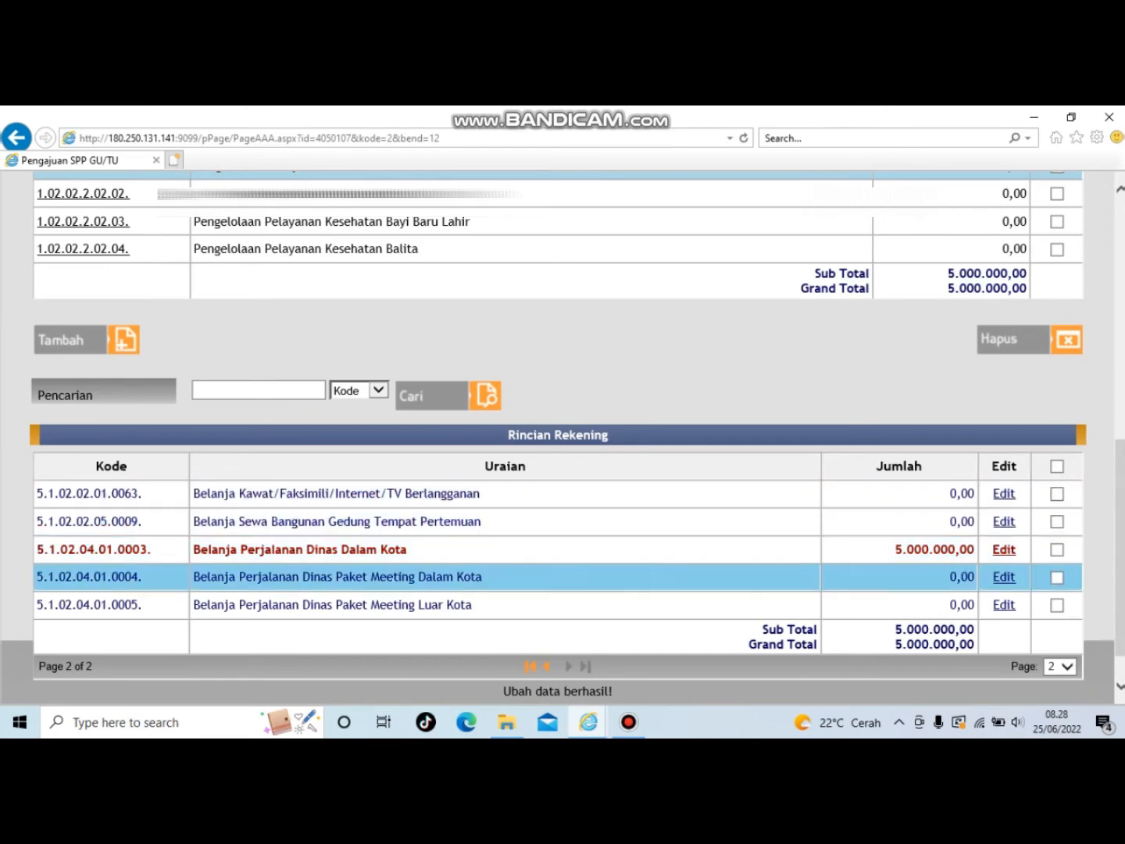
Delete accounts 5.1.02.02.01.0063, 5.1.02.02.05.0009, 5.1.02.04.01.0004 and 5.1.02.04.01.0005 from the second page of Rincian Rekening
click(1057, 578)
click(1057, 605)
click(1057, 521)
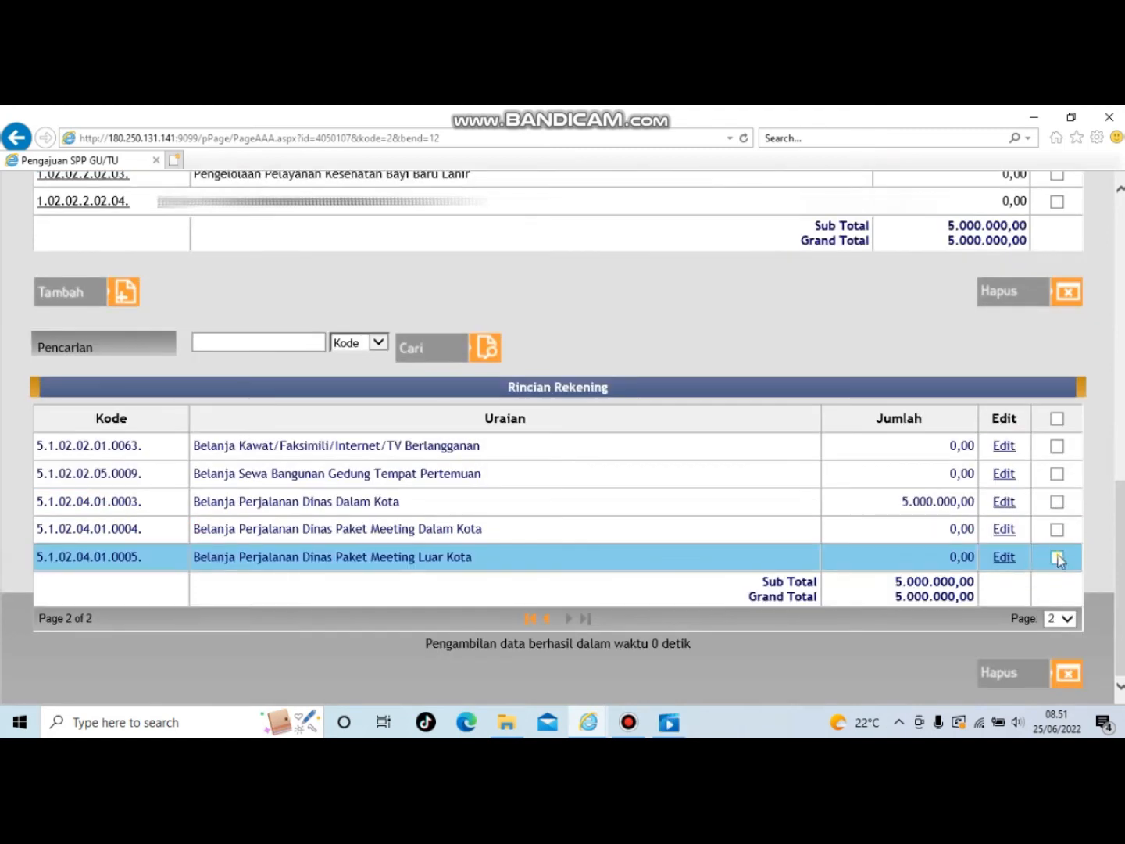
click(1054, 530)
click(1057, 447)
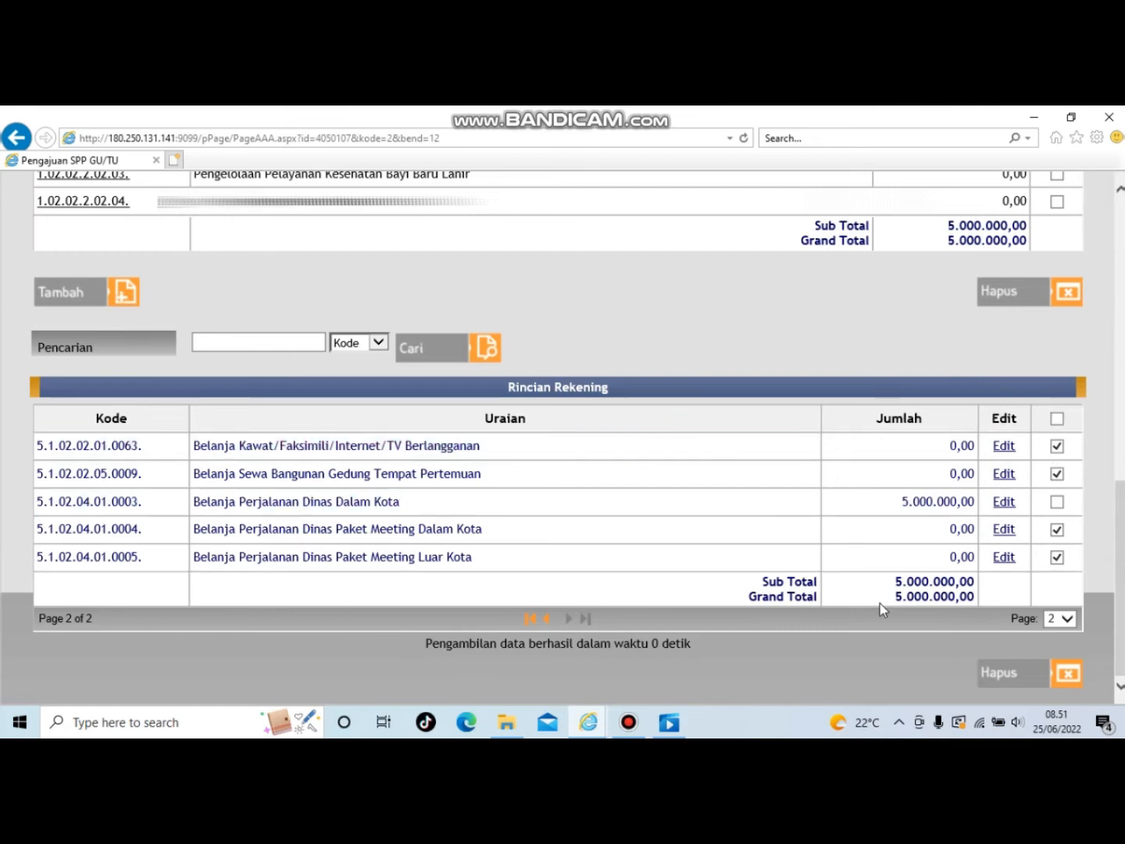
click(1009, 671)
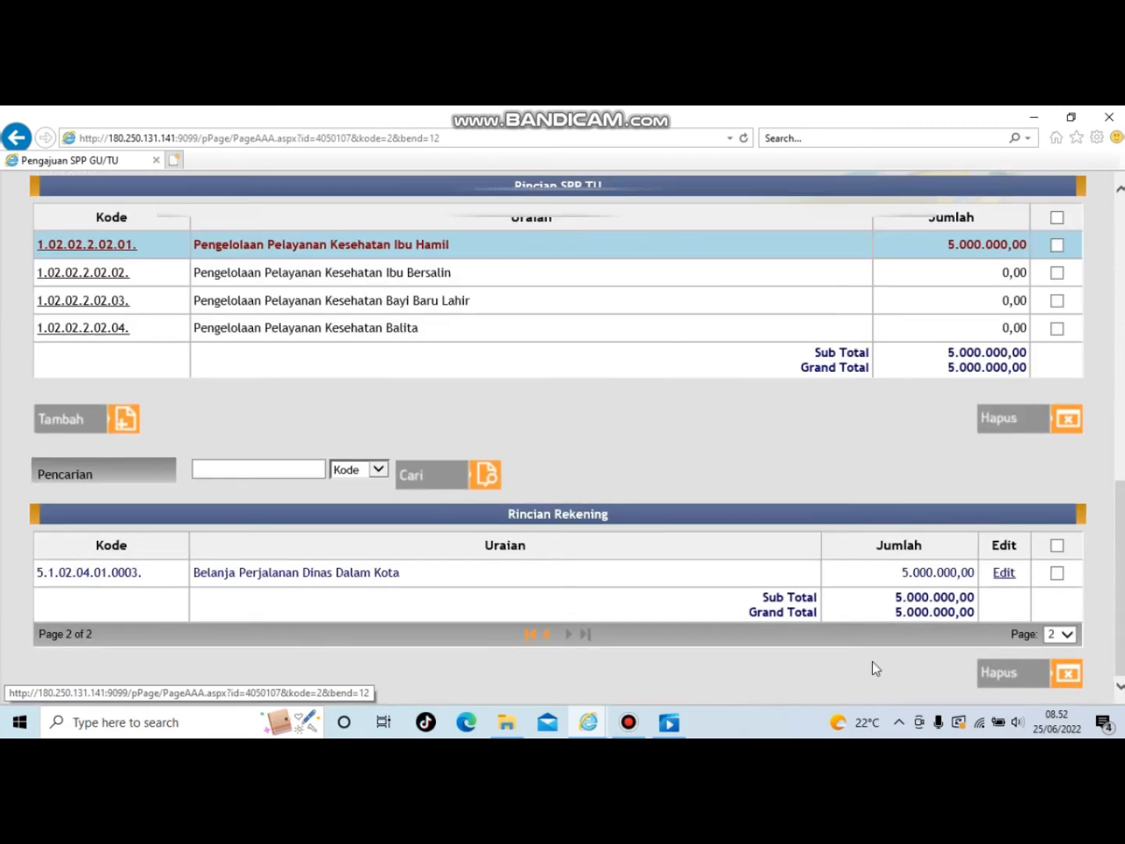
Delete all ten accounts, 5.1.02.01.01.0024 through 5.1.02.02.01.0033, from the first page of Rincian Rekening
click(532, 634)
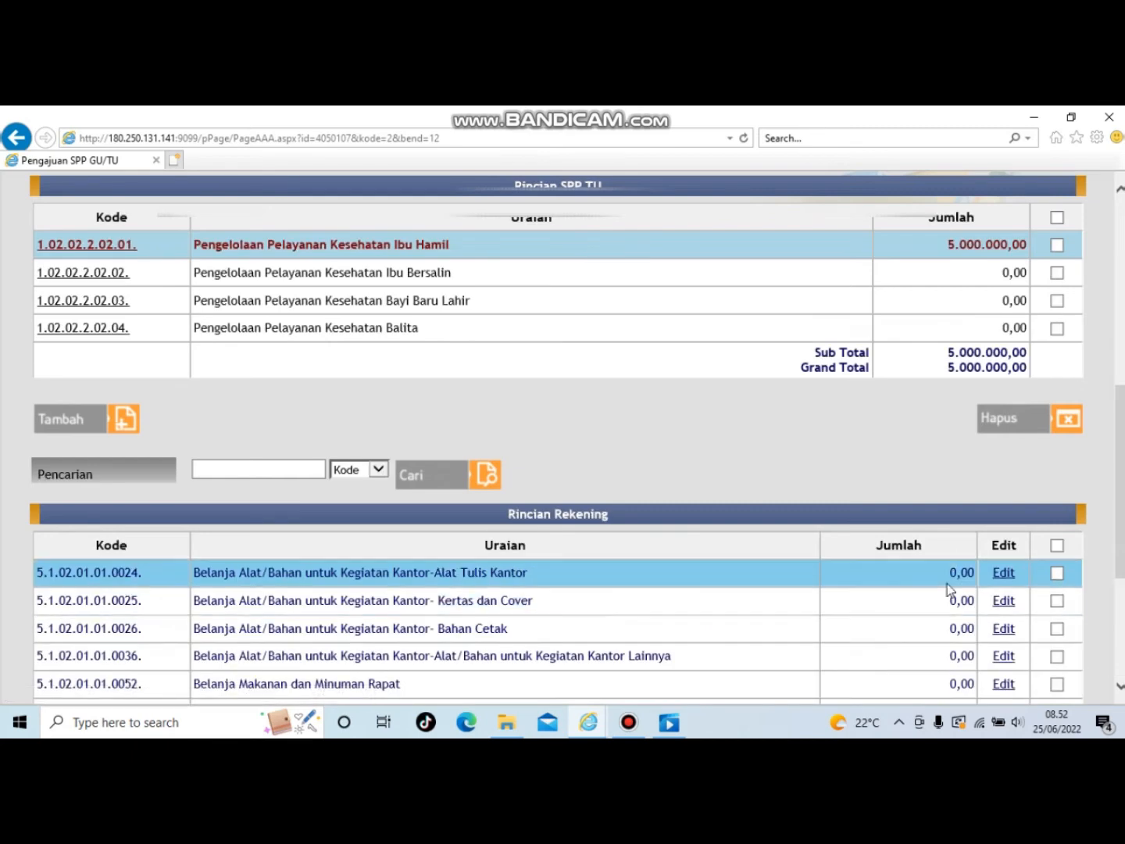
scroll(718, 504, down, 2)
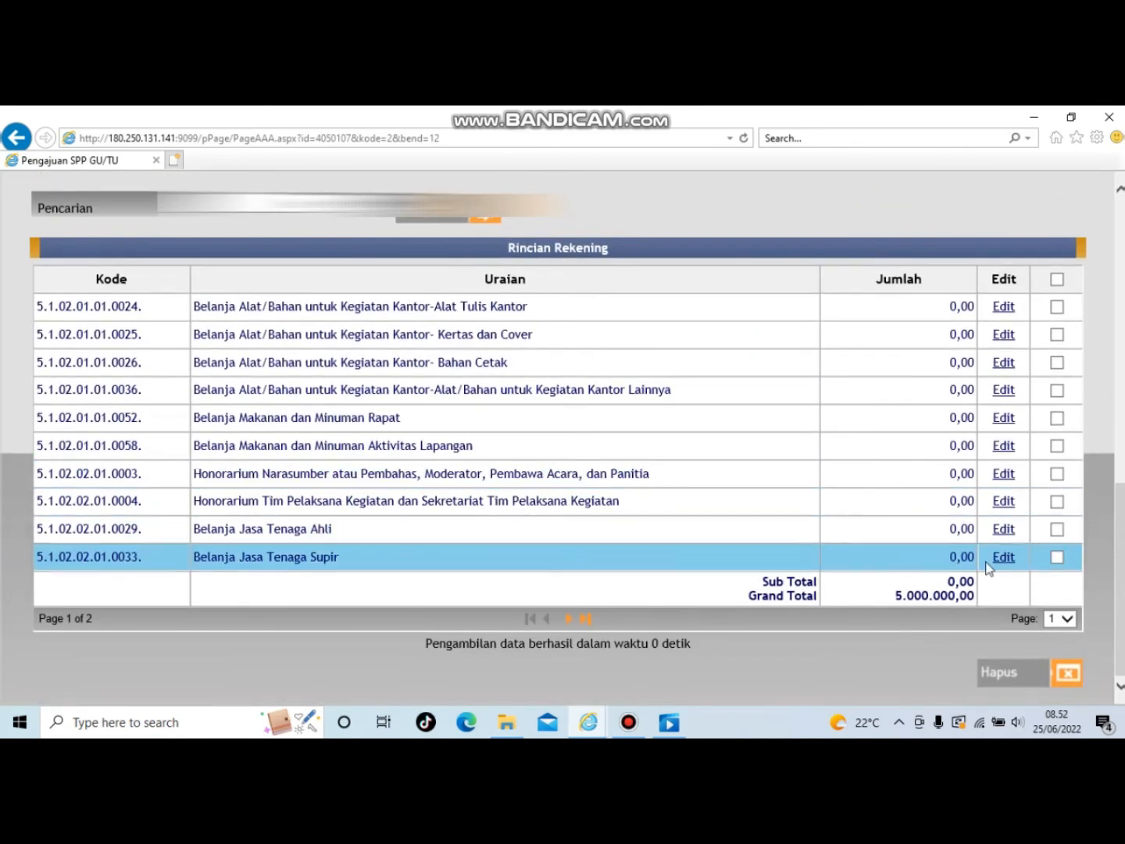
scroll(1070, 376, up, 1)
click(1057, 359)
click(1057, 385)
click(1058, 414)
click(1058, 442)
click(1058, 469)
click(1058, 498)
click(1056, 525)
click(1058, 553)
click(1058, 582)
click(1057, 608)
click(1057, 636)
scroll(1059, 635, down, 2)
click(1022, 678)
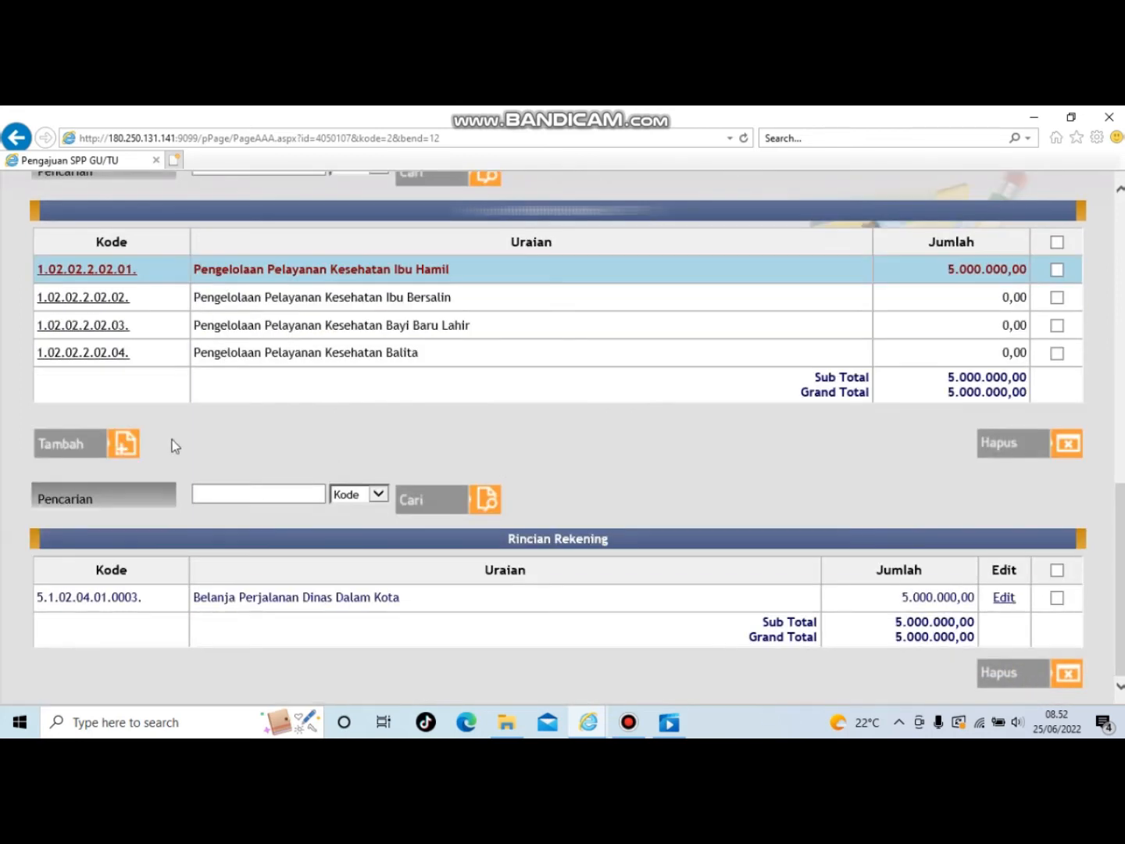
Open the Rincian Rekening of activity 1.02.02.2.02.02, Pengelolaan Pelayanan Kesehatan Ibu Bersalin
click(95, 304)
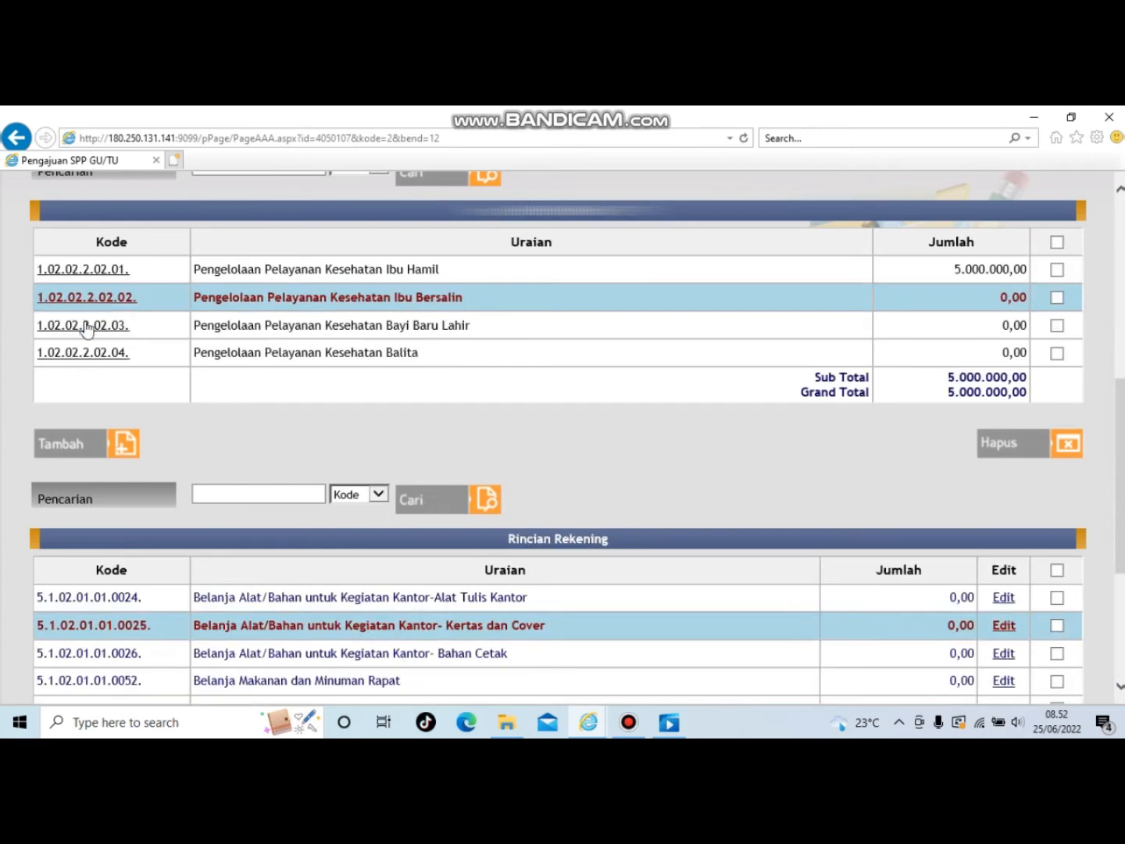
scroll(885, 648, down, 3)
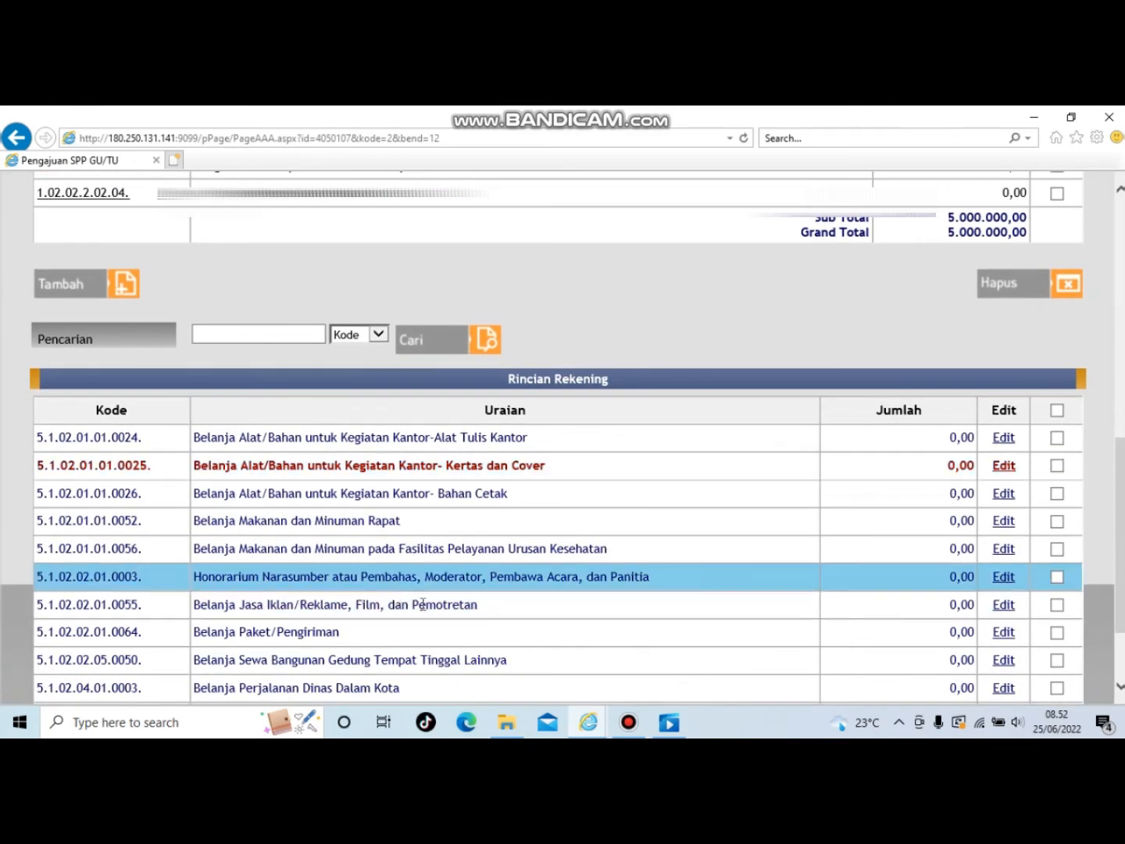
click(1003, 605)
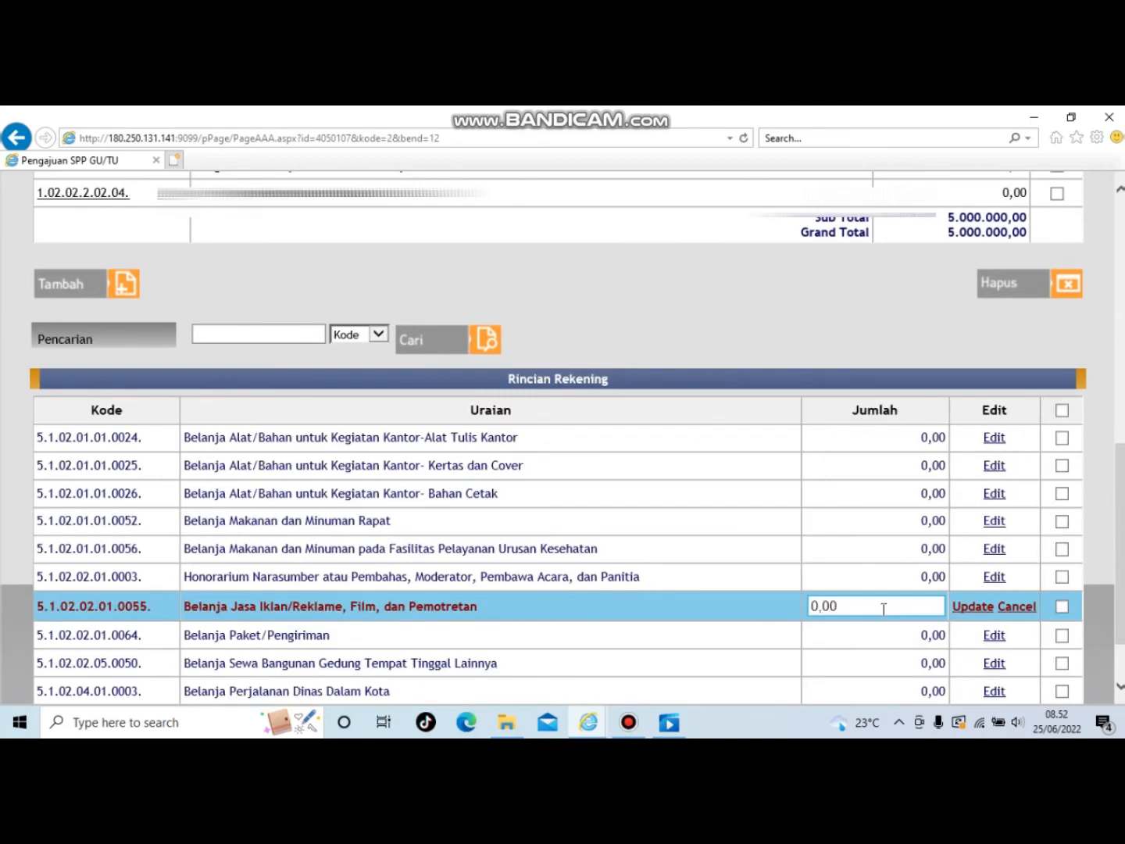
double_click(882, 609)
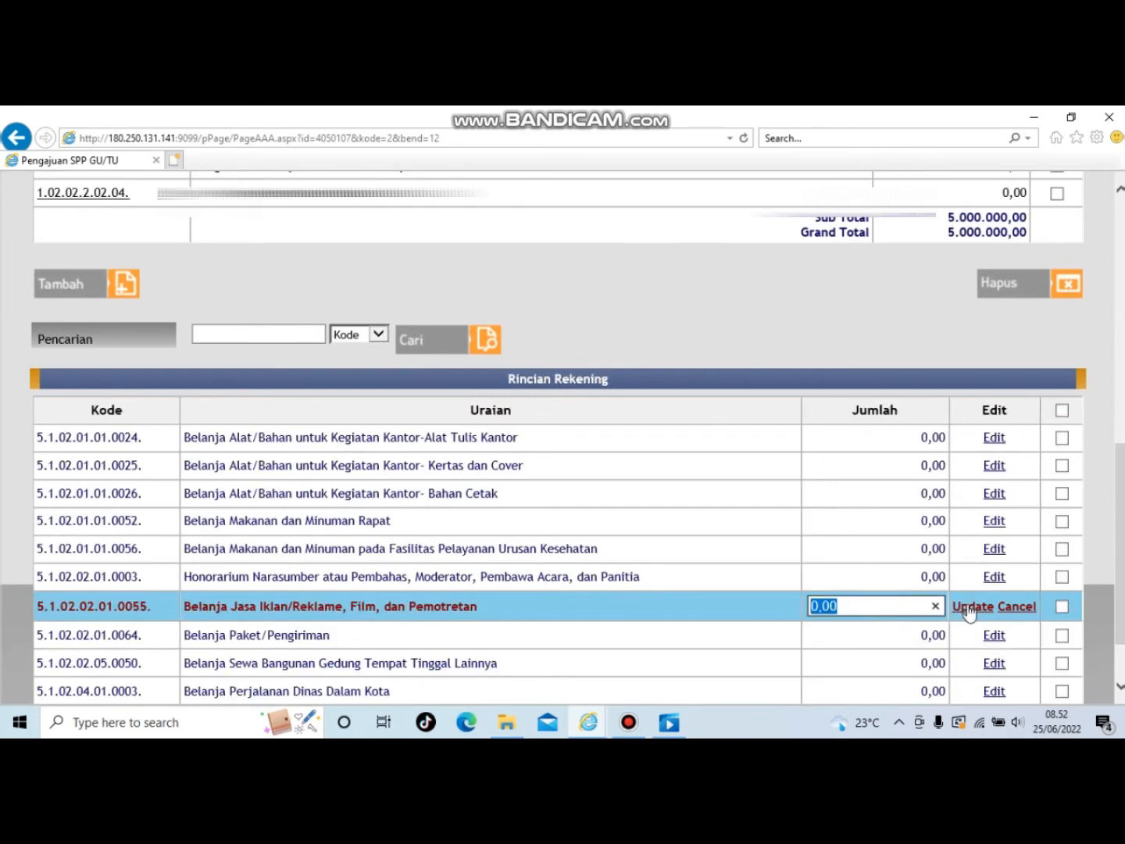
click(1020, 615)
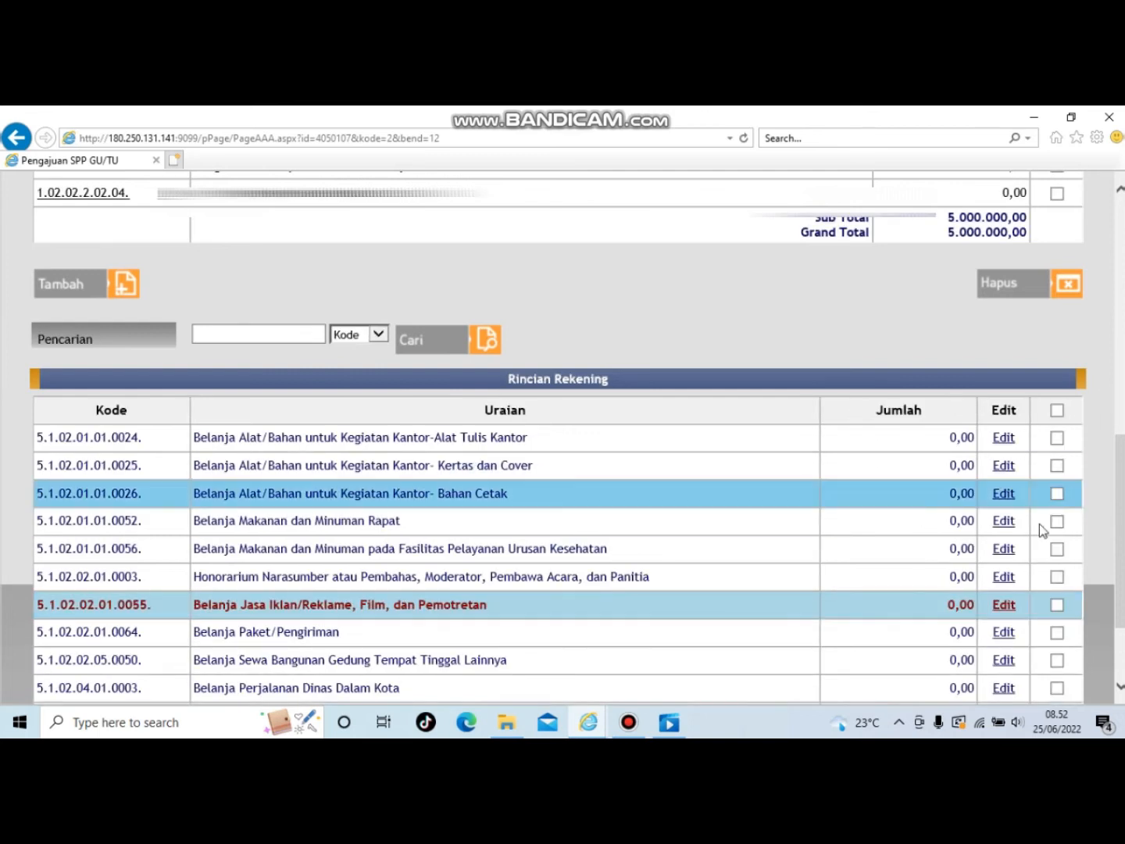
Review the Grand Total of Rincian SPP TU and the SPP-TU entry in Pengajuan SPP GU/TU
scroll(703, 527, up, 2)
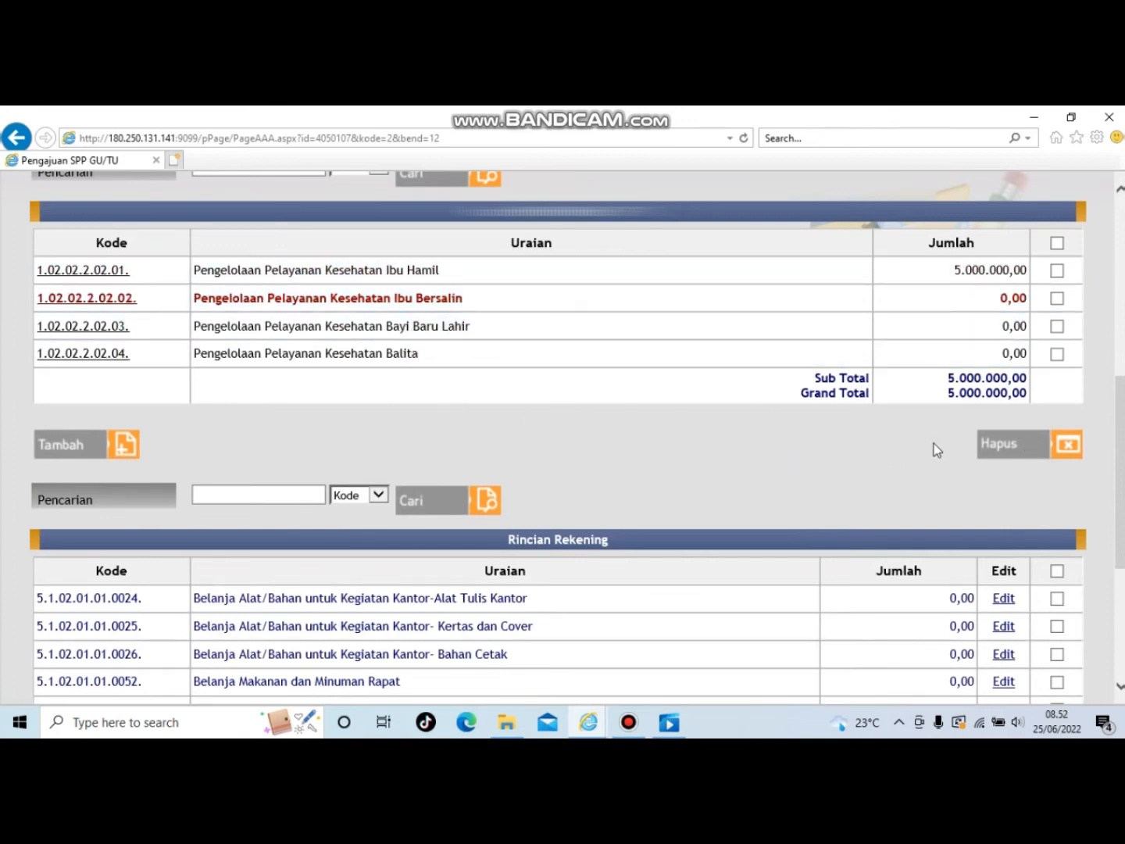
scroll(932, 442, up, 1)
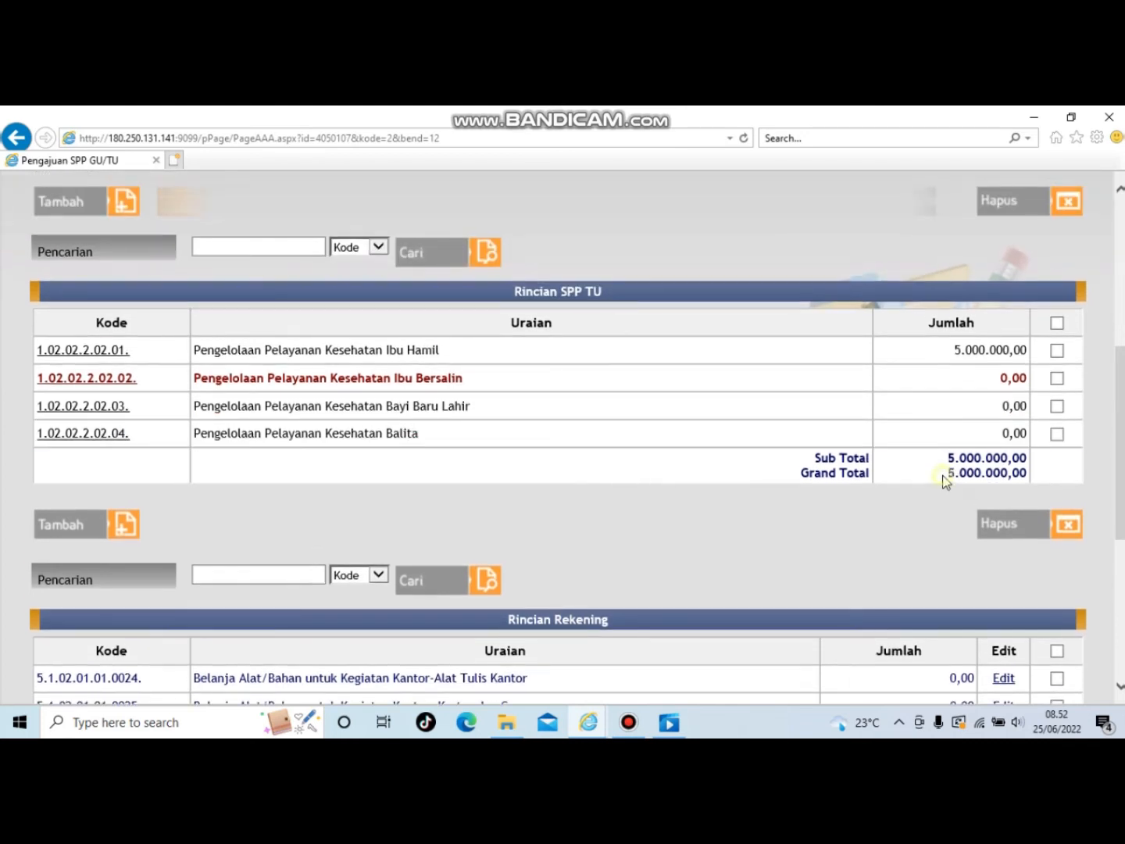
drag(943, 479, 990, 476)
scroll(899, 489, up, 4)
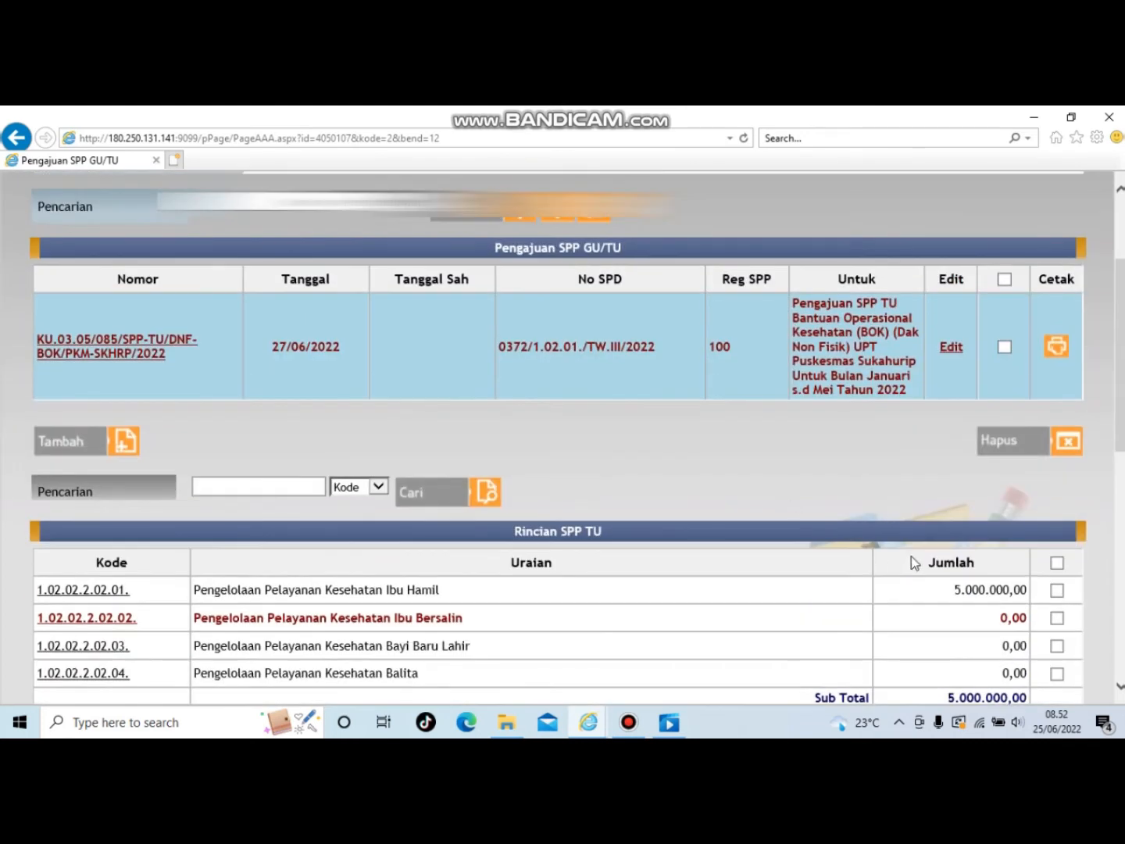
scroll(773, 557, down, 2)
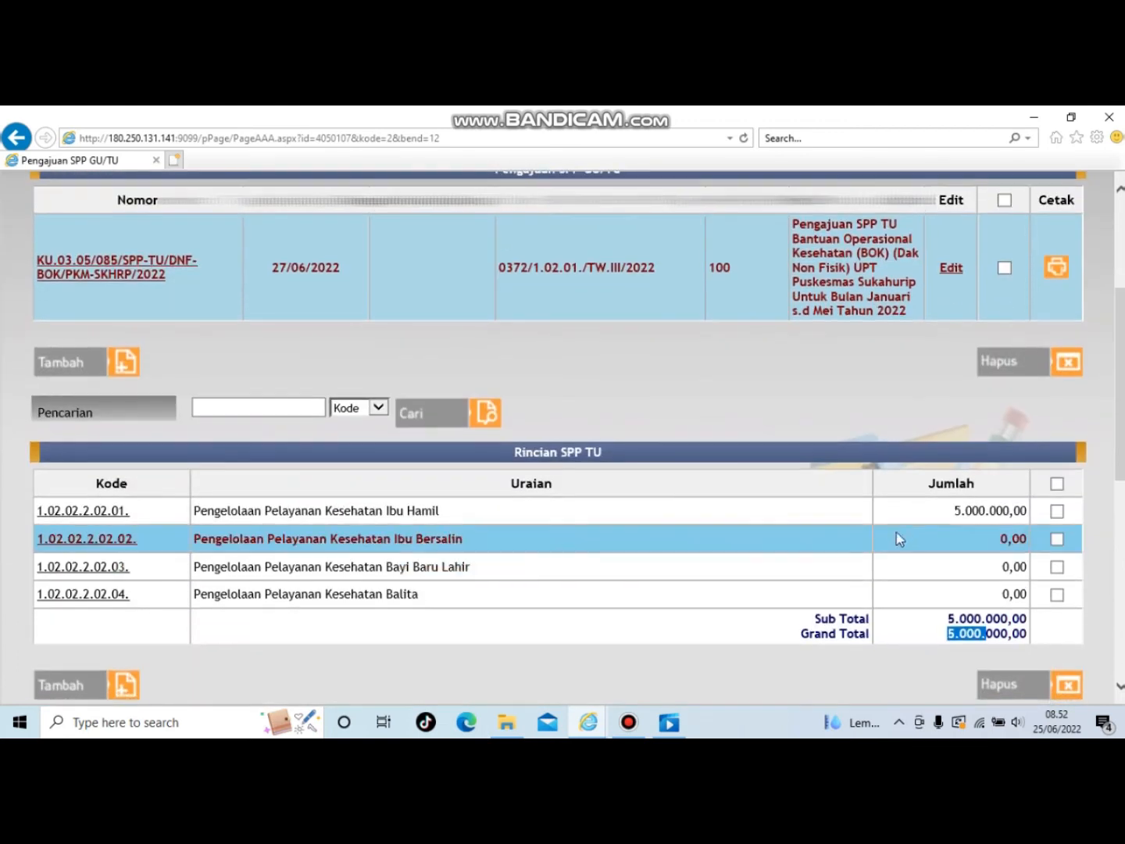
scroll(734, 473, up, 1)
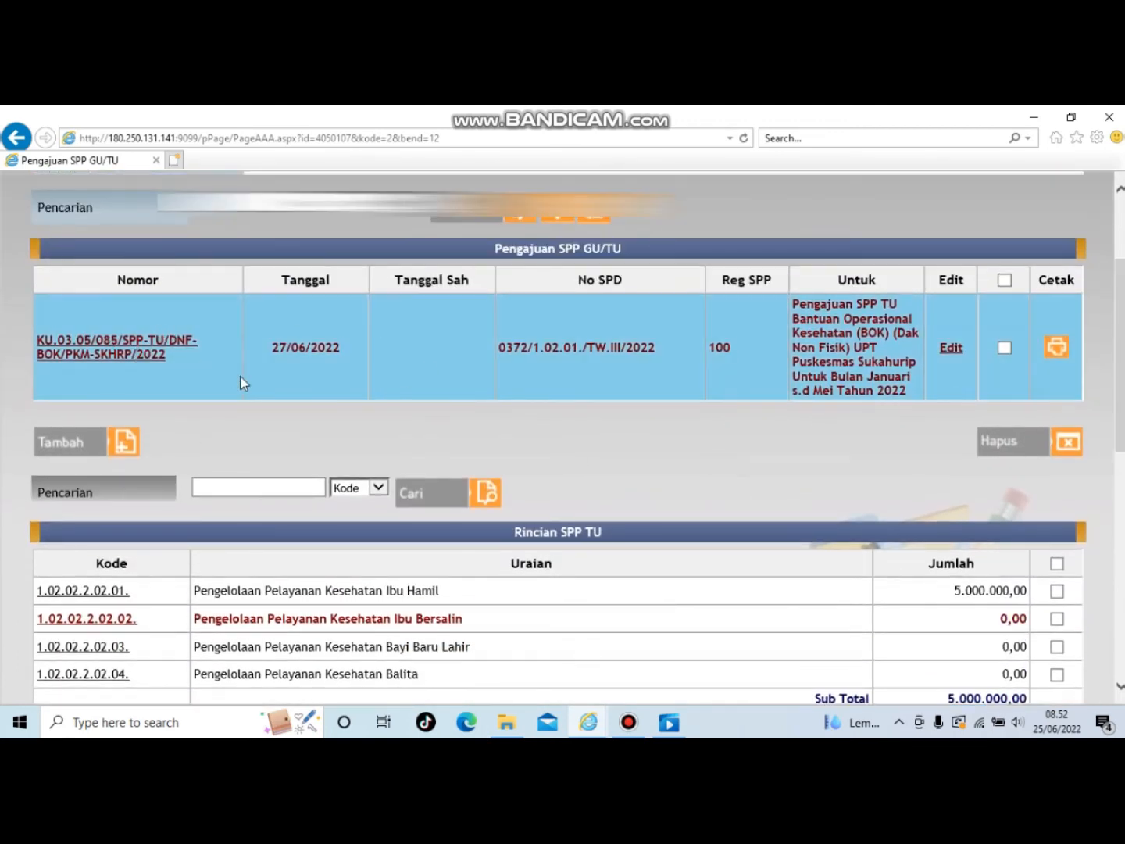
scroll(243, 388, up, 1)
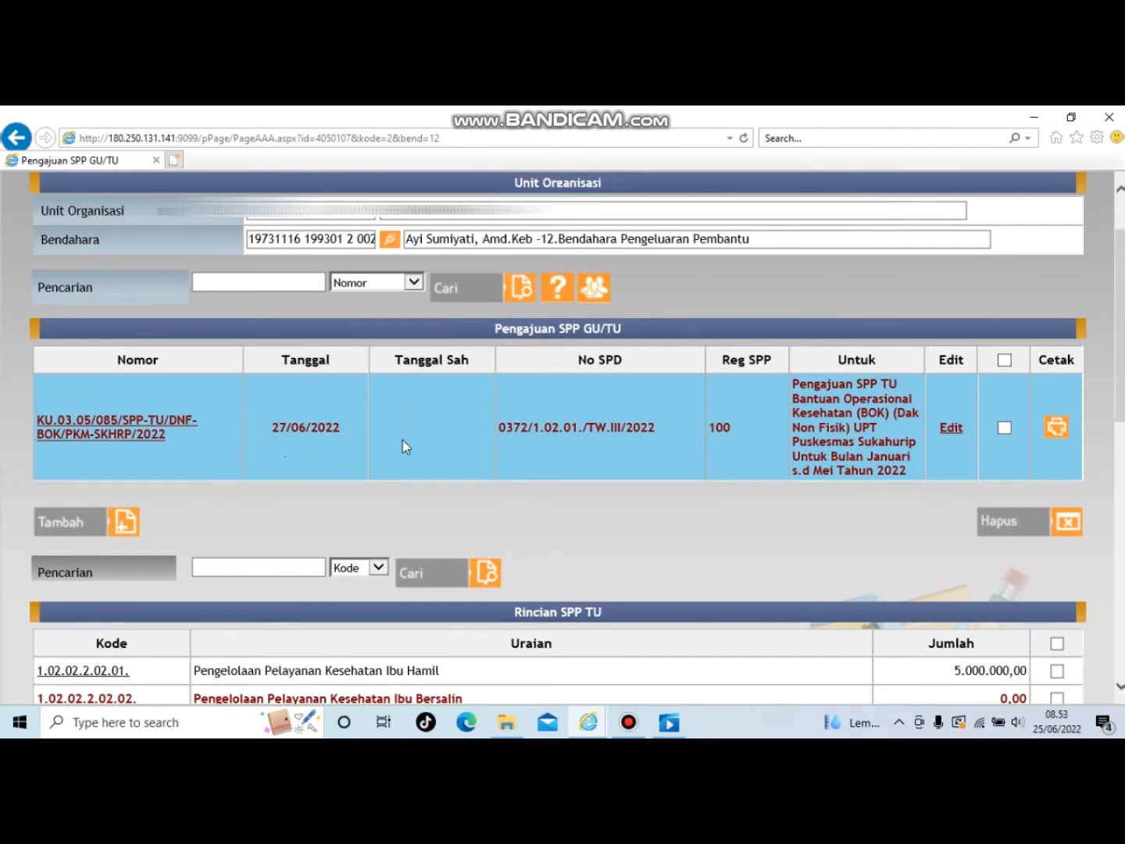
Open the SPP Persetujuan page for Ganti/Tambah Uang Belanja in Penatausahaan BPP
scroll(403, 440, up, 1)
mouse_move(344, 238)
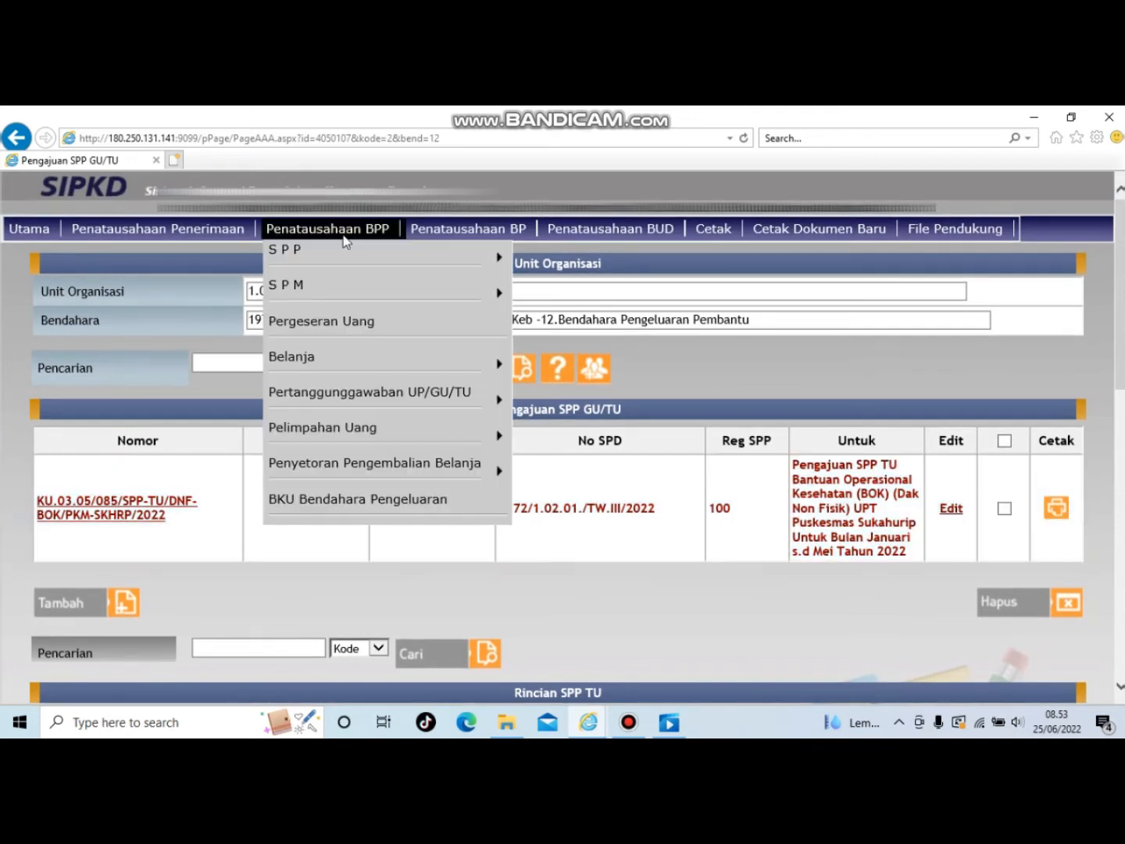
mouse_move(407, 252)
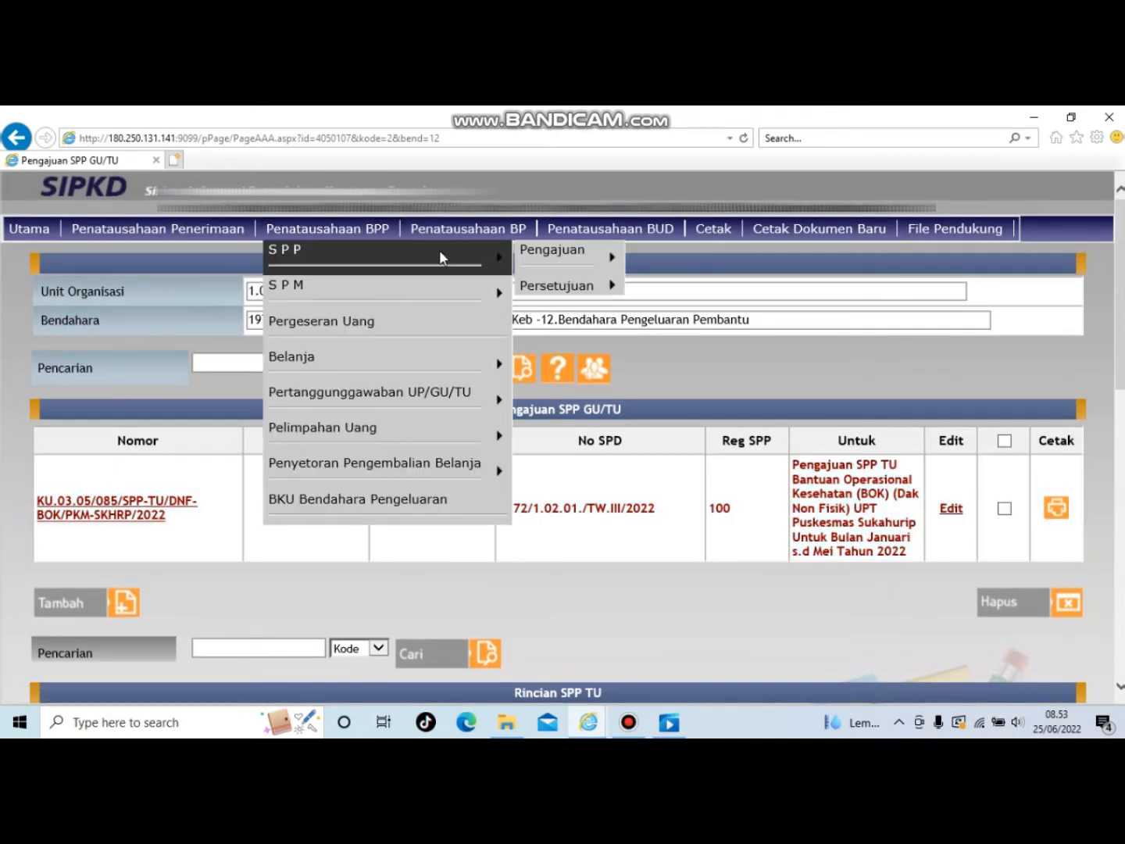
mouse_move(564, 289)
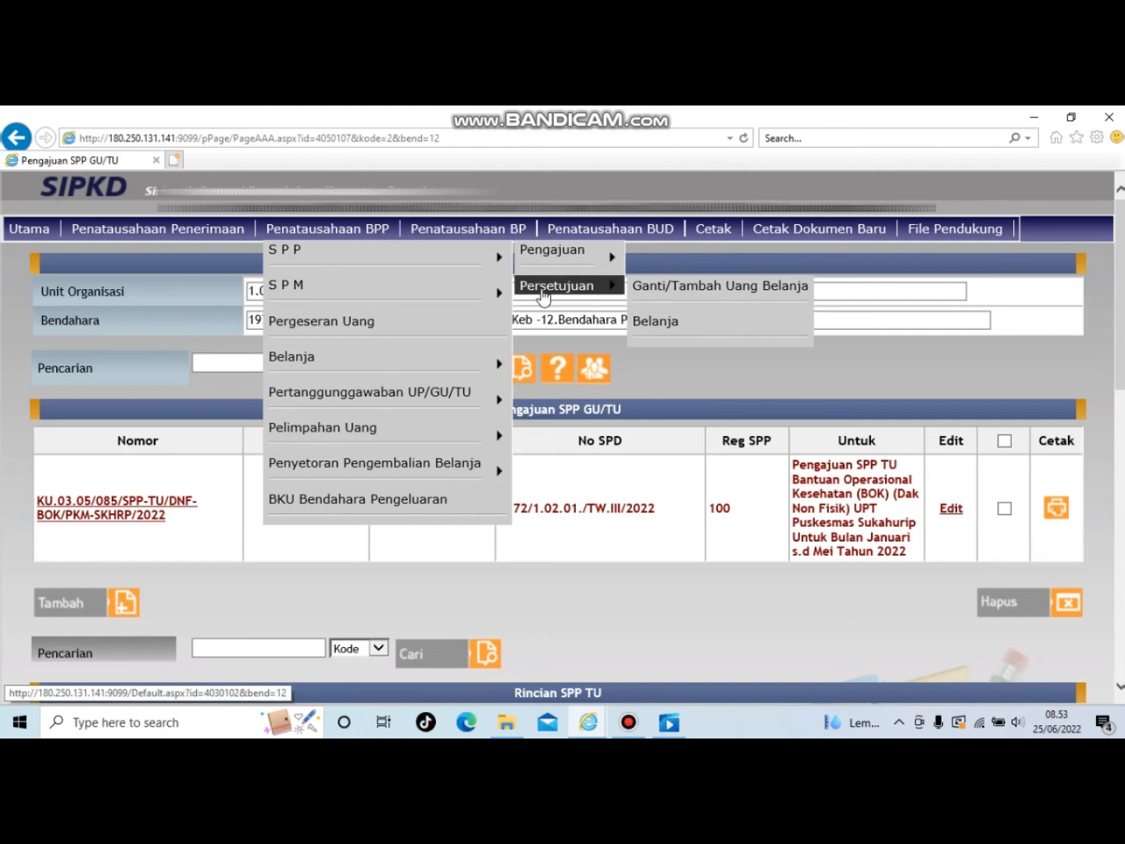
click(664, 286)
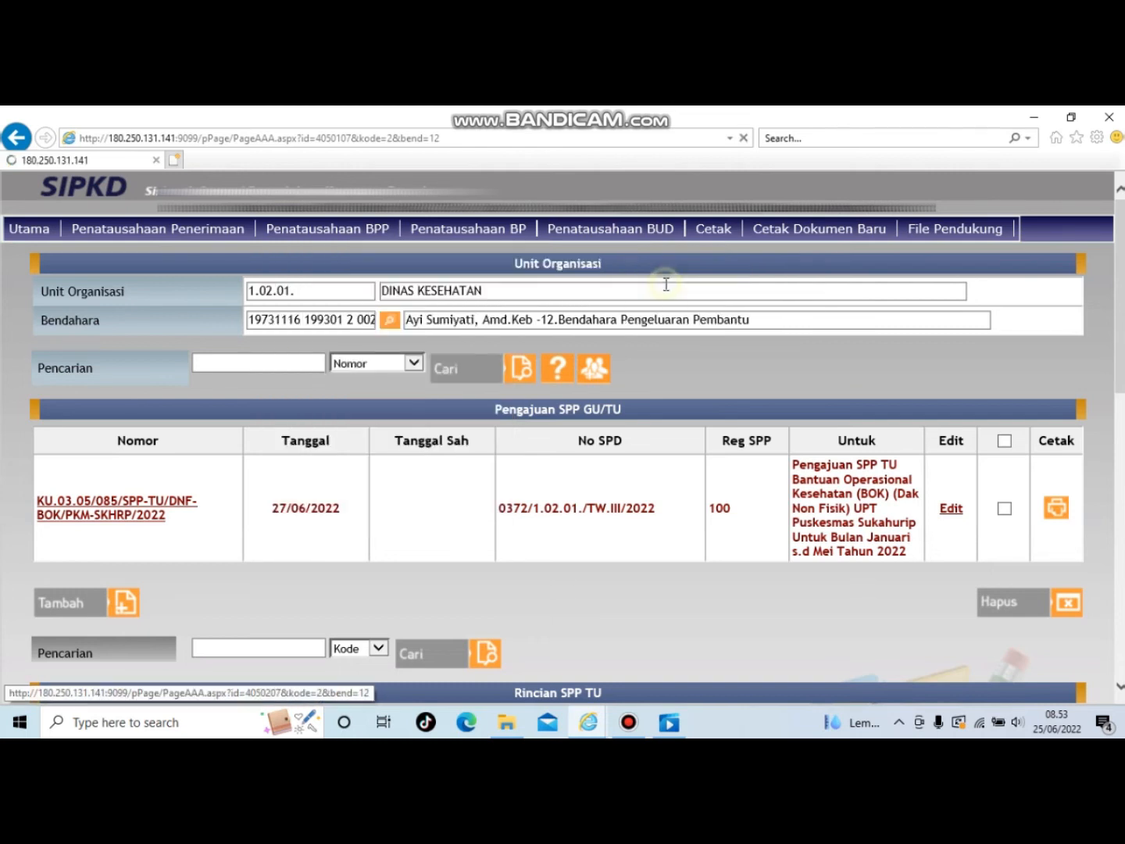
Look up the assistant treasurer by first name and select that person as Bendahara for Persetujuan SPP GU/TU
click(389, 313)
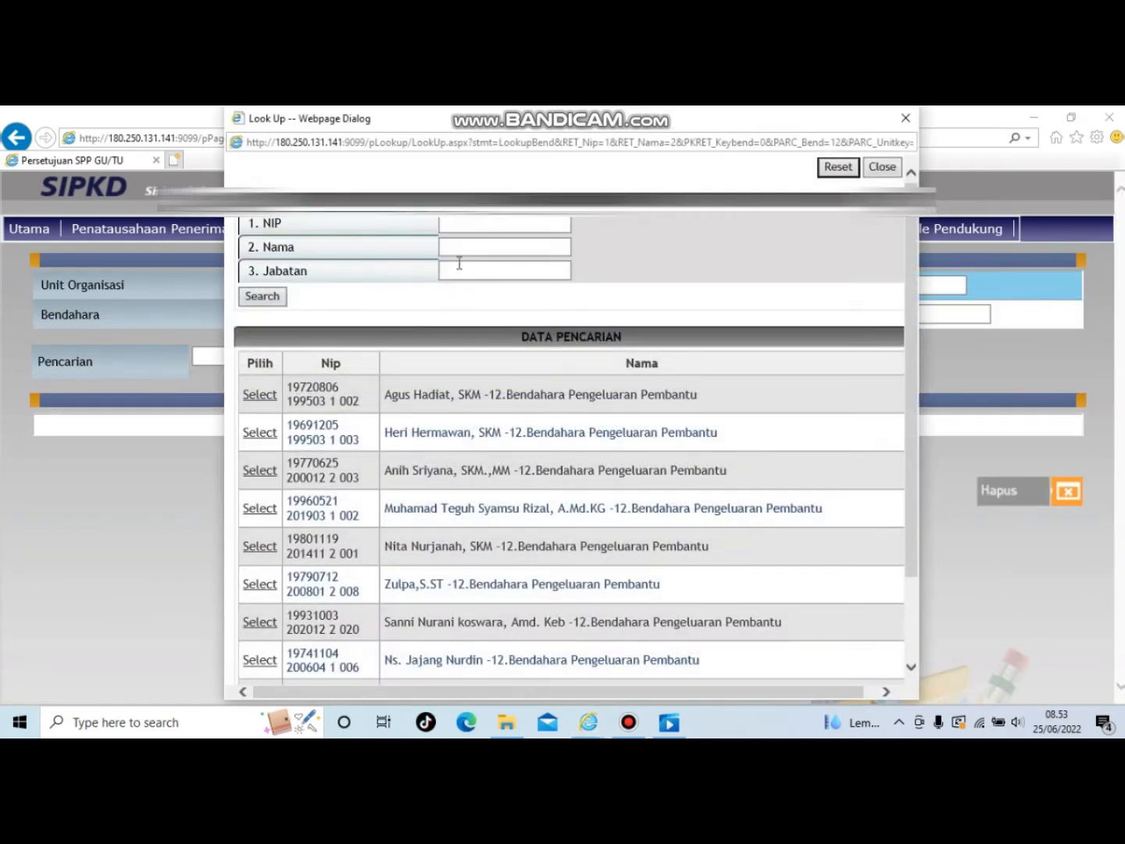
text(ayi)
click(260, 296)
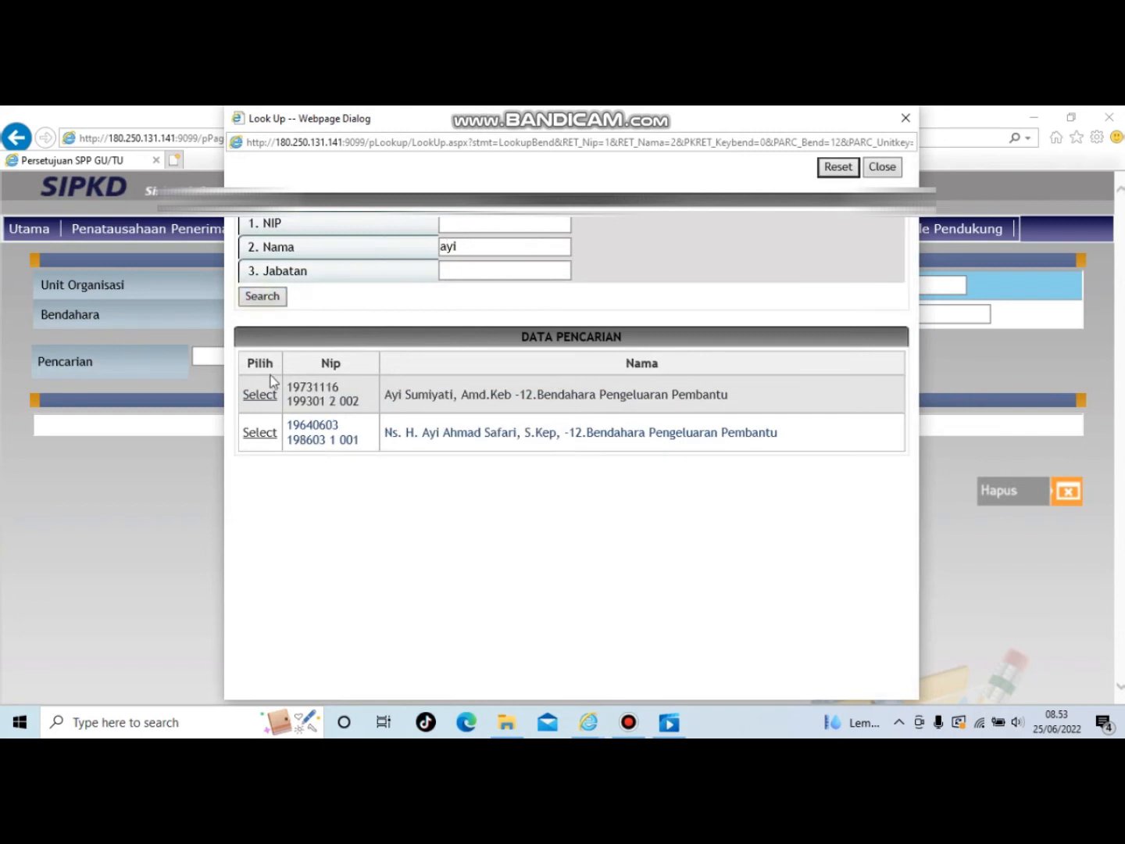
click(260, 396)
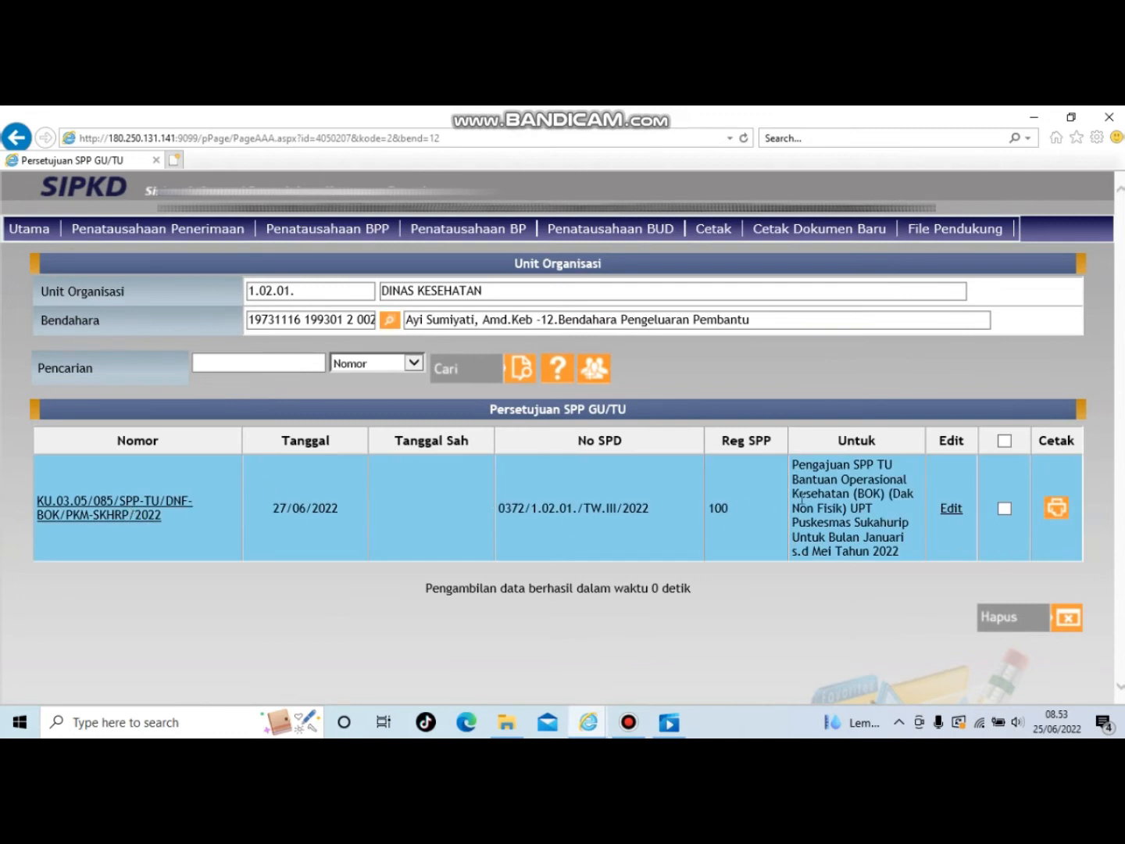
Approve the SPP-TU by copying its Tanggal, 27/06/2022, into Tanggal Sah, keeping Penolakan at Diterima, and save the record
click(950, 509)
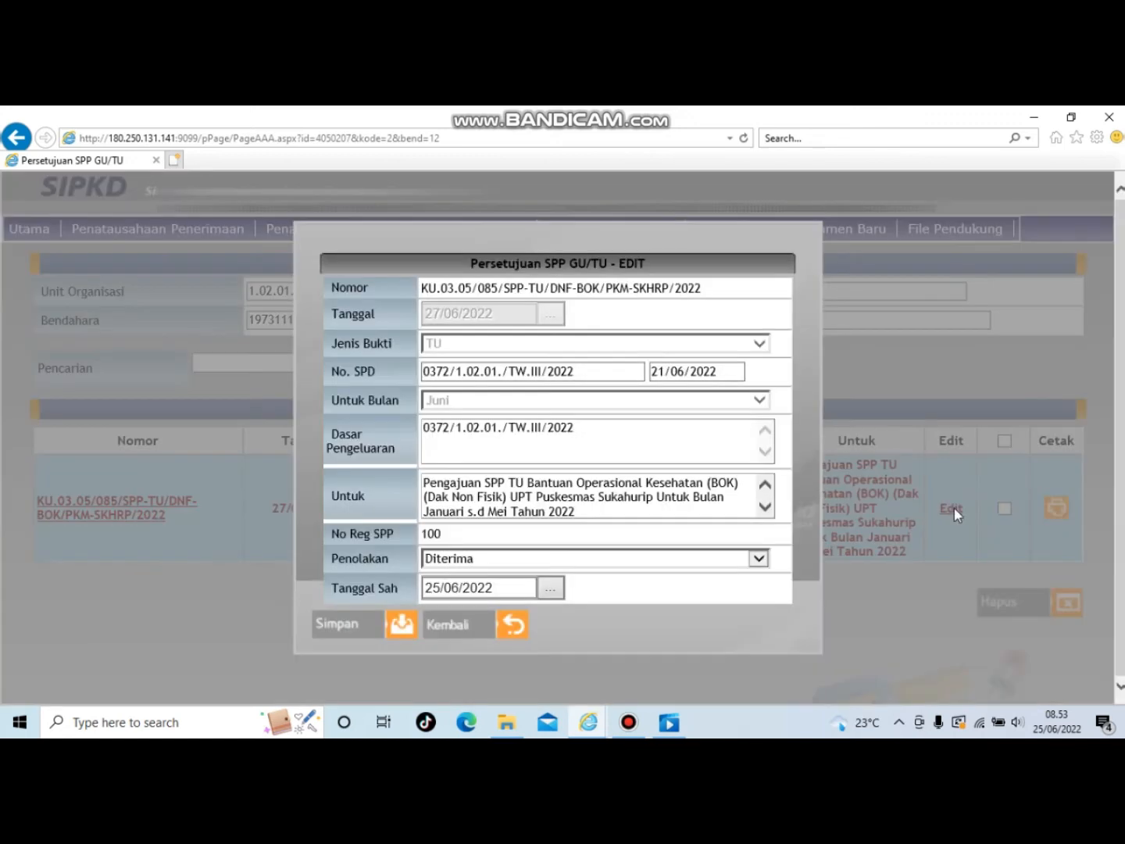
double_click(484, 313)
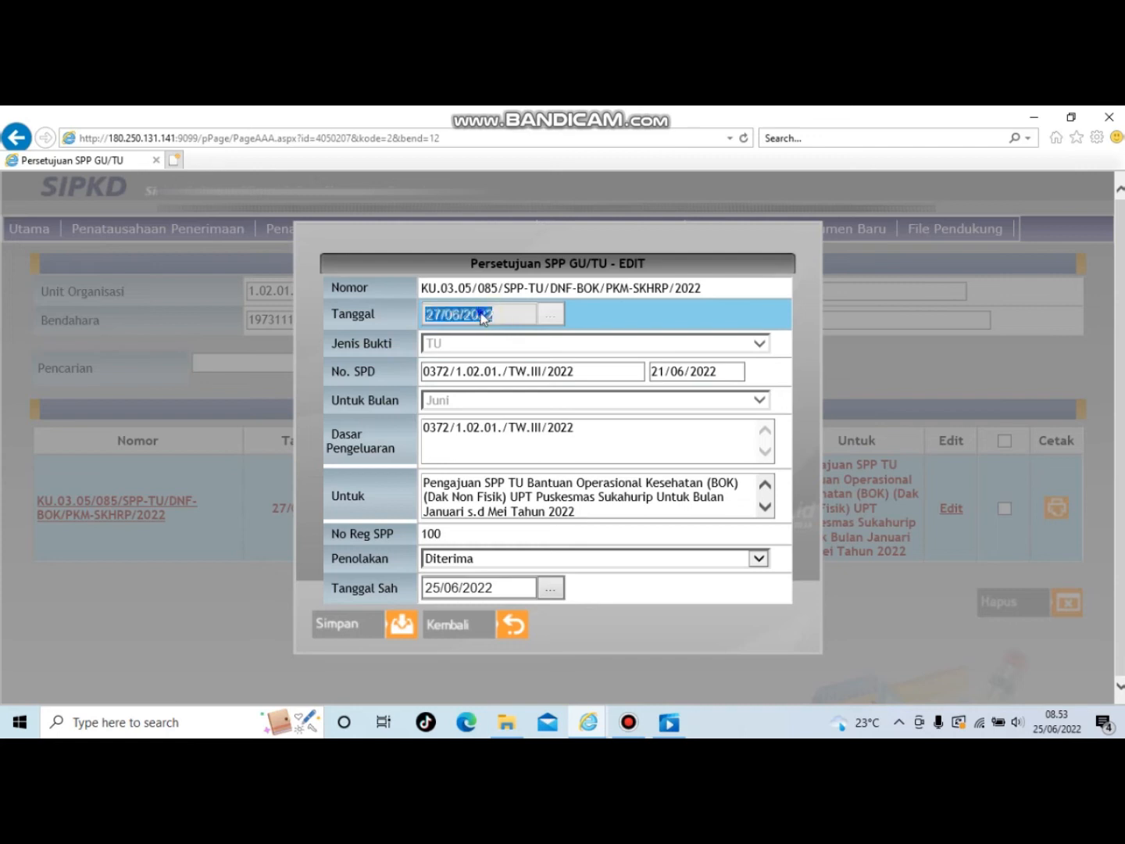
right_click(482, 315)
click(525, 344)
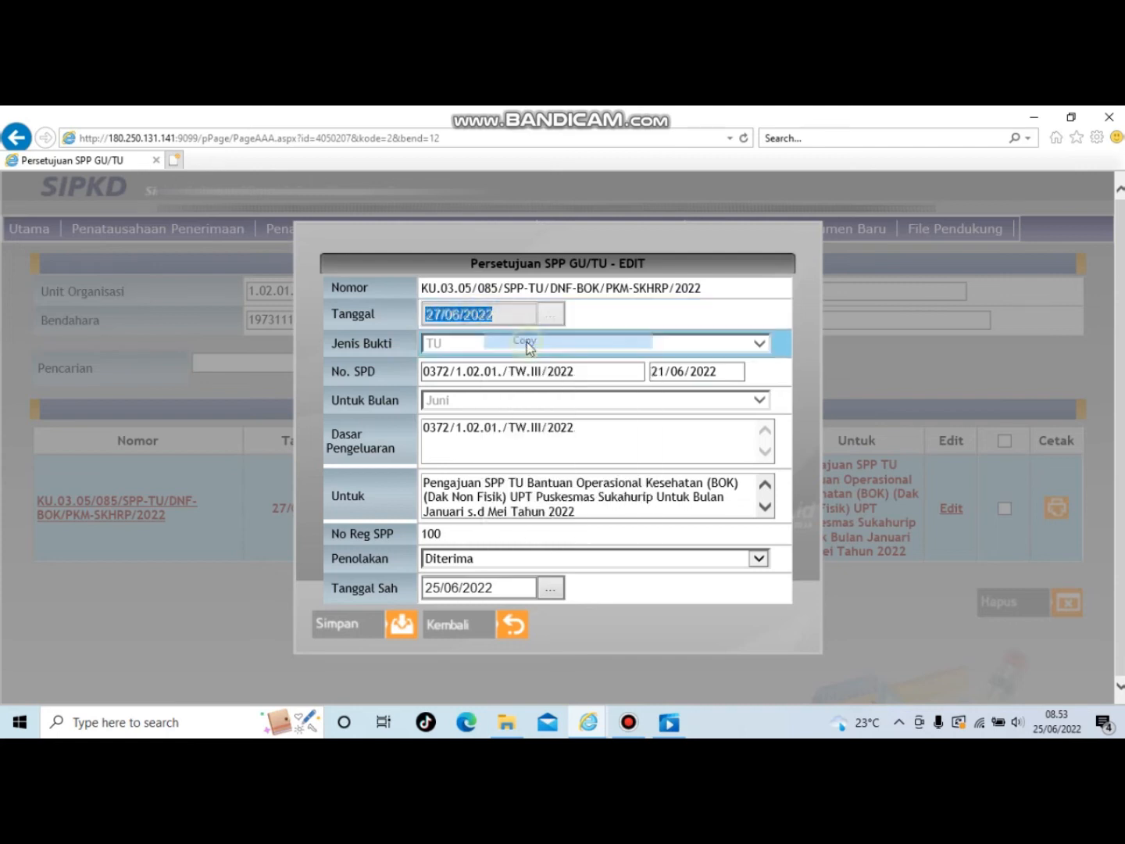
click(550, 588)
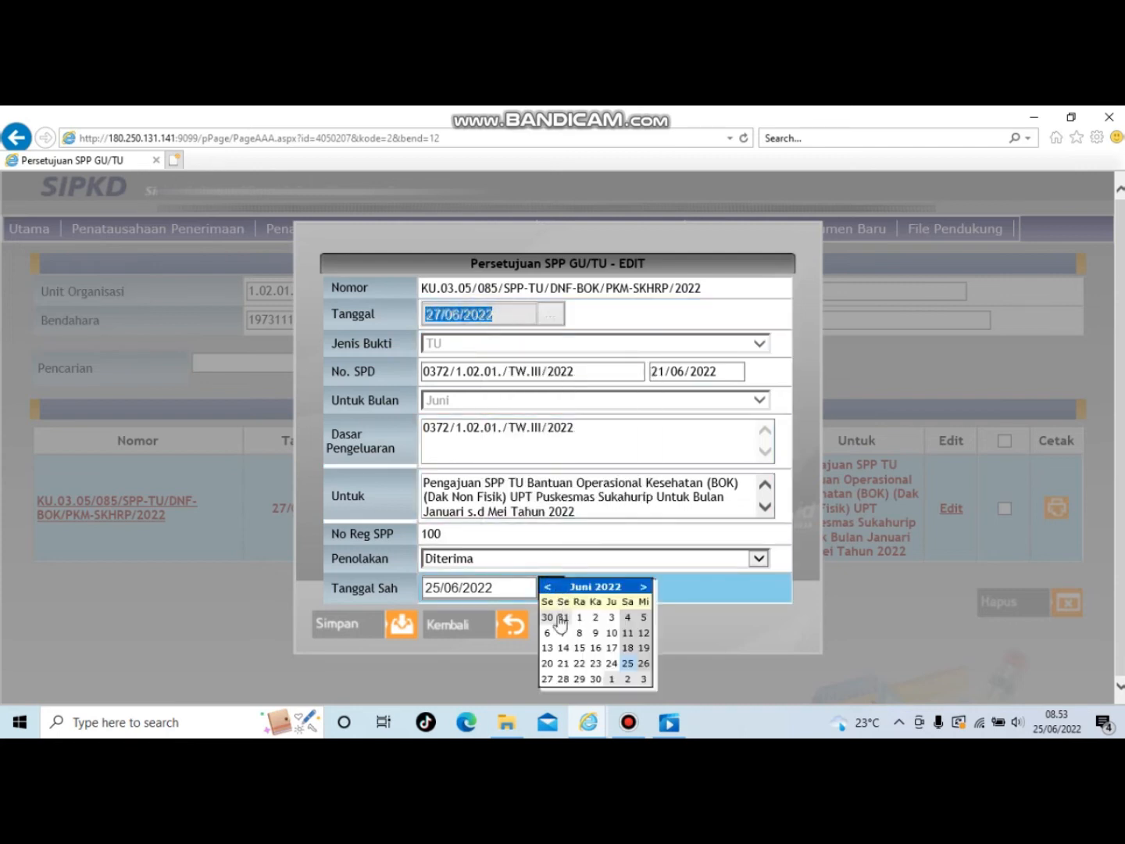
double_click(484, 588)
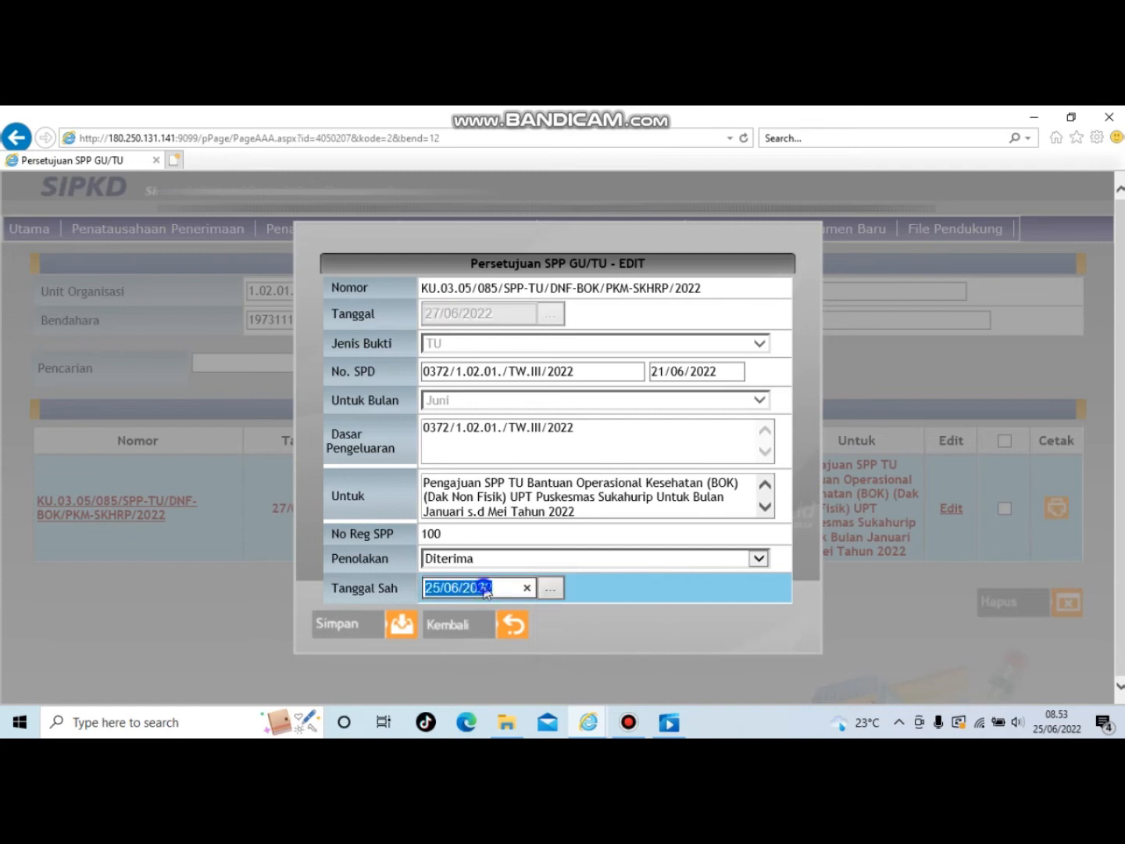
right_click(482, 587)
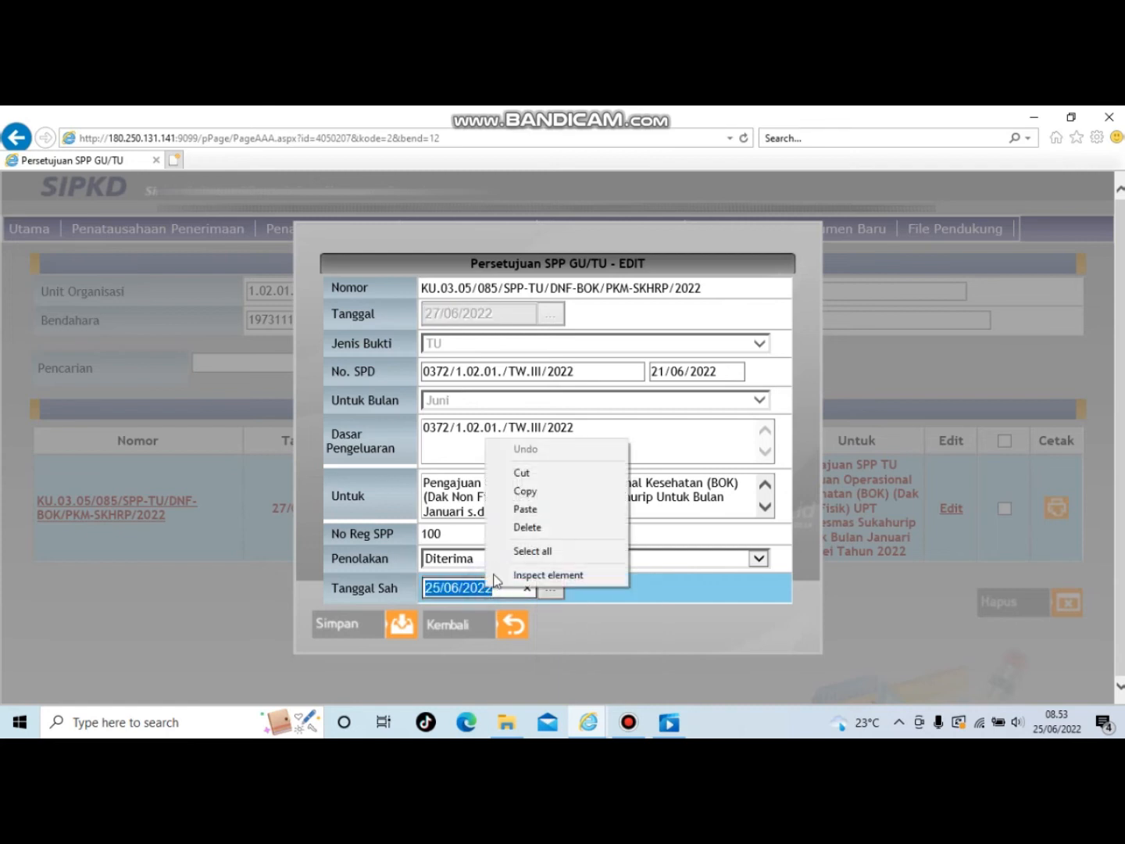
click(525, 510)
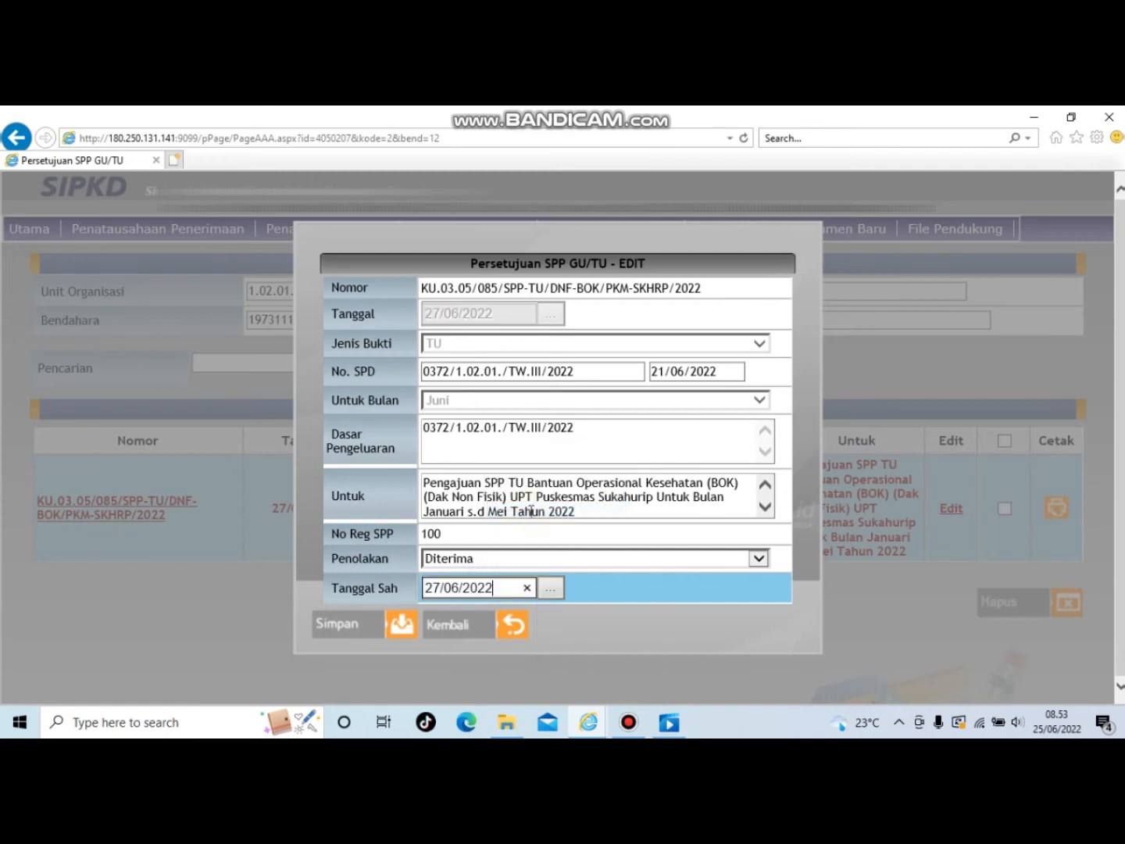
click(369, 624)
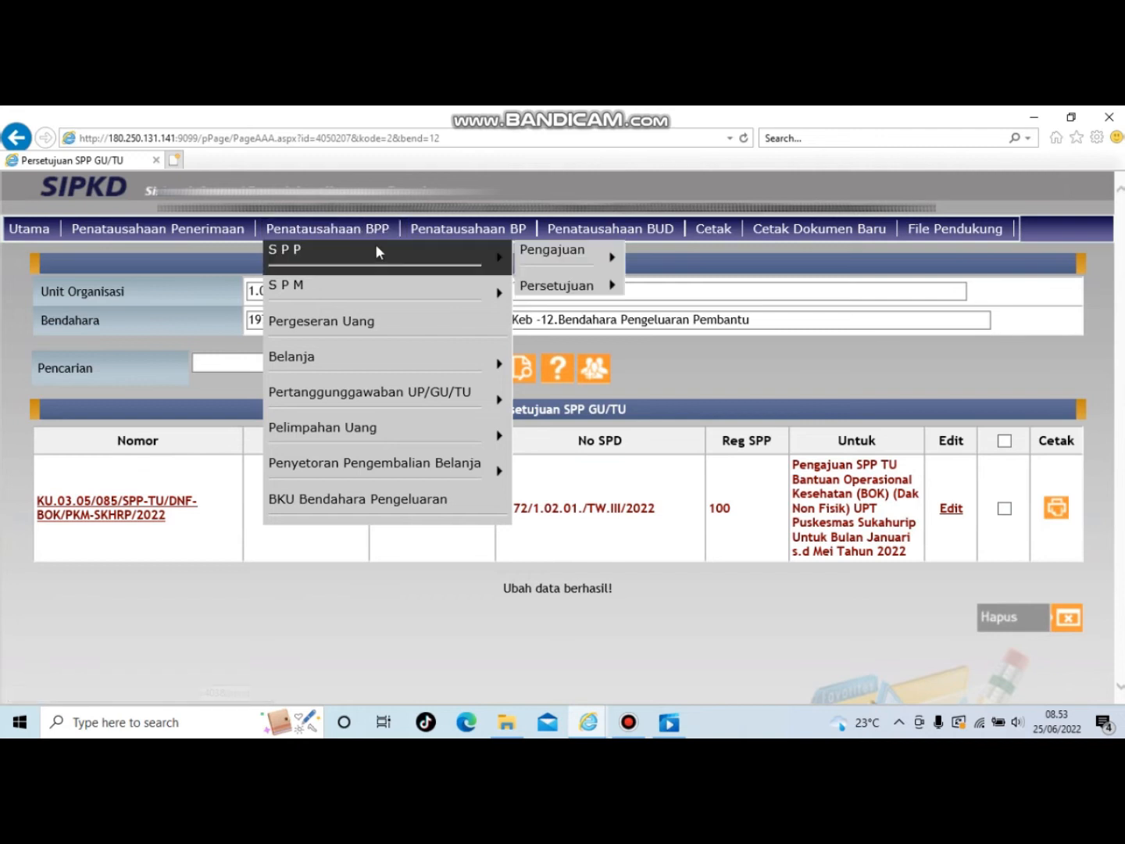
Open the SPM Pengajuan page for Ganti/Tambah Uang Belanja in Penatausahaan BPP
mouse_move(406, 293)
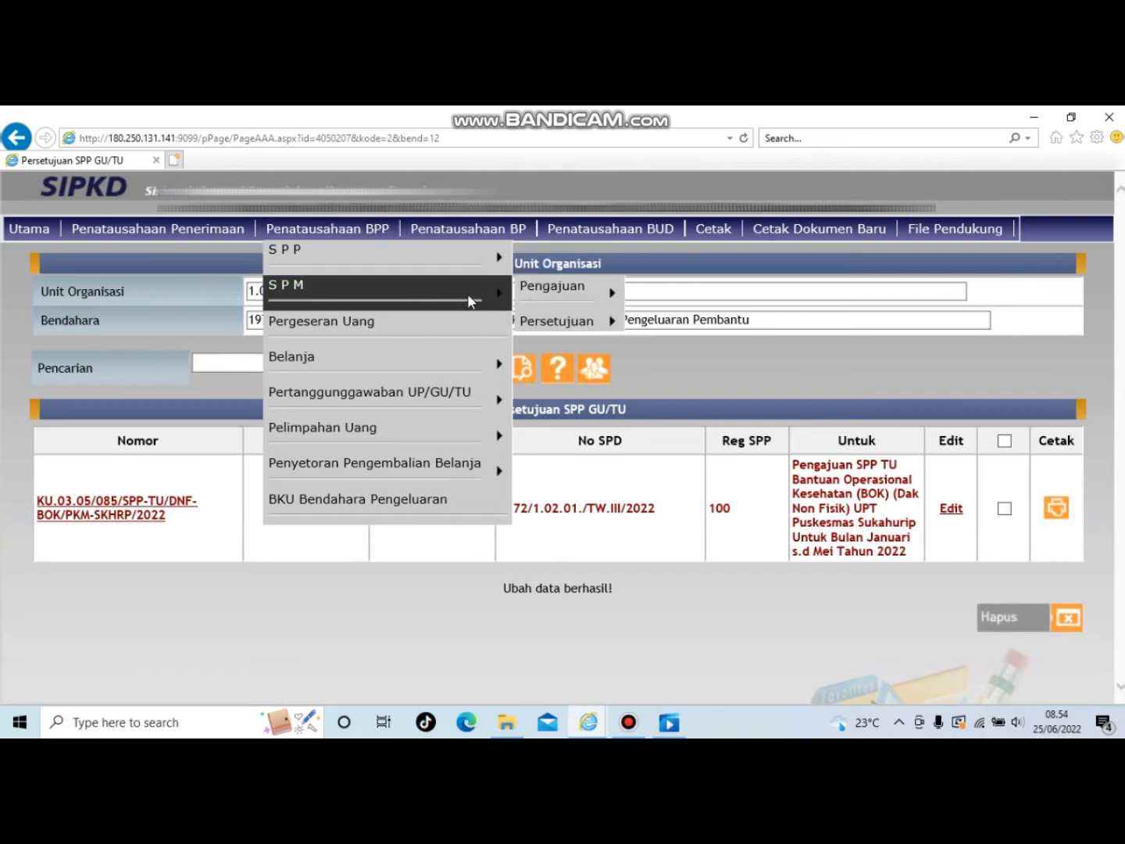
mouse_move(550, 291)
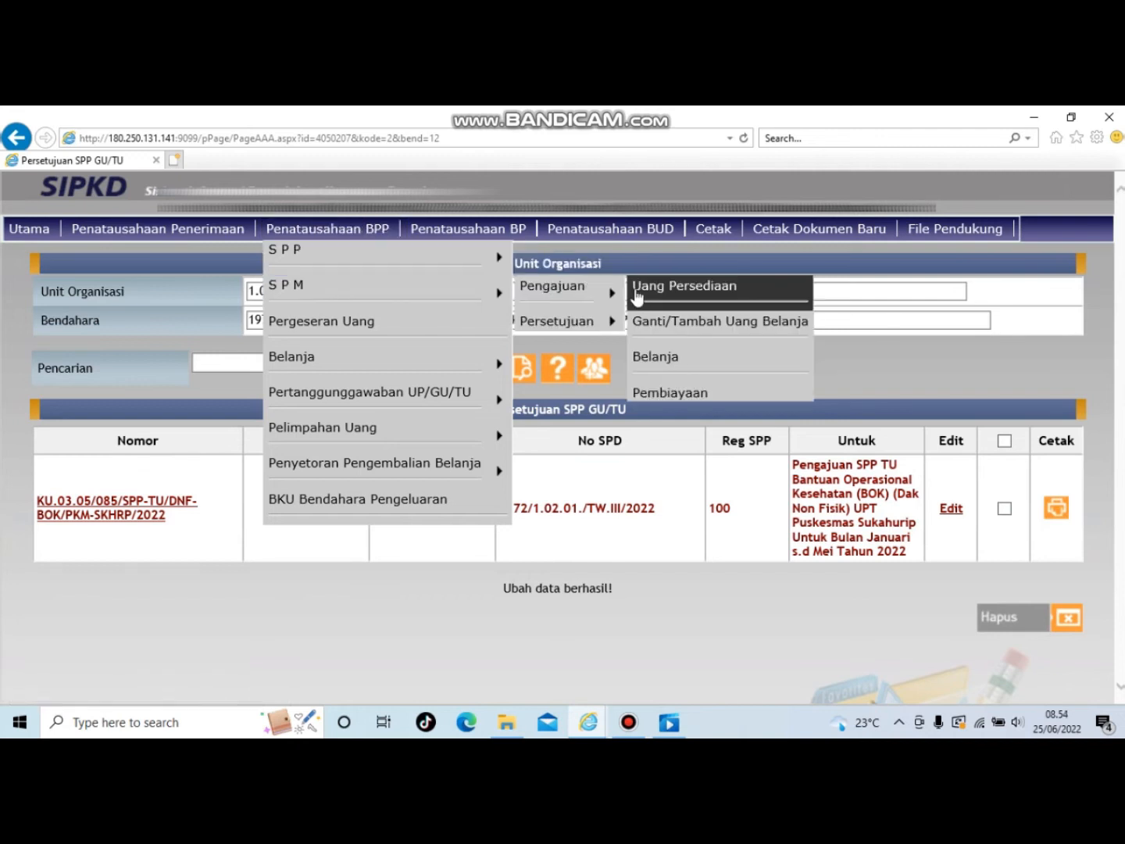
click(657, 330)
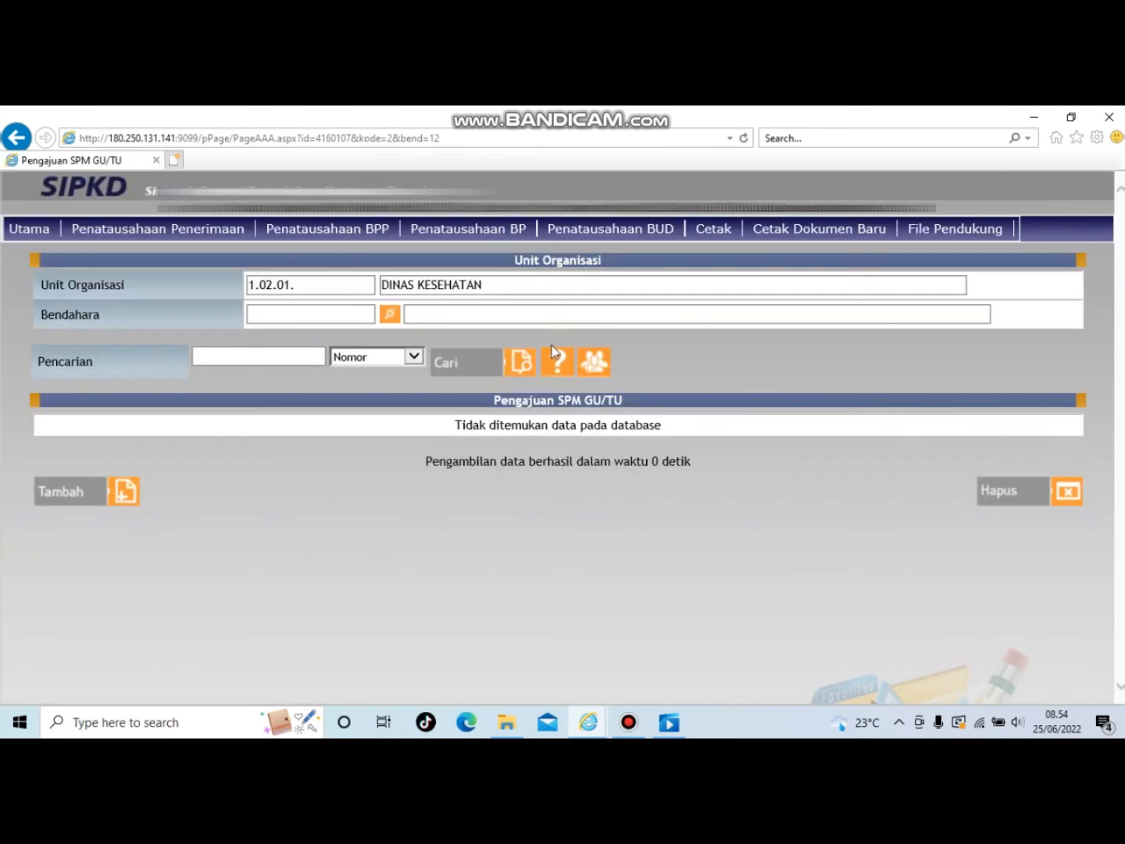
Look up the assistant treasurer by first name and select that person as Bendahara for Pengajuan SPM GU/TU
click(391, 320)
click(467, 247)
text(ayi)
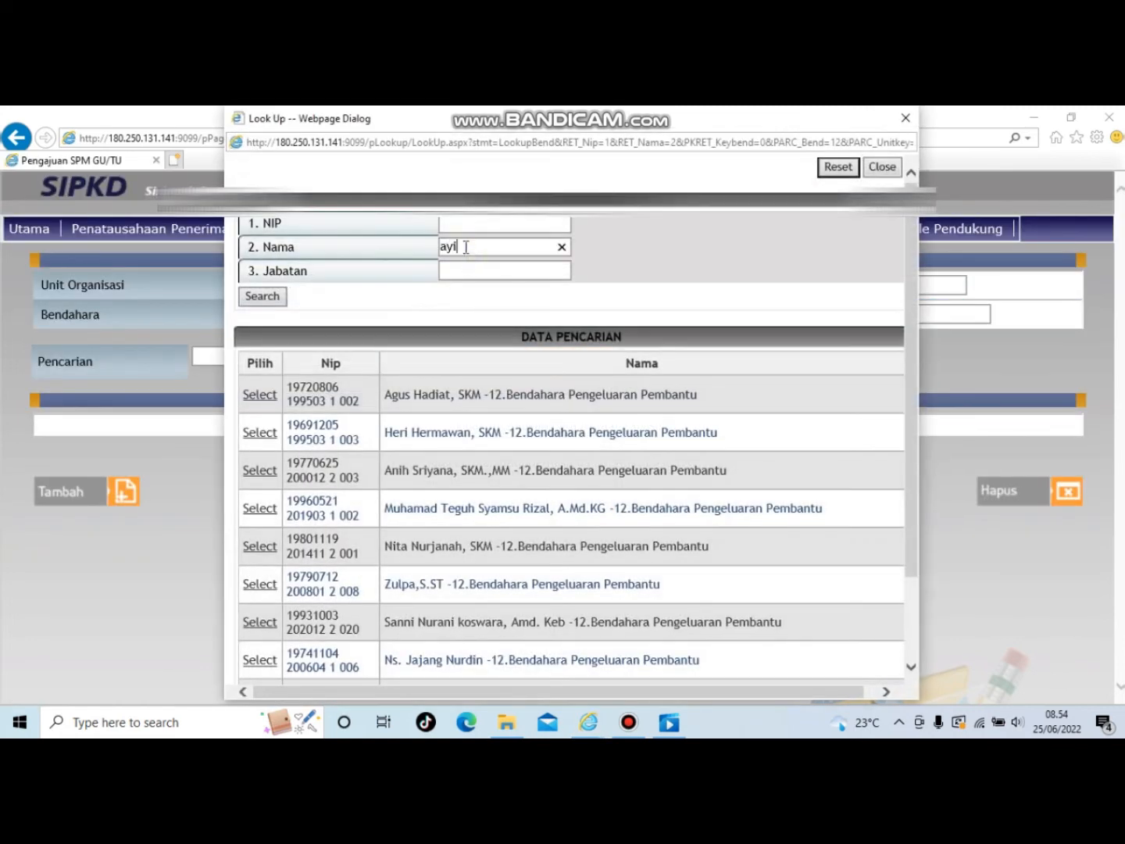
click(265, 300)
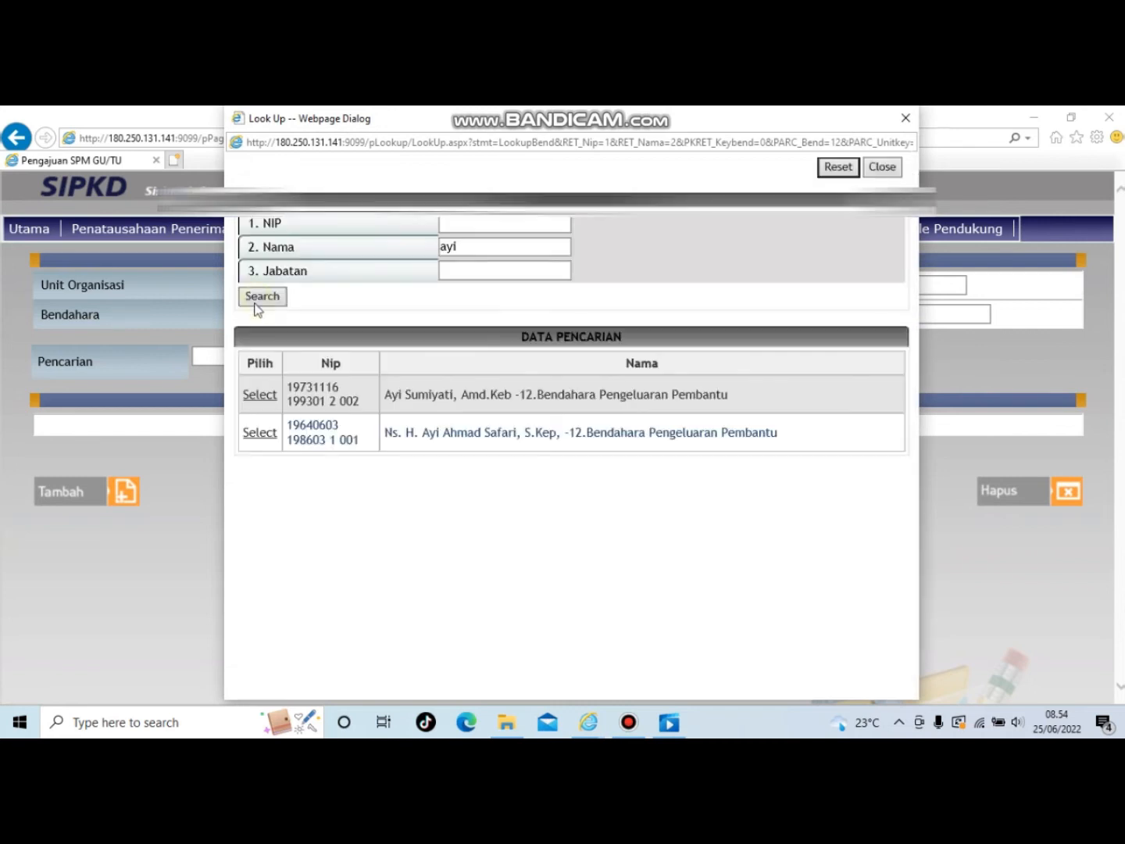
click(248, 397)
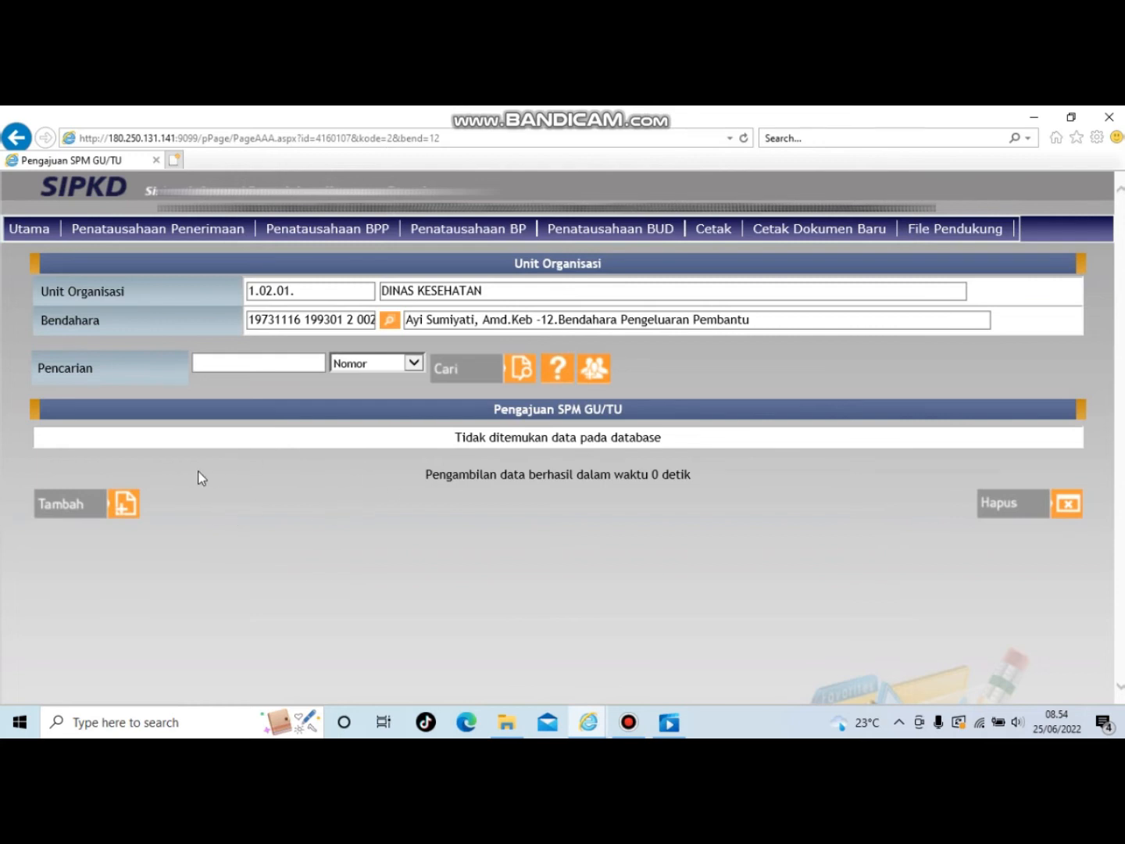
Add a new Pengajuan SPM GU/TU record and select KU.03.05/085/SPP-TU/DNF-BOK/PKM-SKHRP/2022 as its No. SPP
click(82, 505)
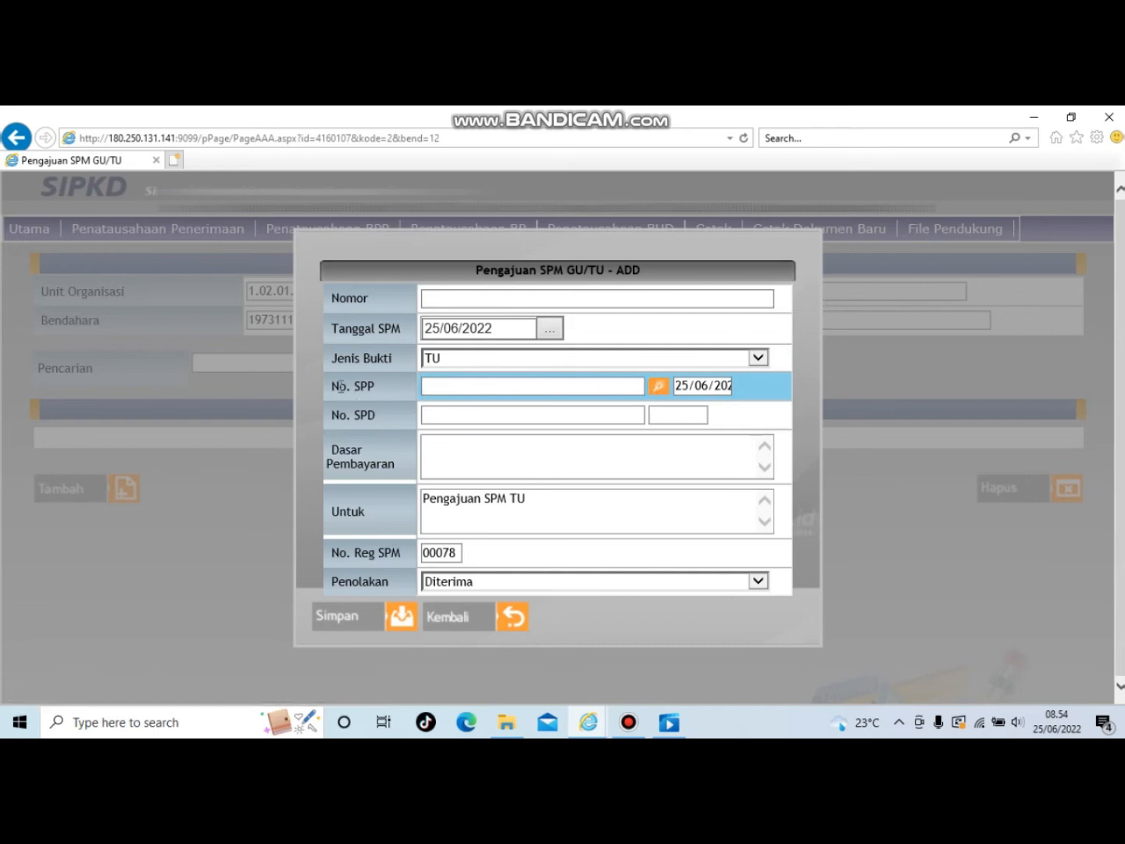
drag(332, 386, 387, 388)
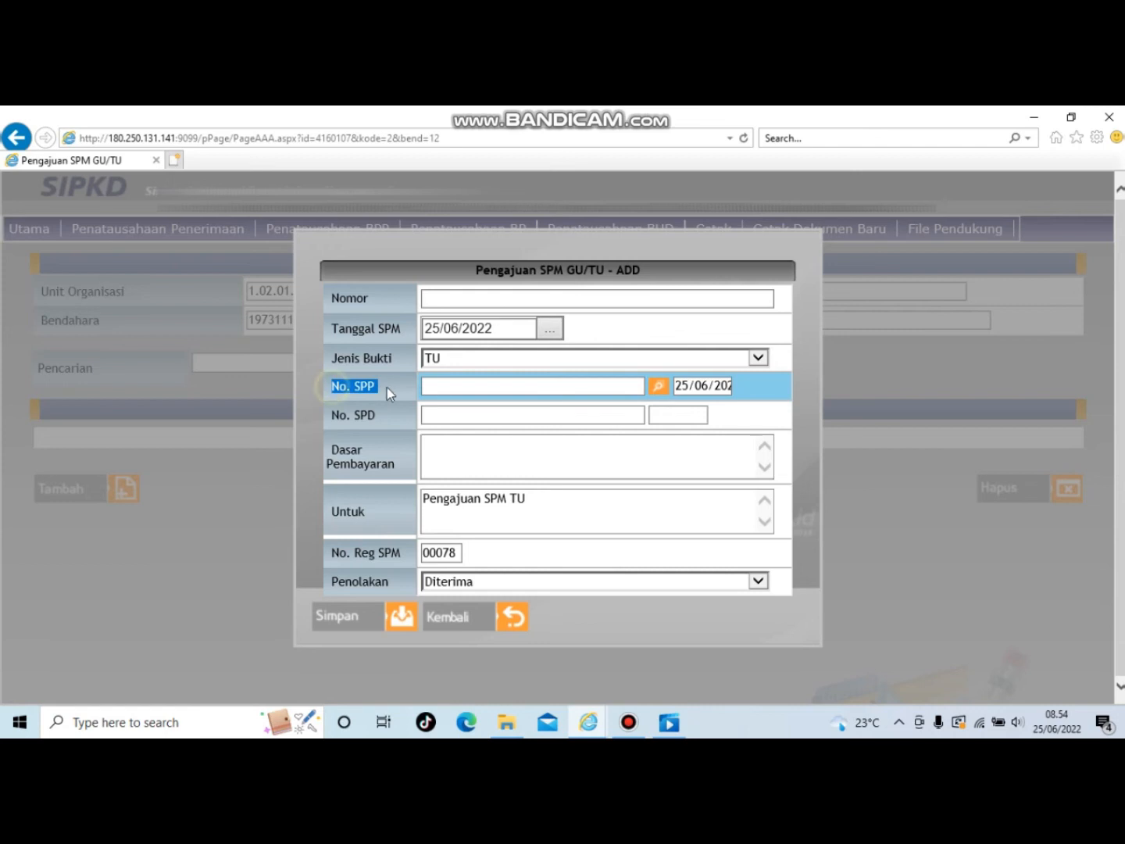
click(657, 385)
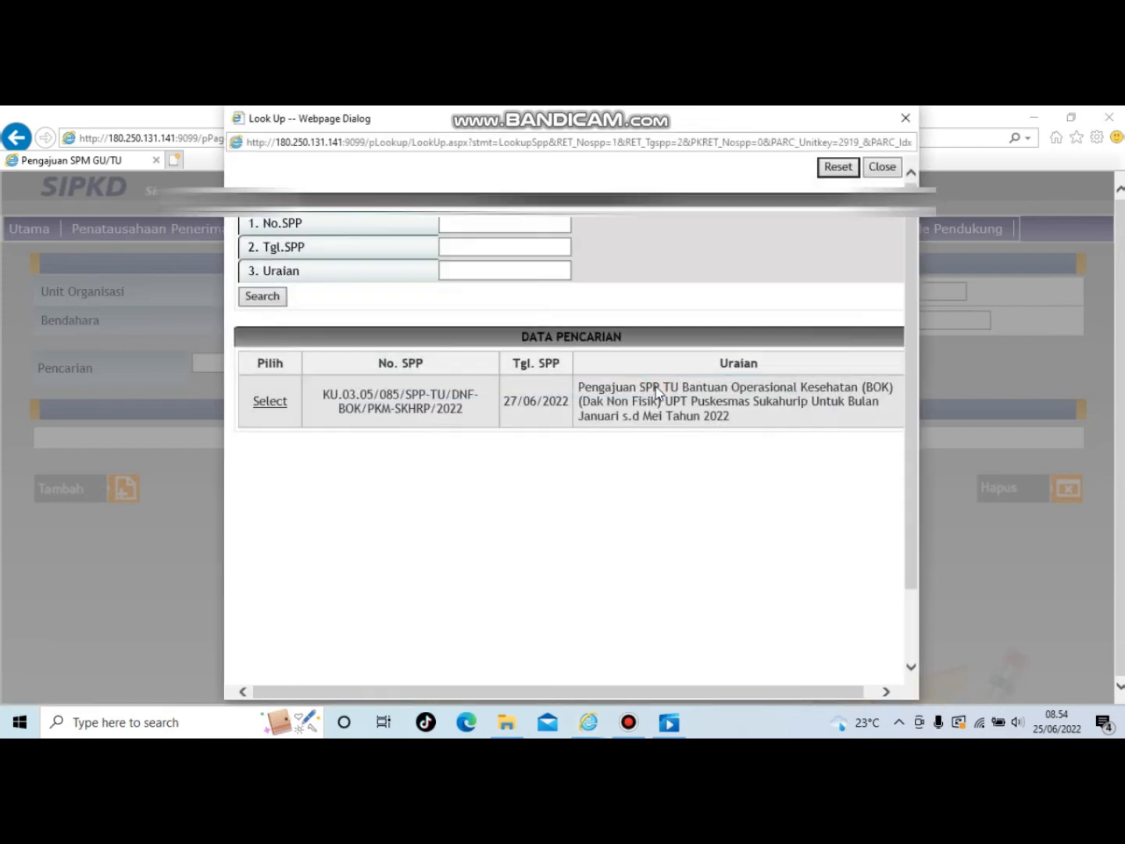
click(265, 401)
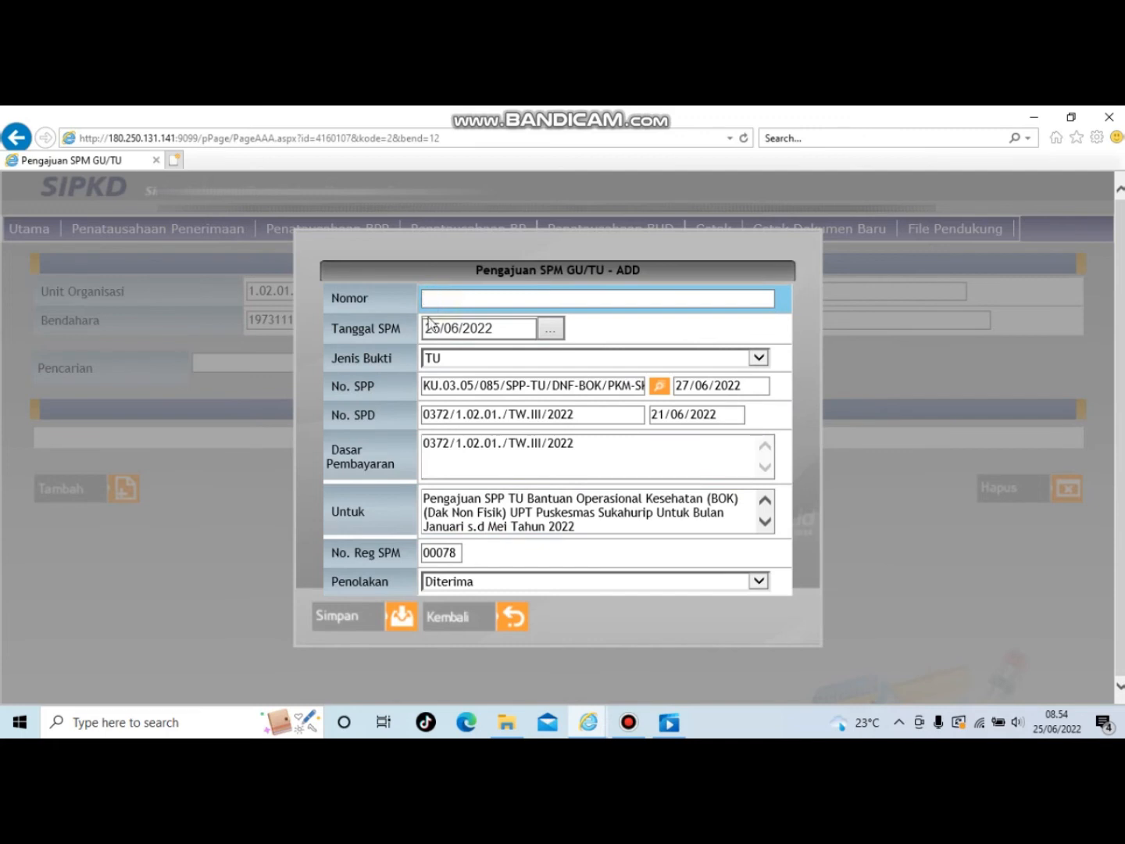
Copy the No. SPP into Nomor and change SPP to SPM, giving KU.03.05/085/SPM-TU/DNF-BOK/PKM-SKHRP/2022
triple_click(621, 384)
right_click(587, 382)
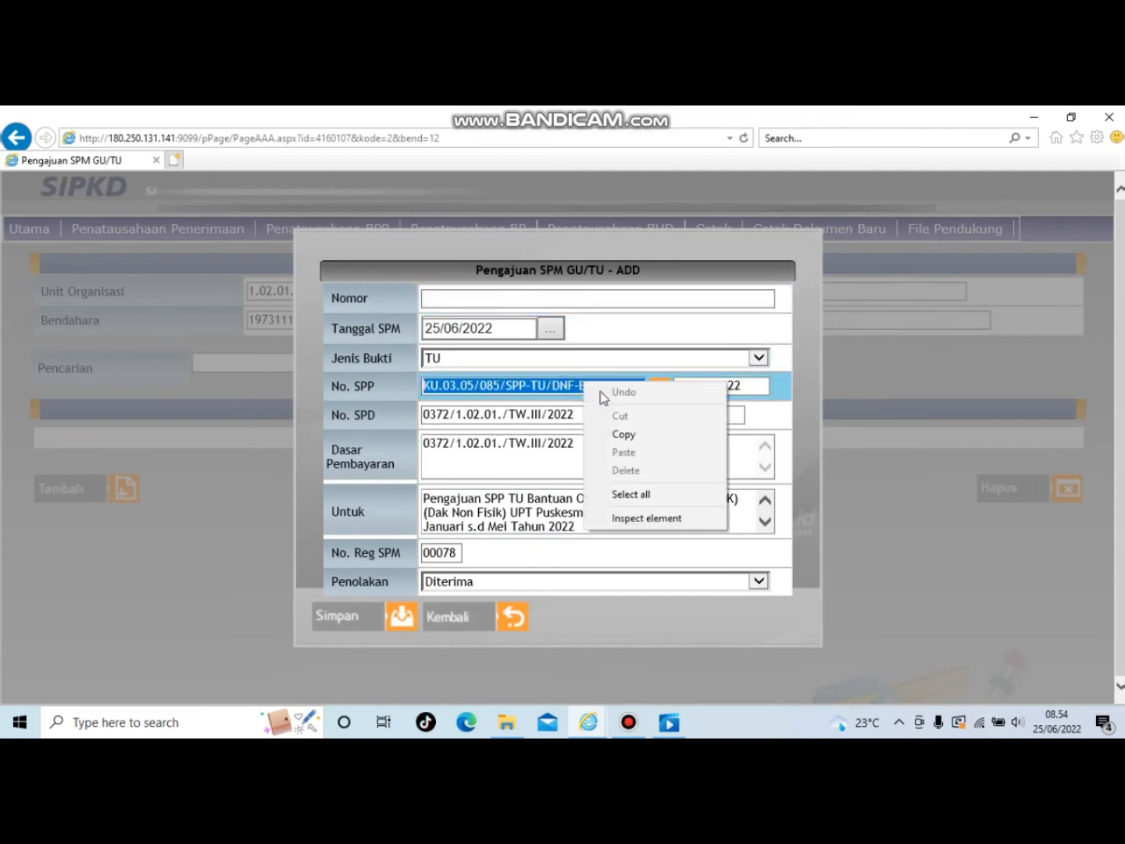
click(637, 435)
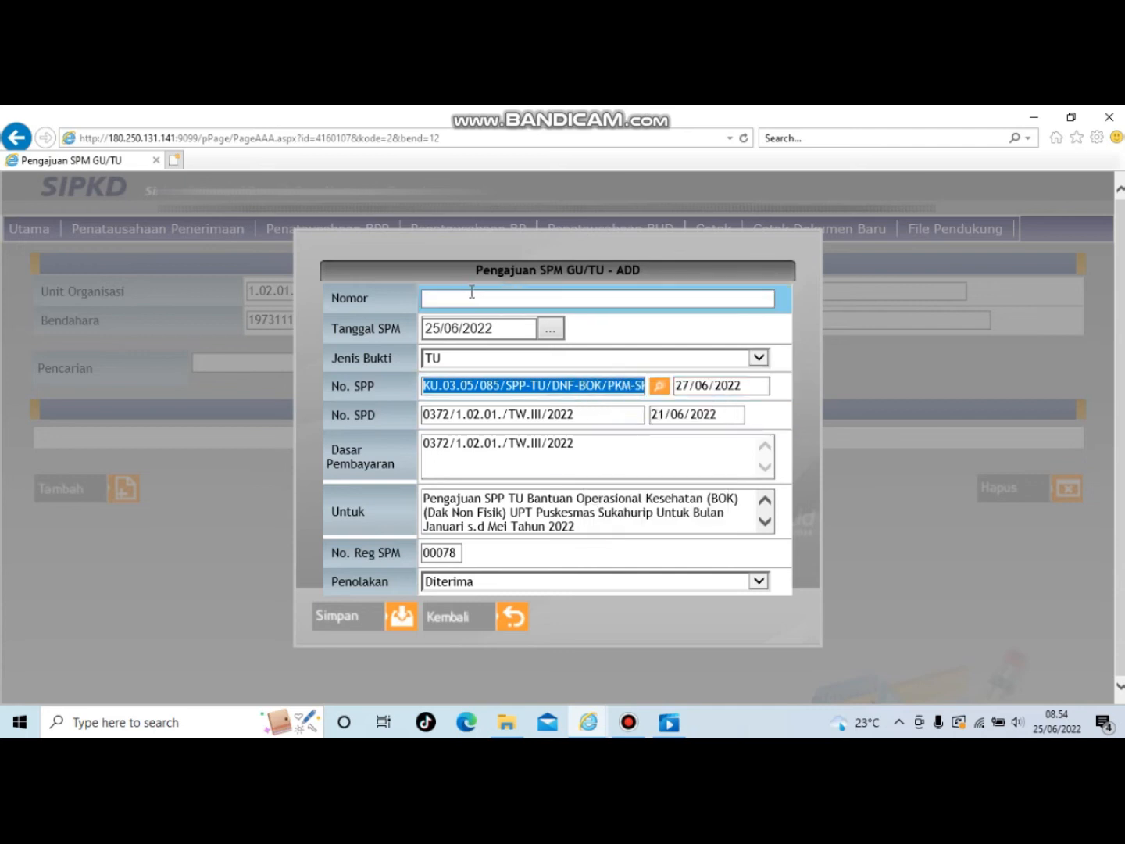
click(475, 294)
right_click(475, 304)
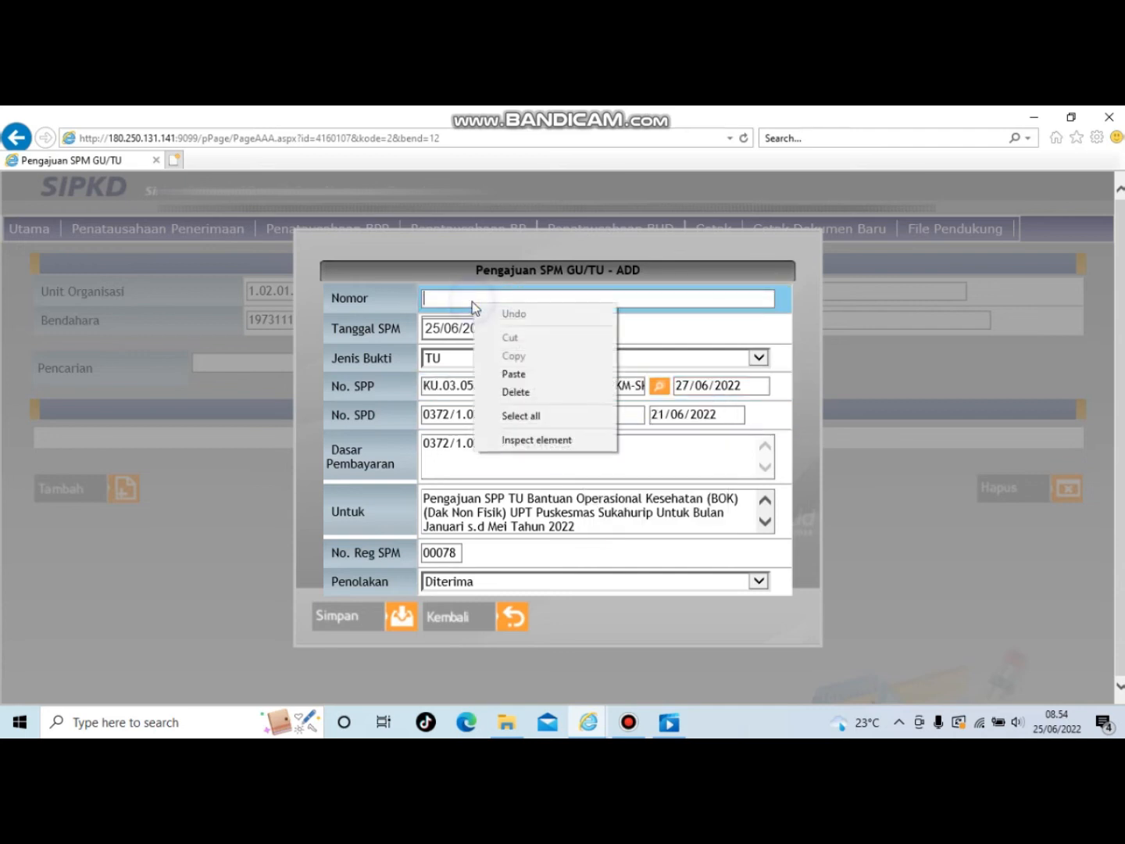
click(516, 375)
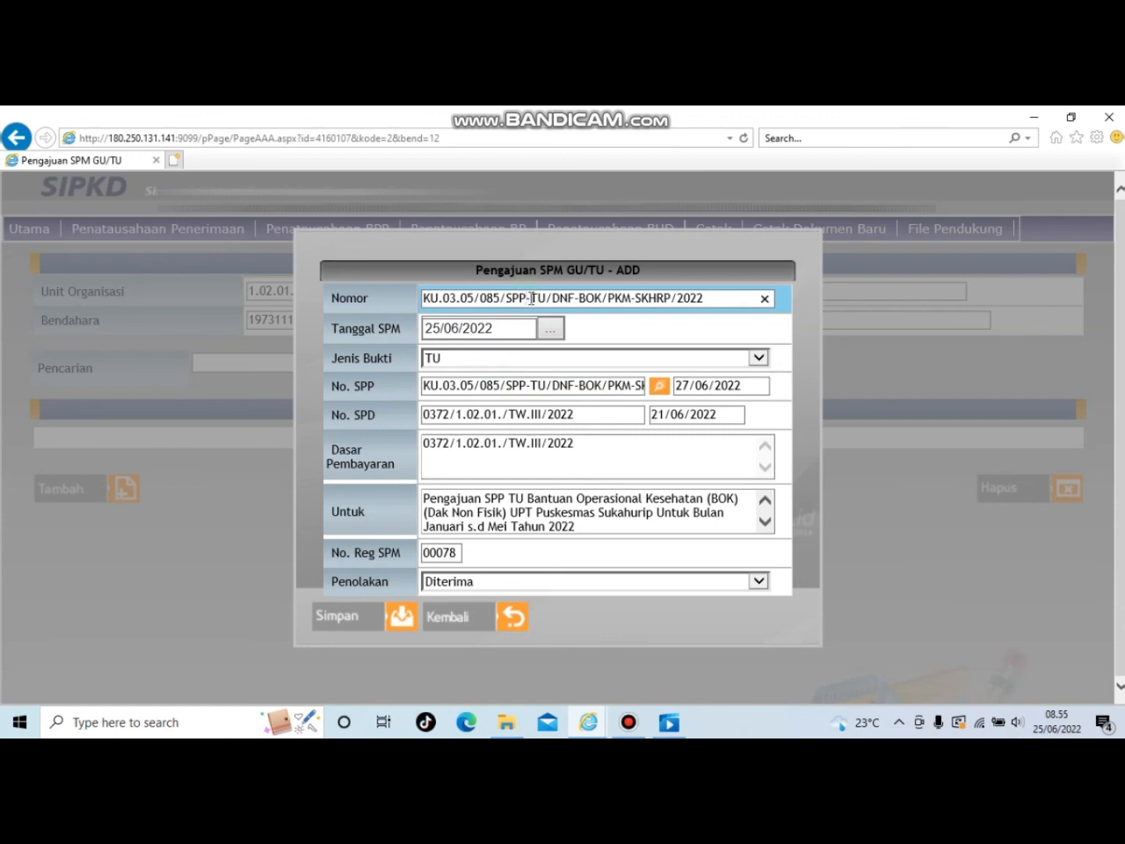
key(BackSpace)
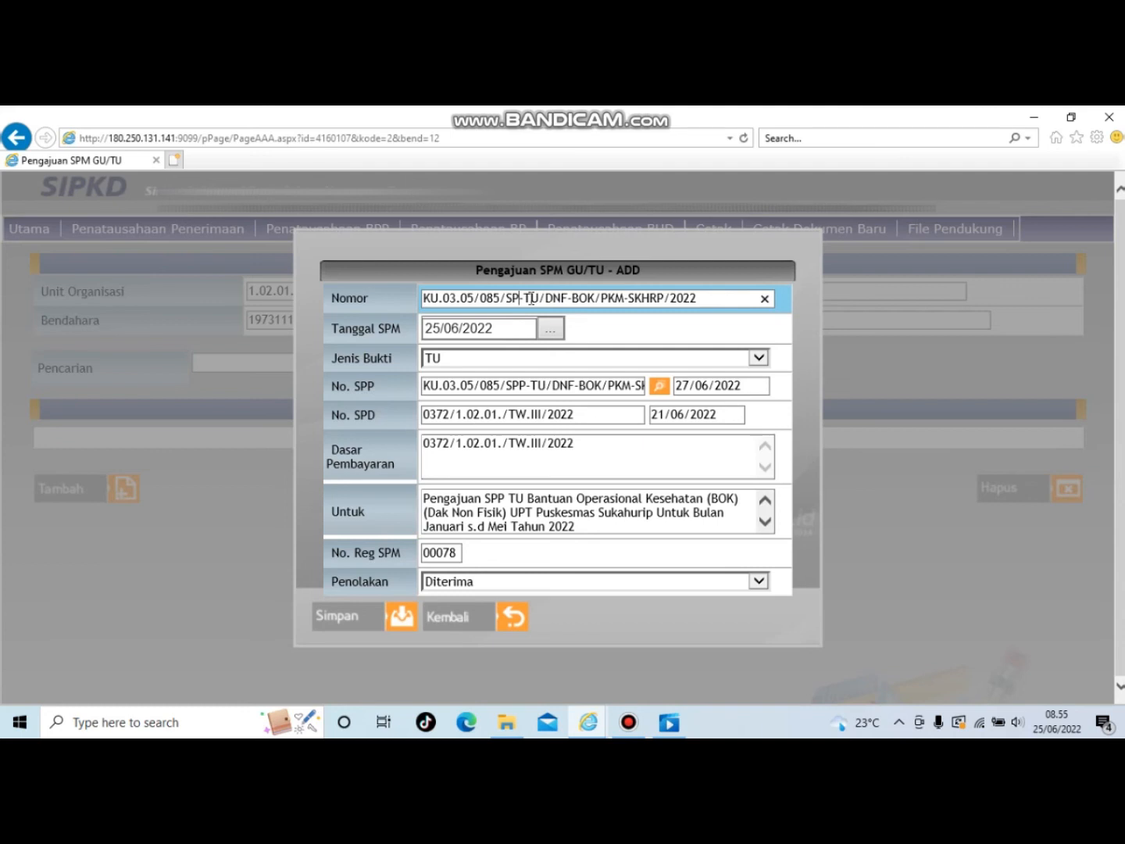
text(M)
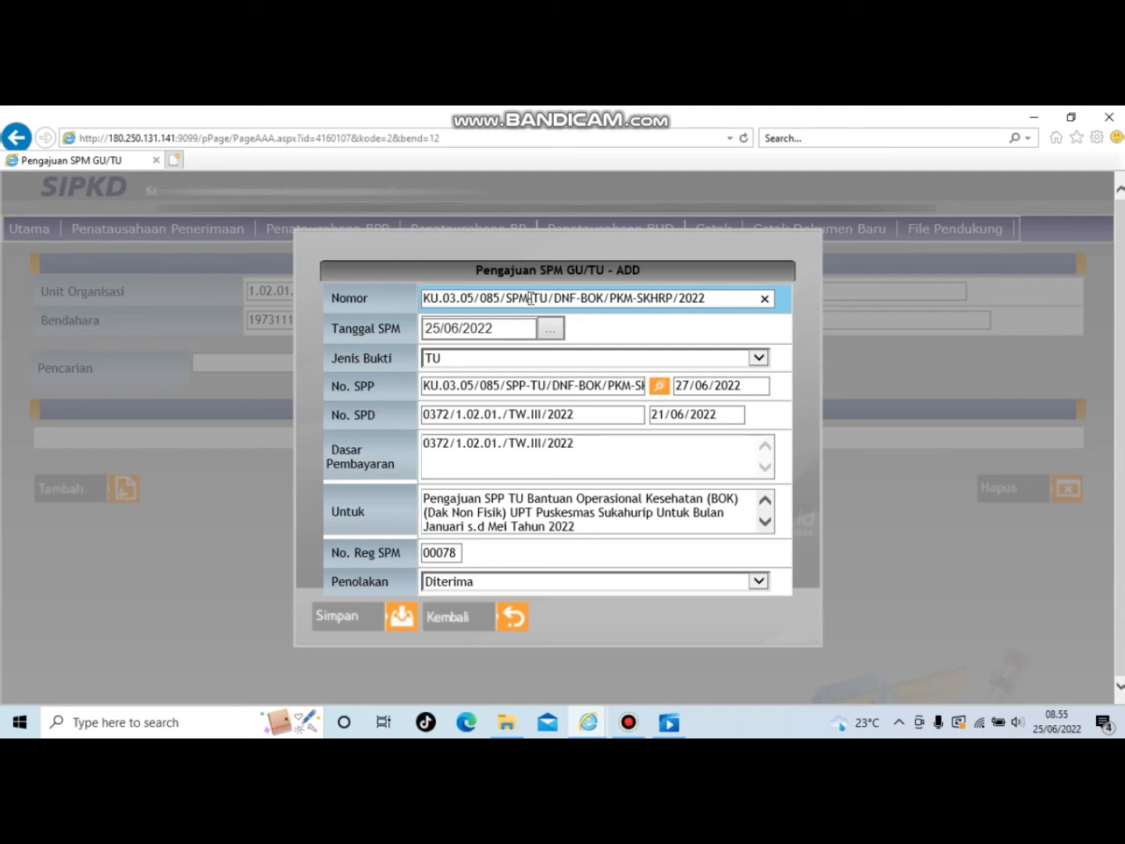
Change SPP to SPM in the Untuk description so that it starts with "Pengajuan SPM TU Bantuan Operasional Kesehatan (BOK)"
click(528, 513)
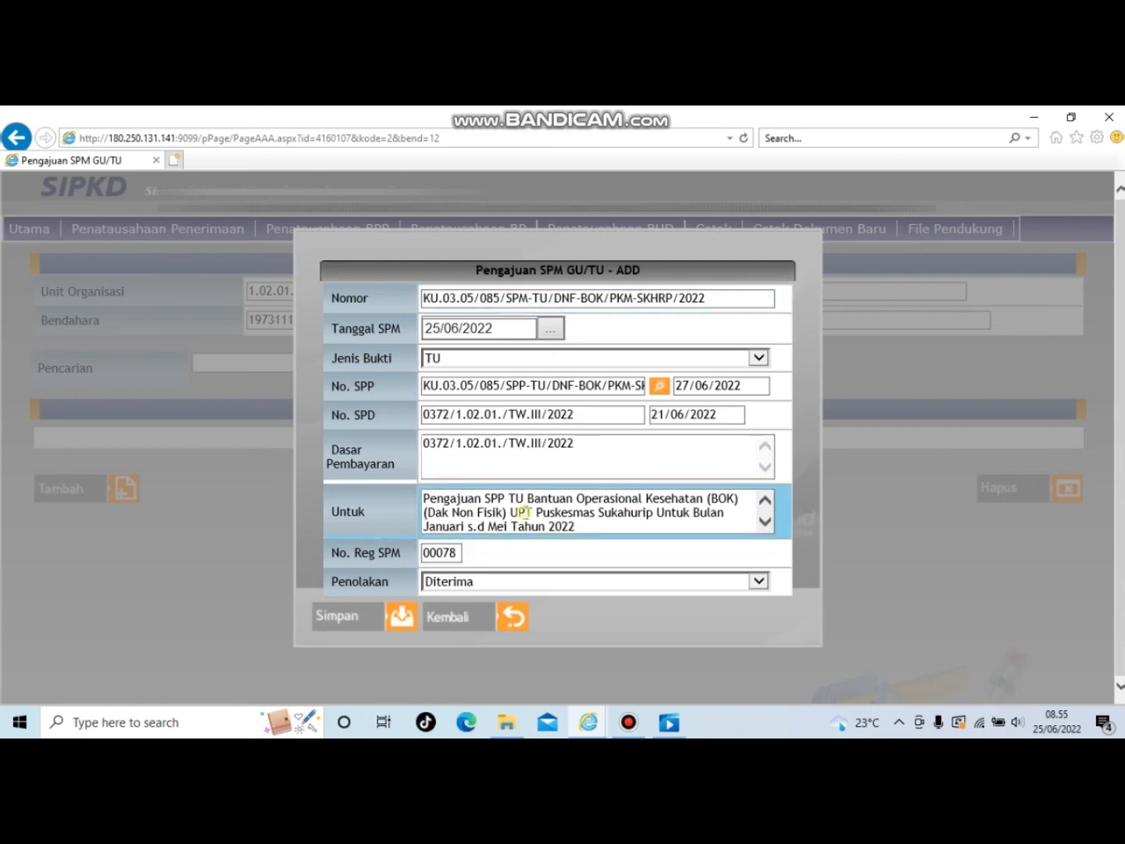
click(505, 499)
key(BackSpace)
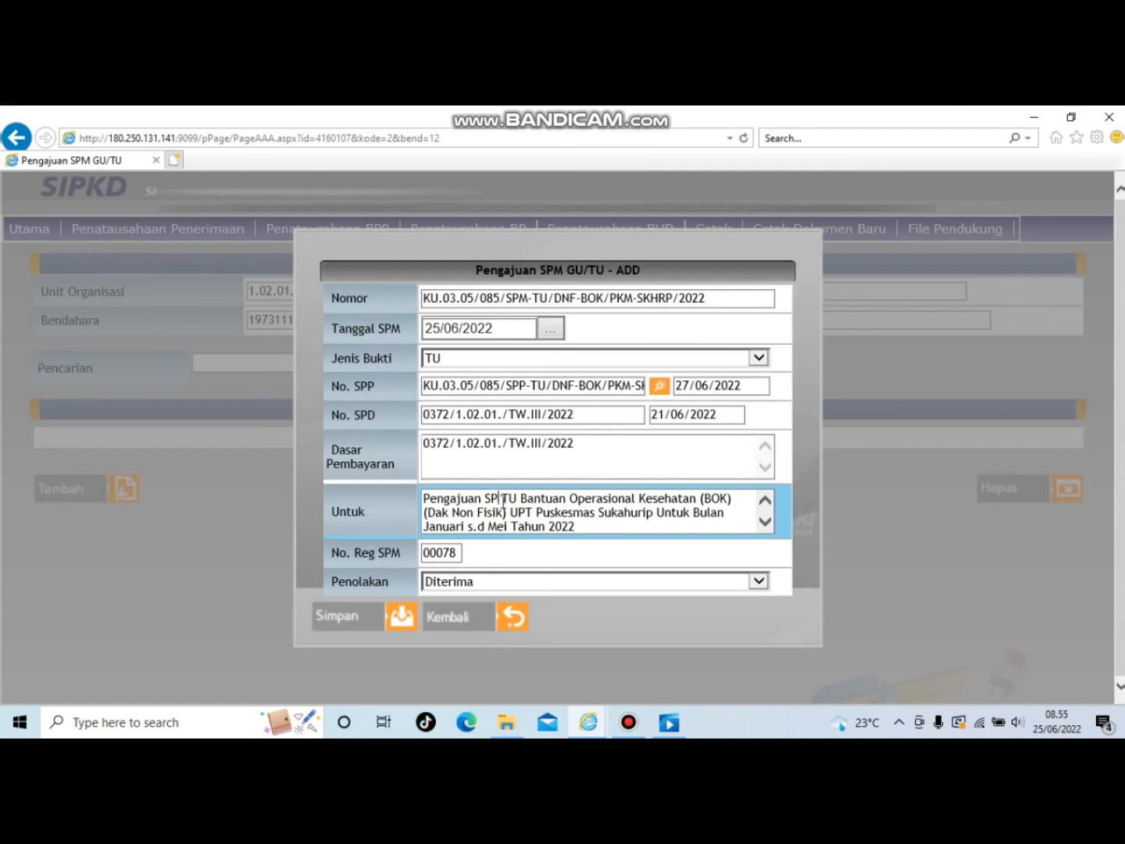
text(M)
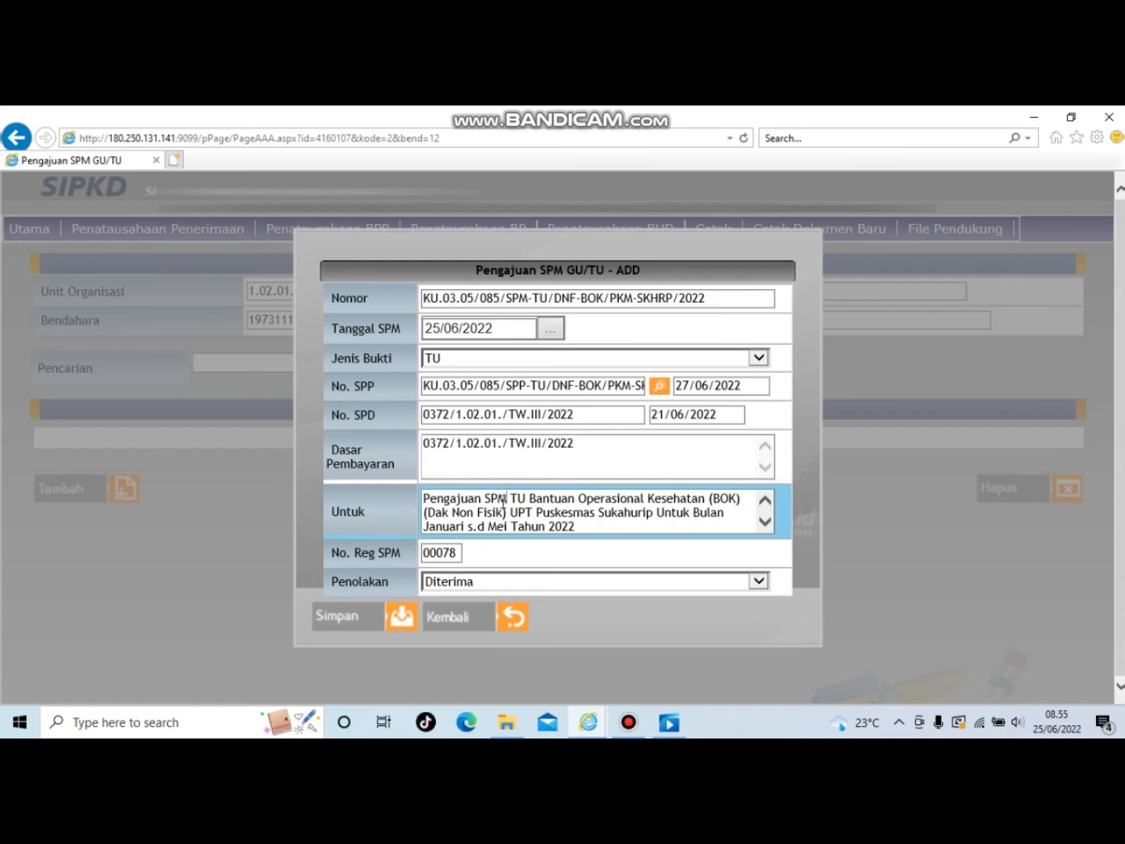
Copy the SPP date, 27/06/2022, into Tanggal SPM and save the new SPM-TU submission
double_click(726, 392)
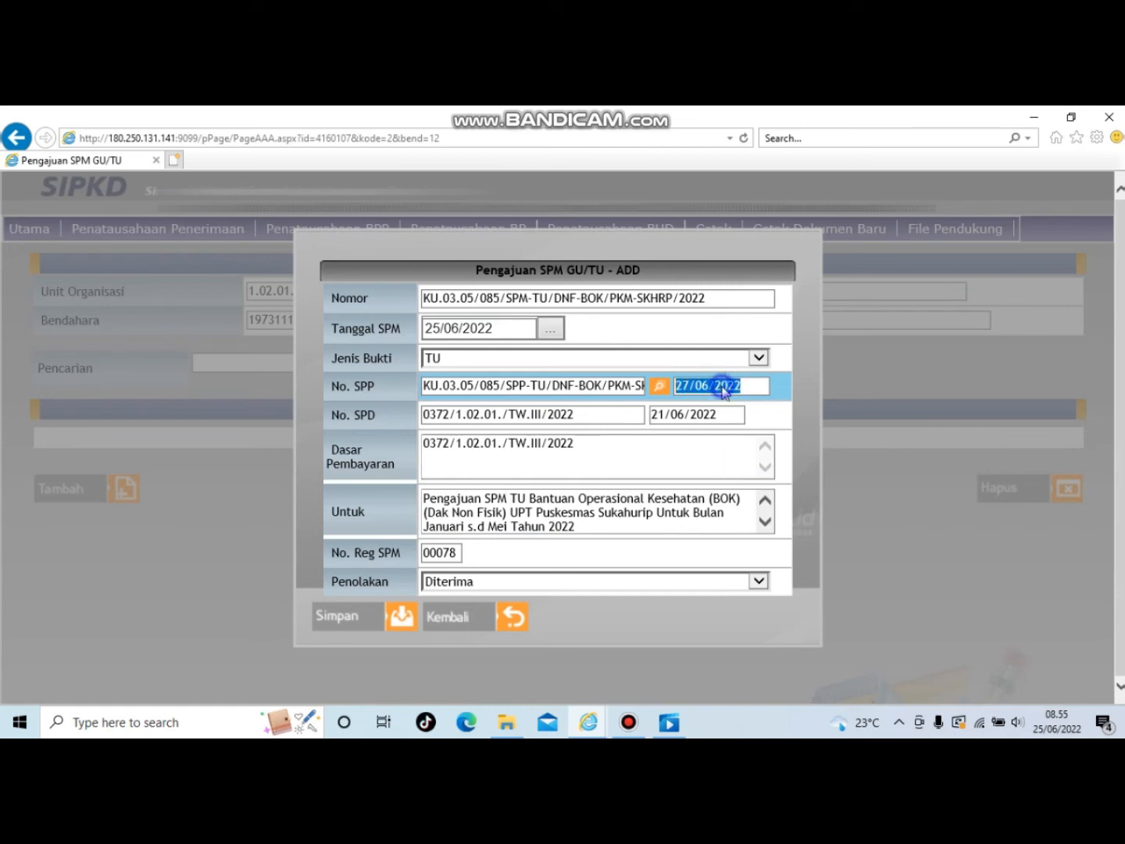
right_click(724, 392)
click(761, 440)
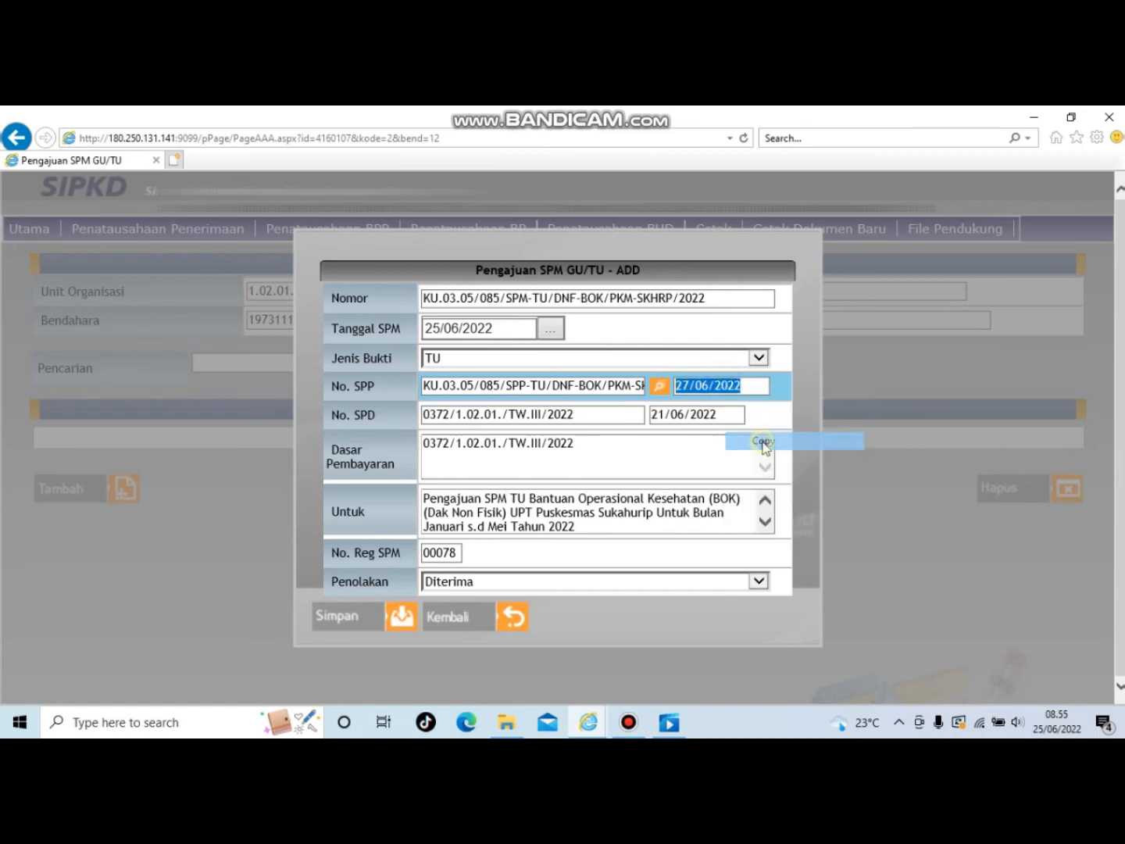
triple_click(495, 327)
right_click(475, 327)
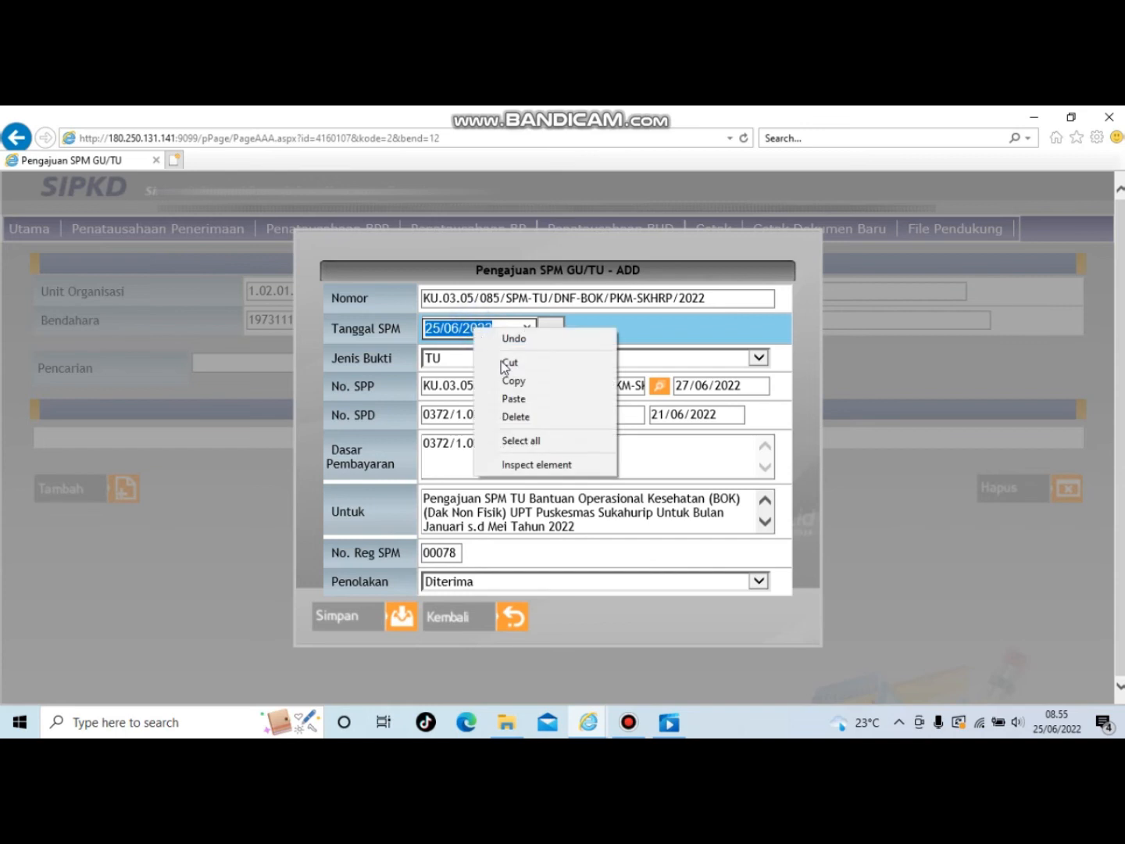
click(516, 398)
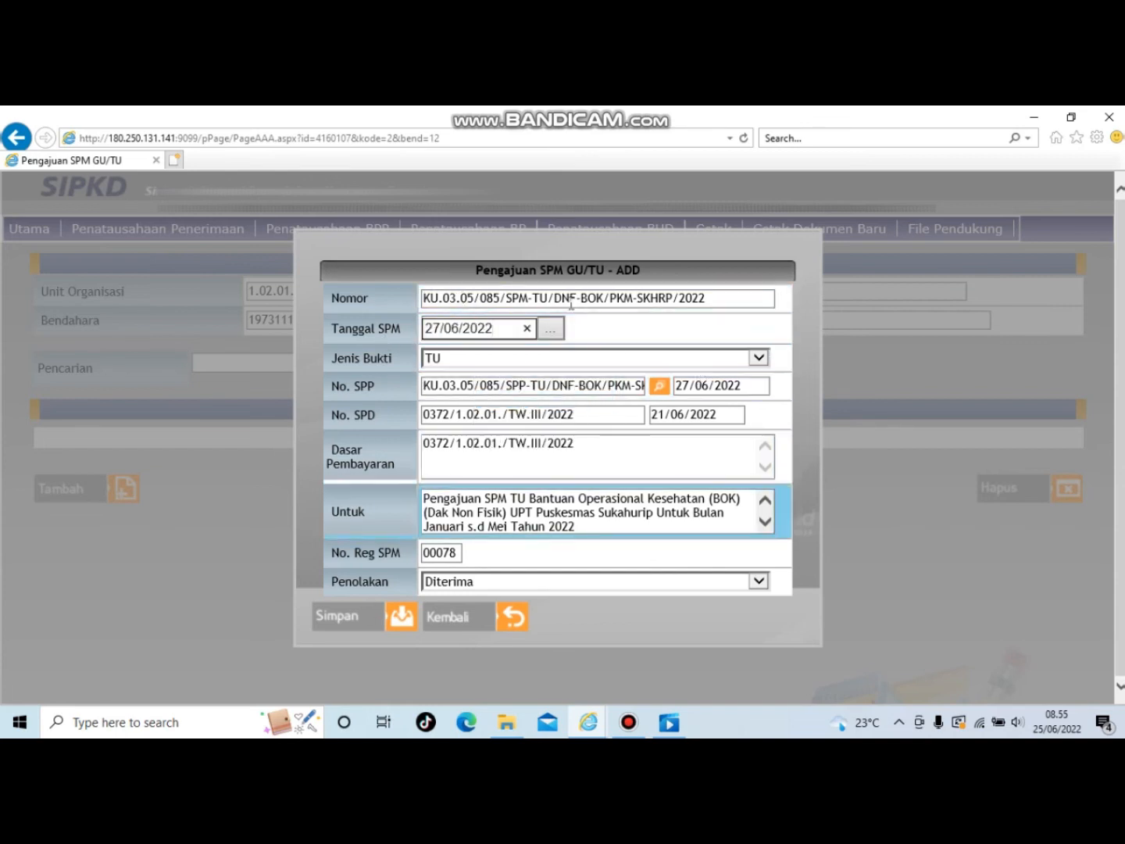
click(358, 626)
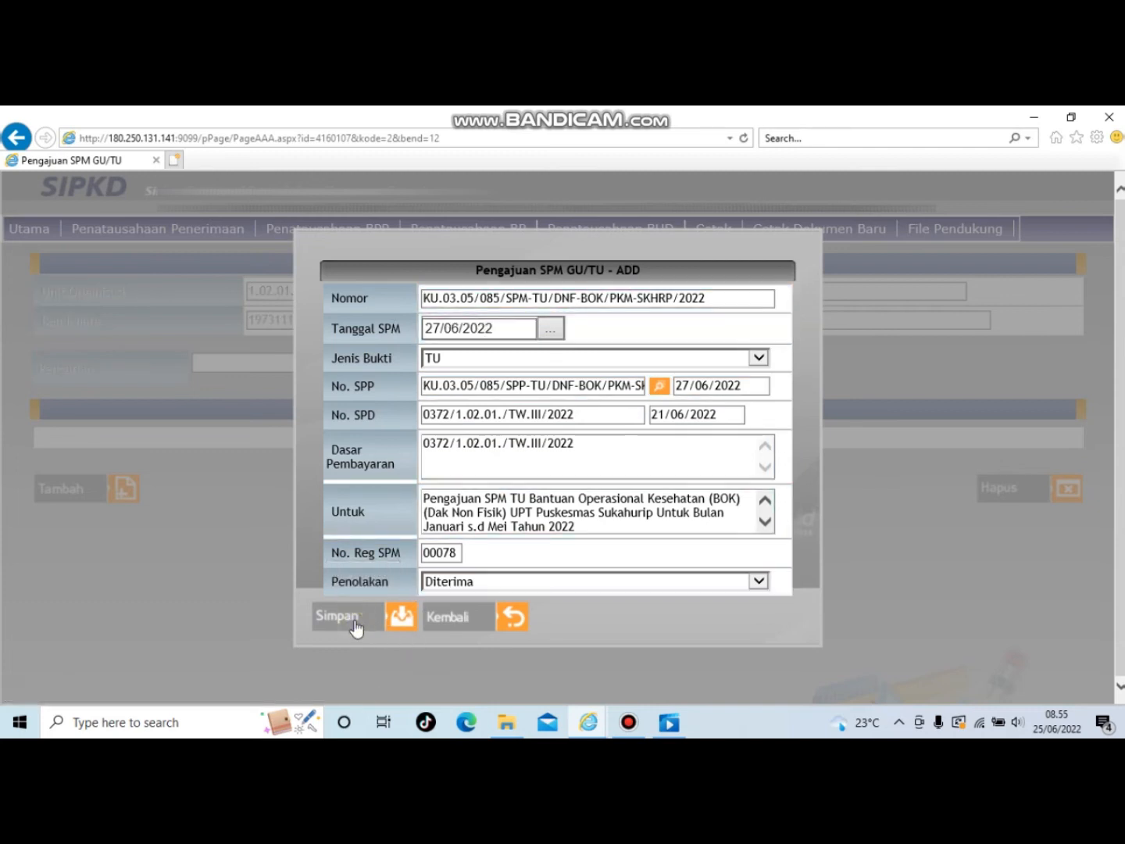
click(353, 622)
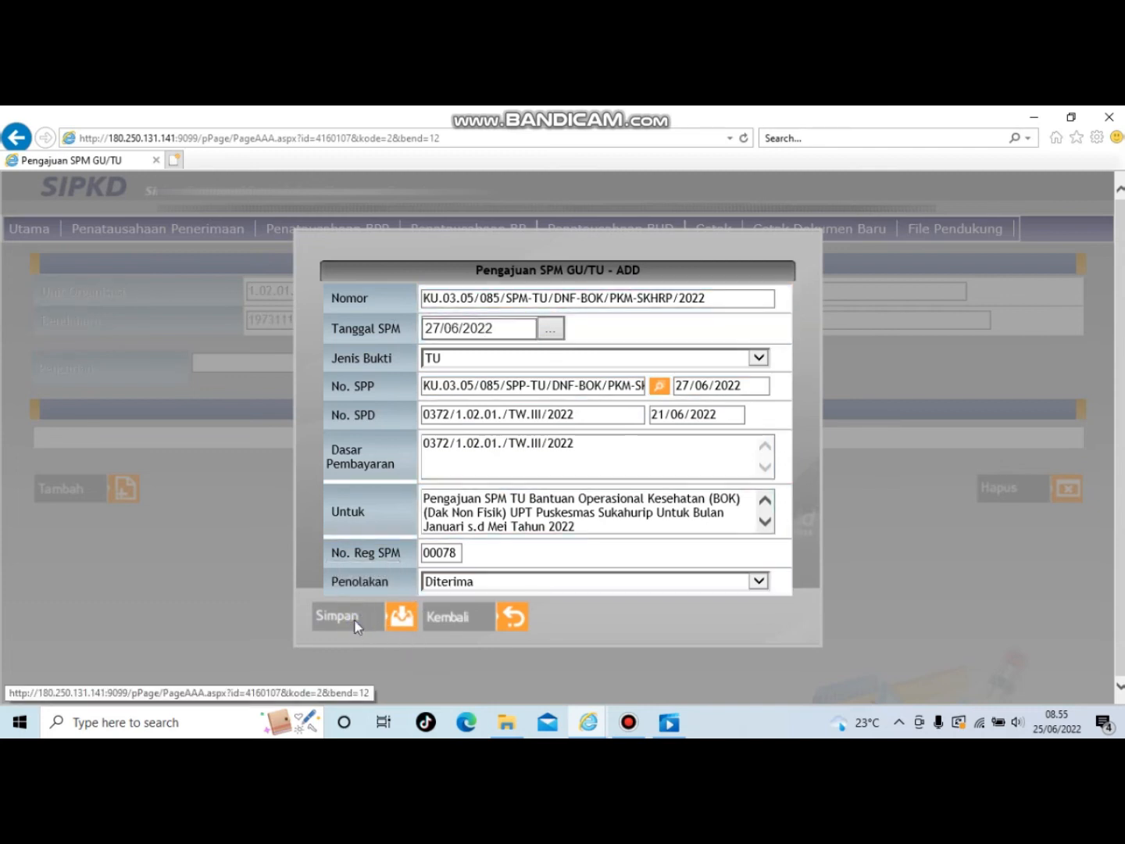
Open the saved SPM-TU submission and review the activity amounts in Rincian SPM TU
click(148, 486)
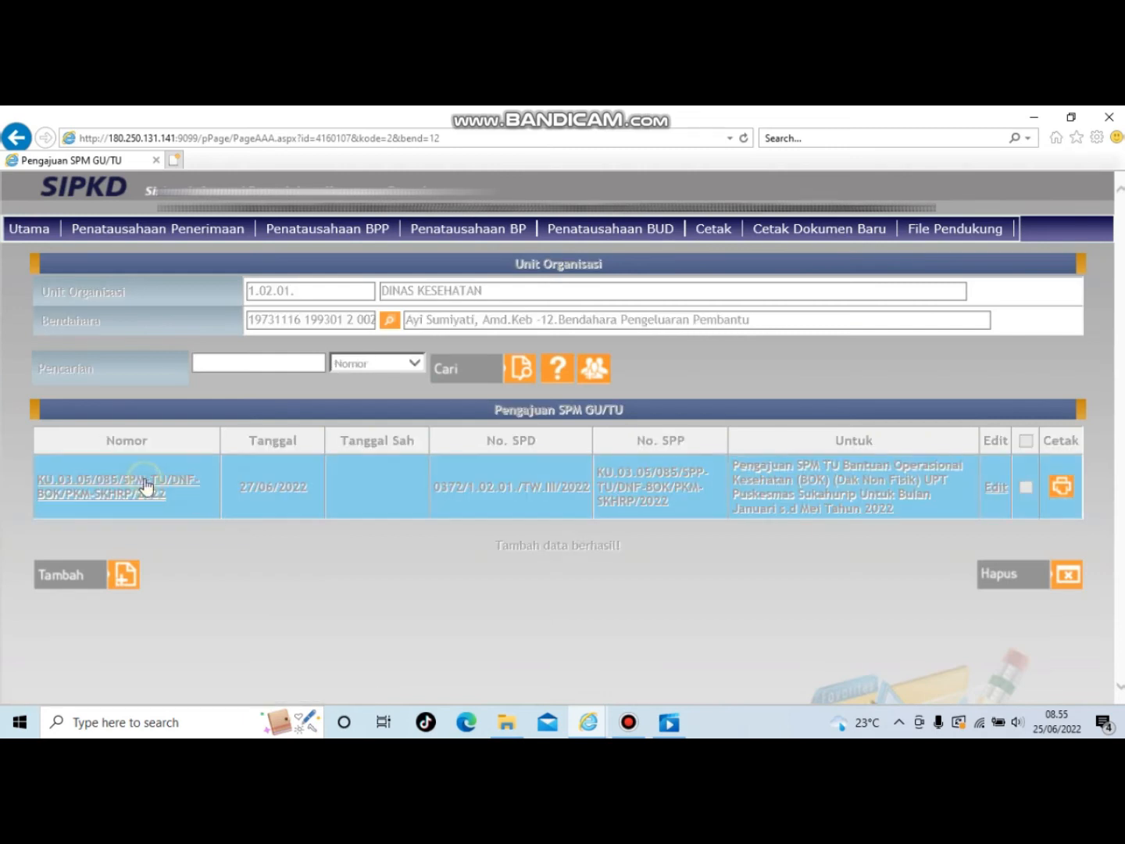
scroll(405, 529, down, 3)
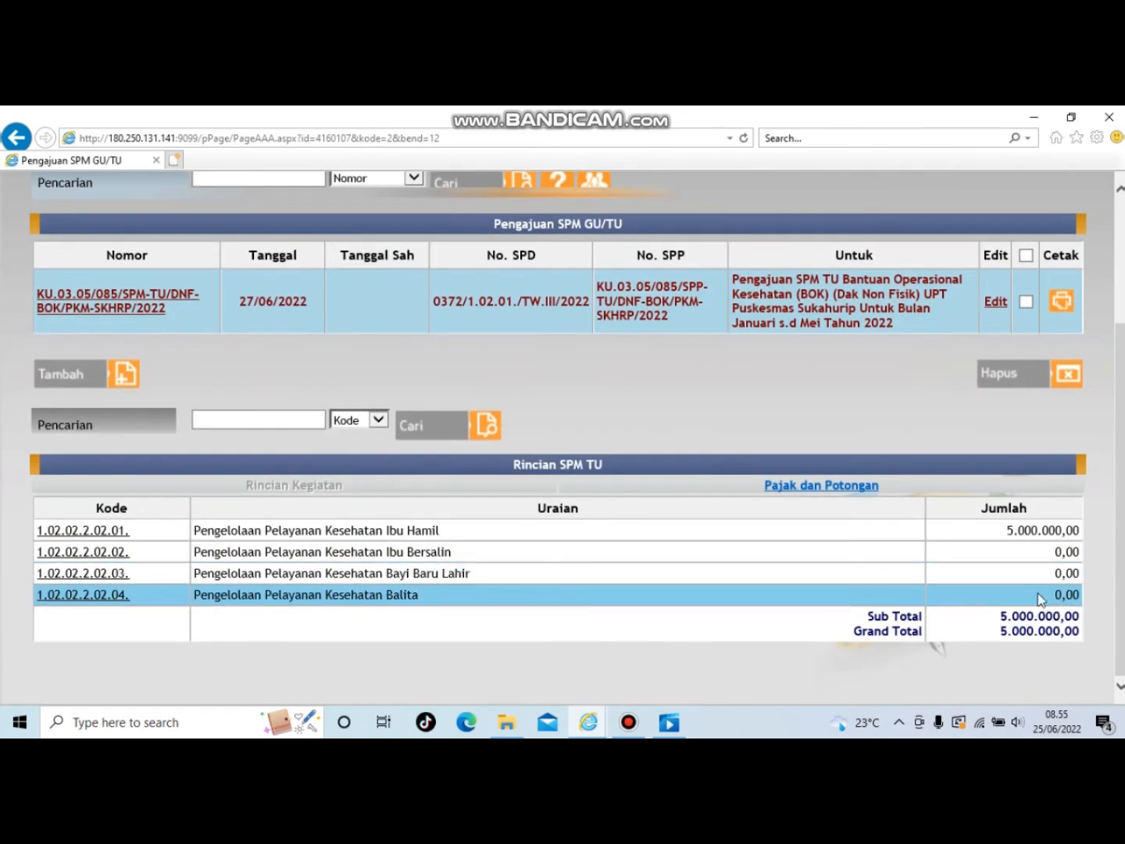
scroll(499, 510, up, 3)
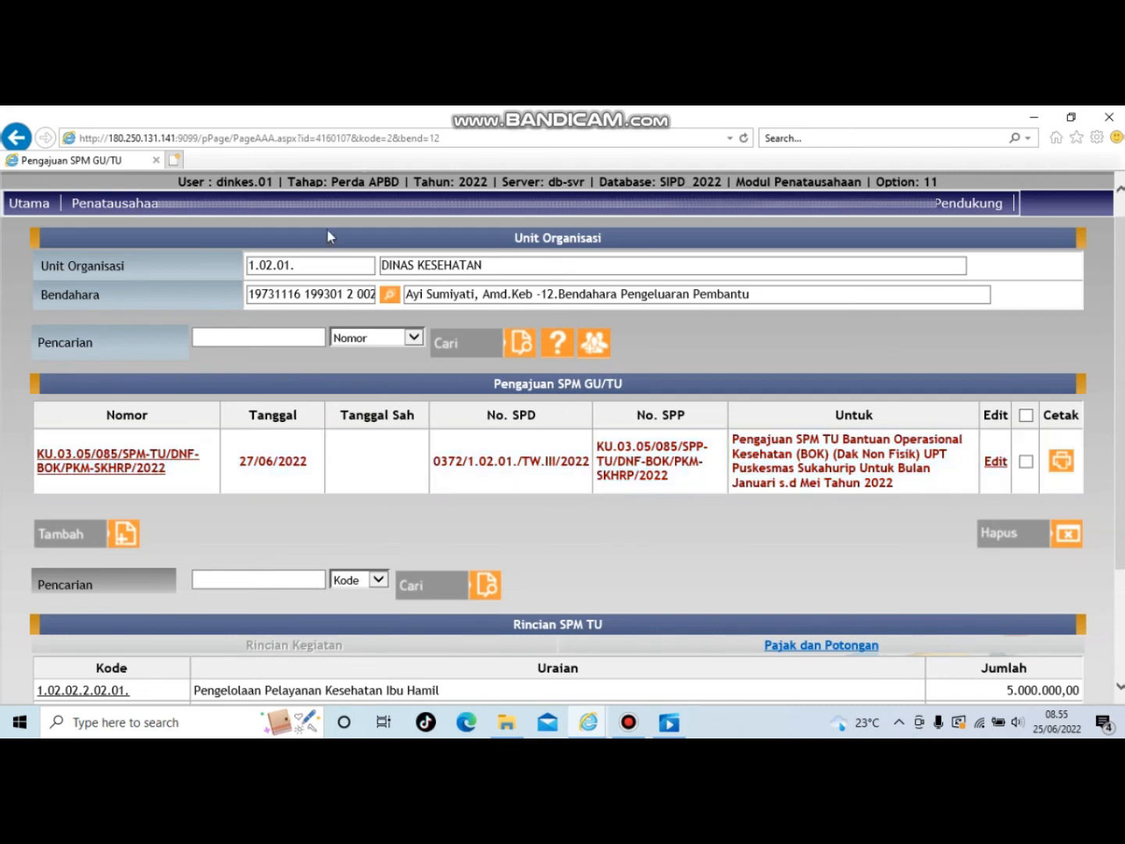
Open the SPM Persetujuan page for Ganti/Tambah Uang Belanja Langsung in Penatausahaan BPP
mouse_move(321, 219)
mouse_move(347, 267)
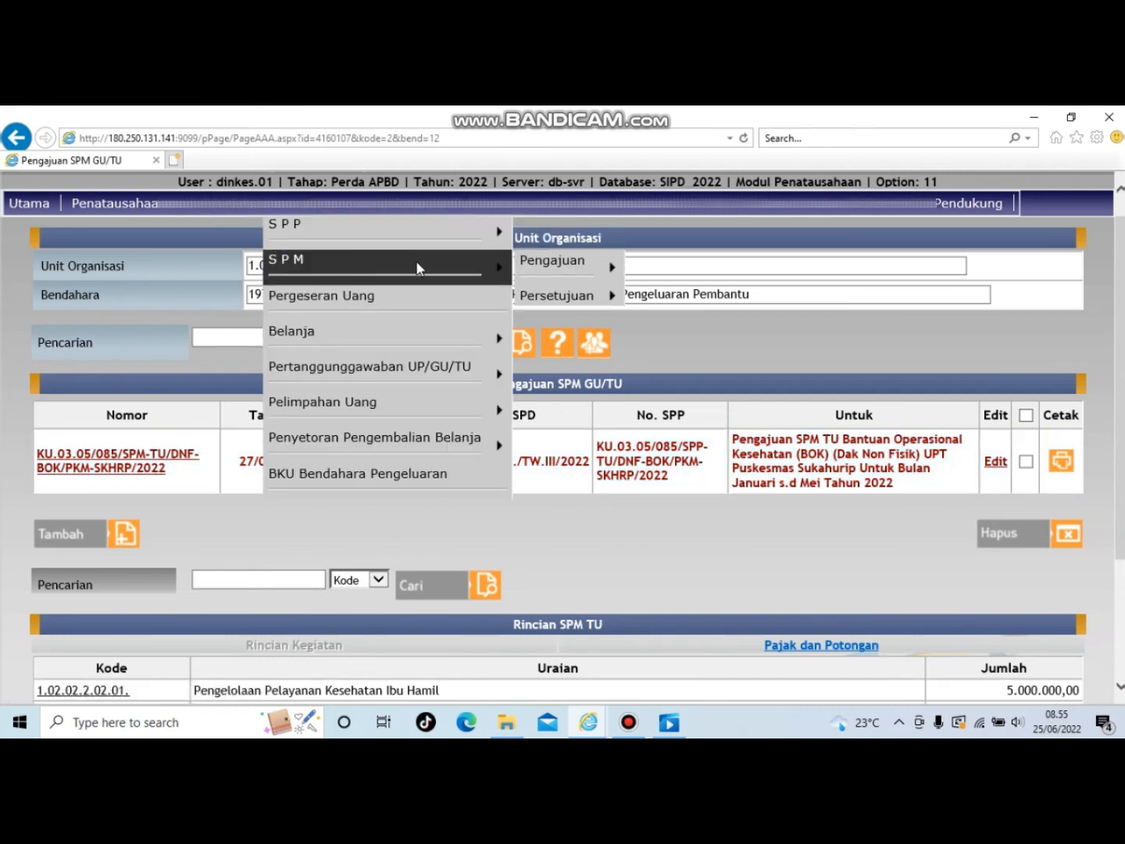
mouse_move(546, 296)
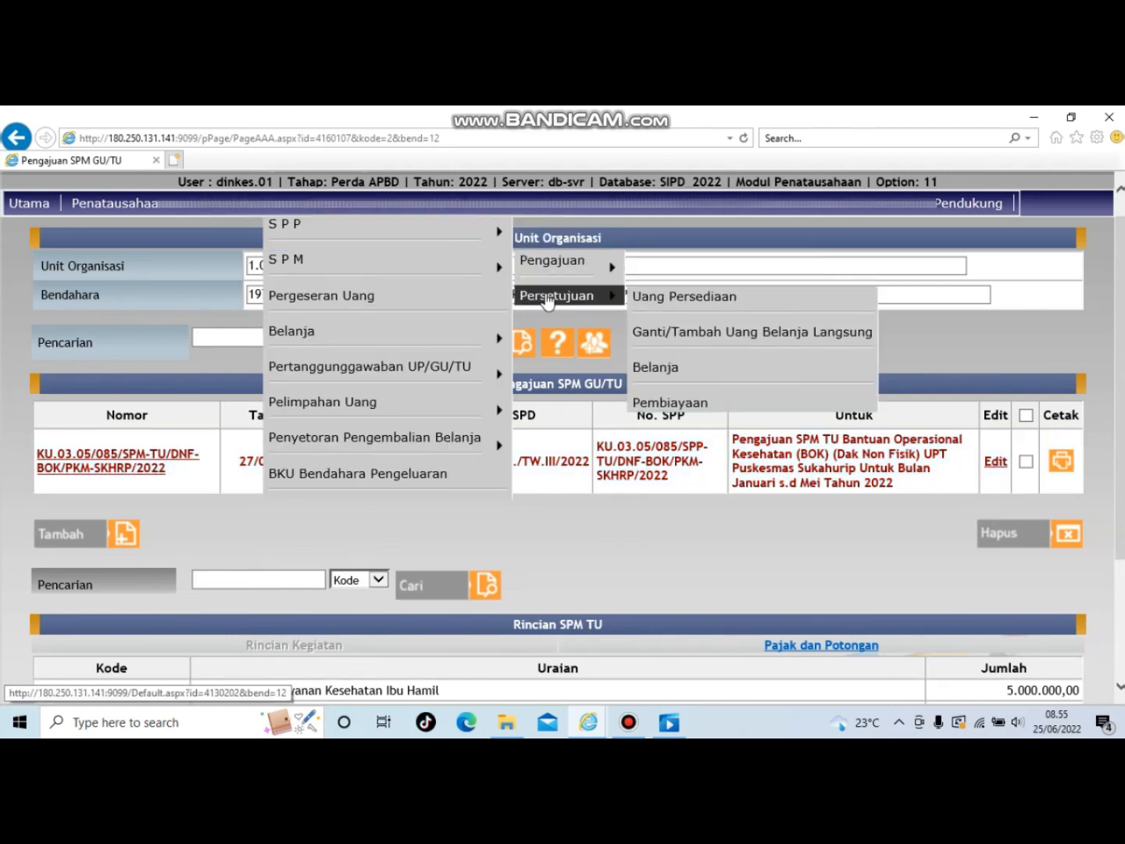
click(670, 332)
Look up the assistant treasurer by first name and select that person as Bendahara for Persetujuan SPM Belanja
click(389, 312)
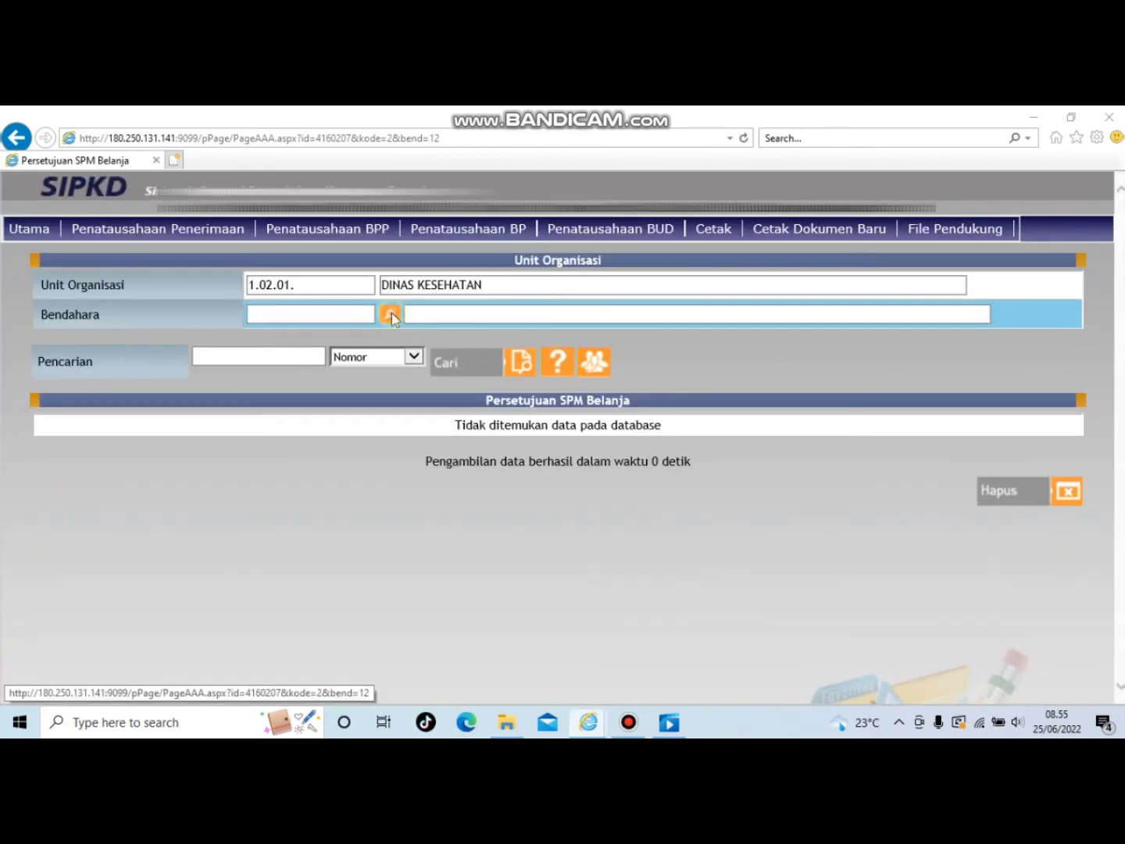
text(AYI)
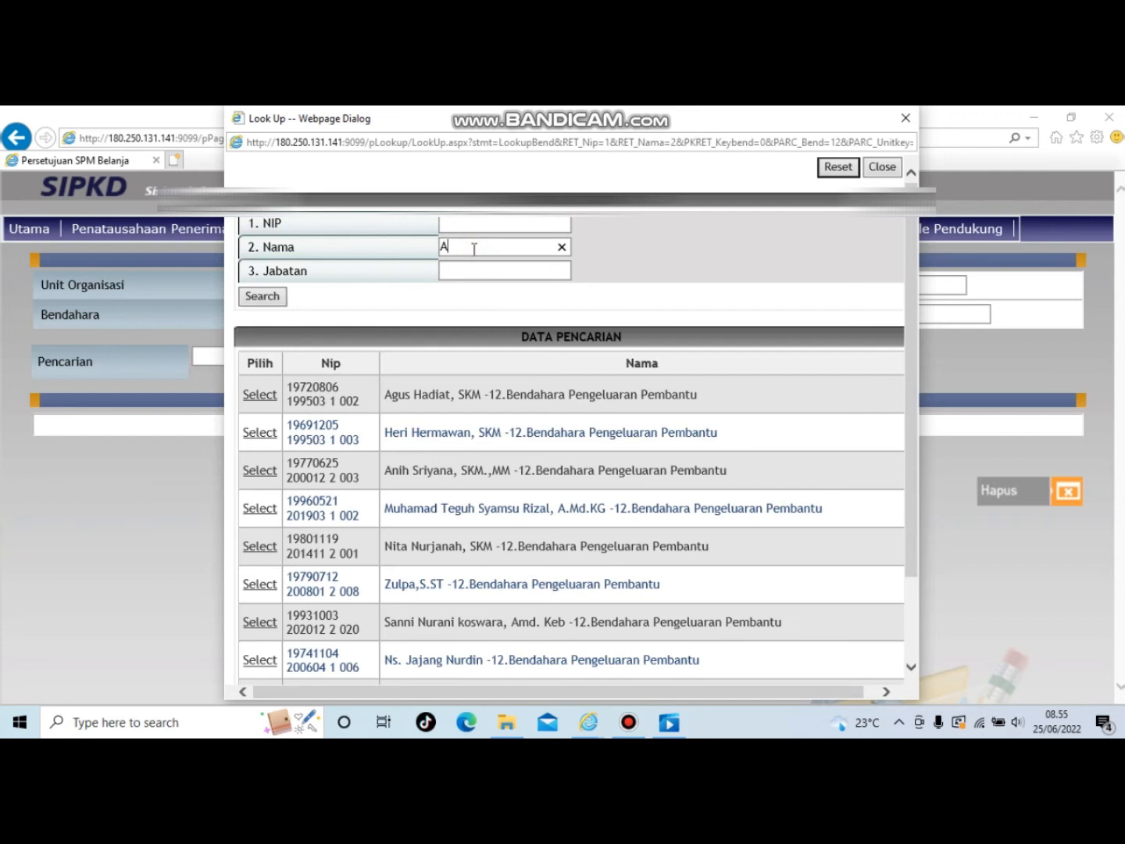
click(272, 299)
click(258, 397)
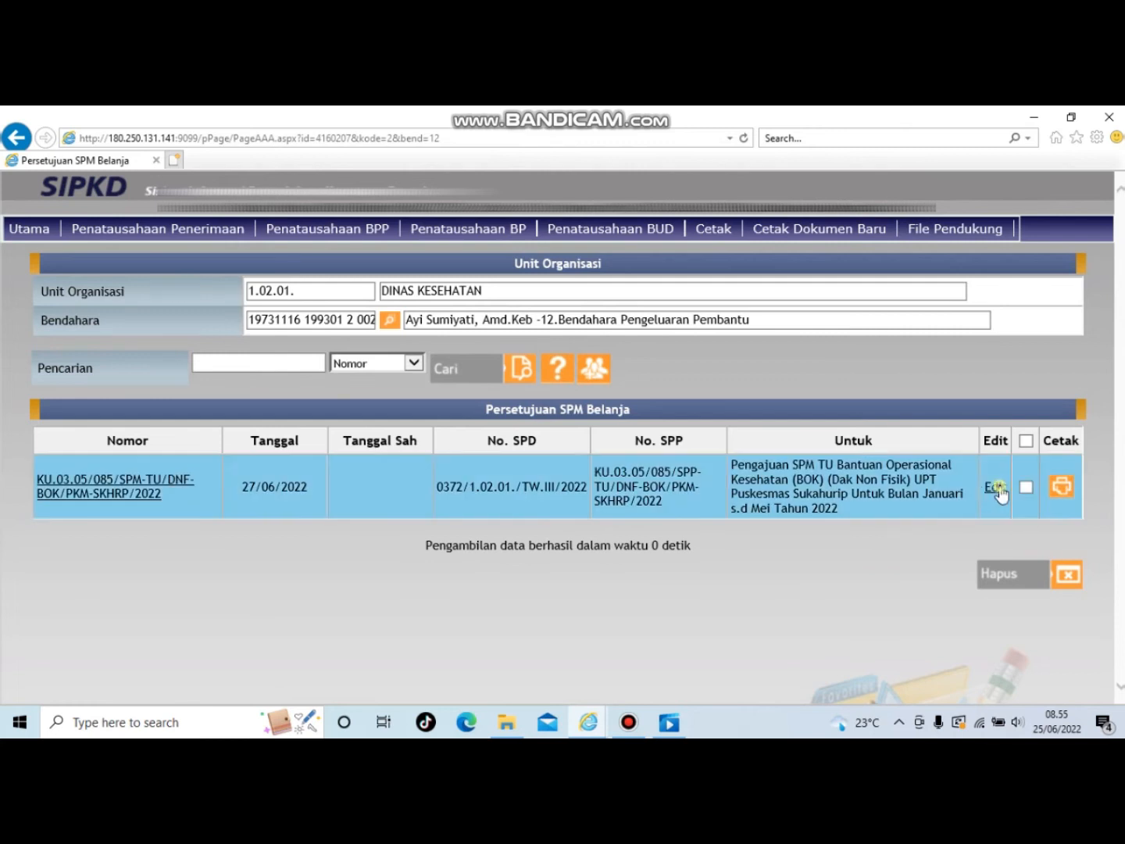
Approve the SPM-TU by copying its Tanggal SPM, 27/06/2022, into Tanggal Sah, keeping Penolakan at Diterima, and save the record
click(997, 488)
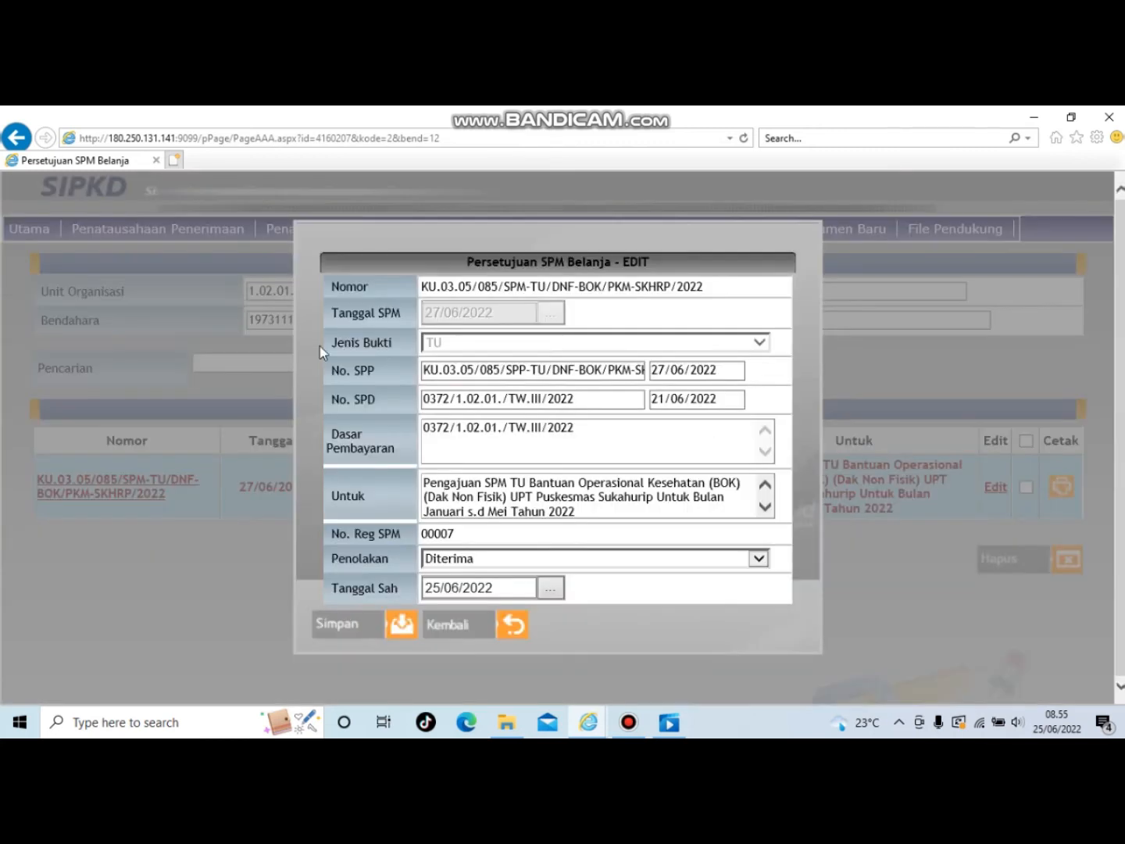
double_click(491, 313)
right_click(475, 314)
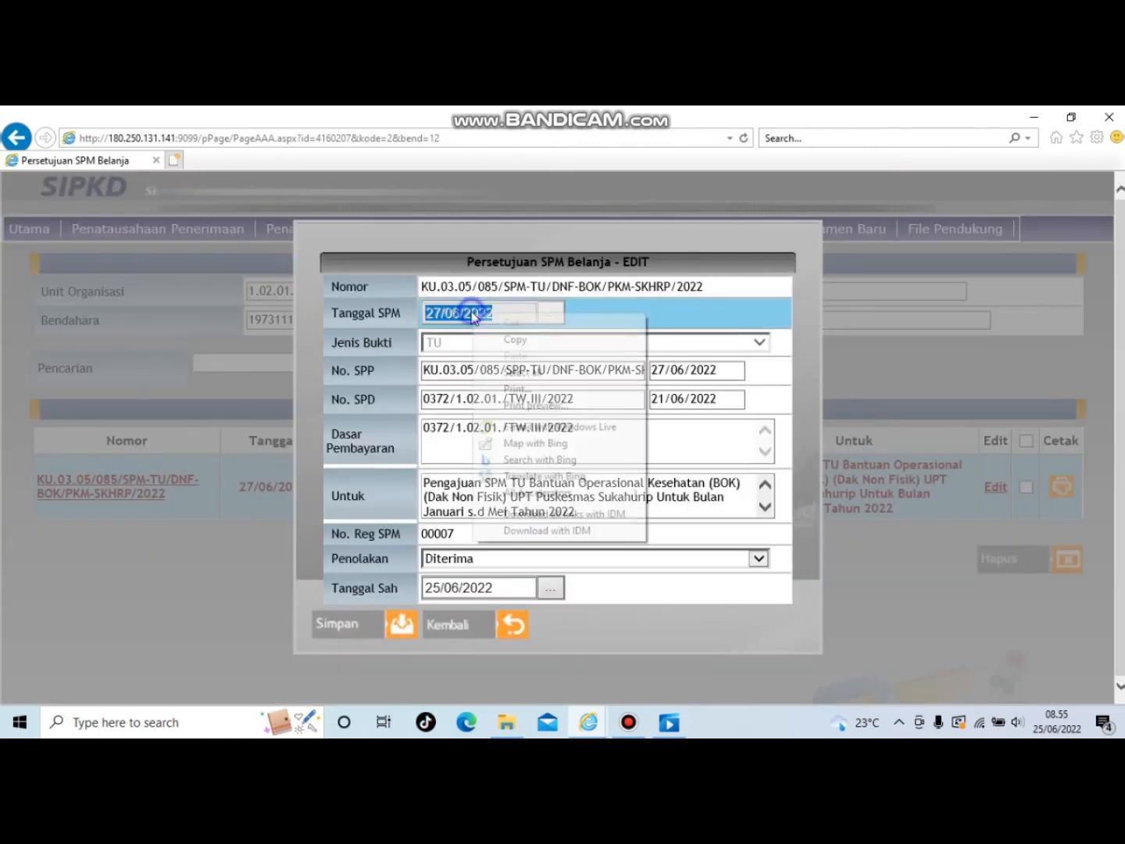
click(509, 349)
double_click(492, 589)
triple_click(494, 591)
right_click(478, 589)
click(530, 508)
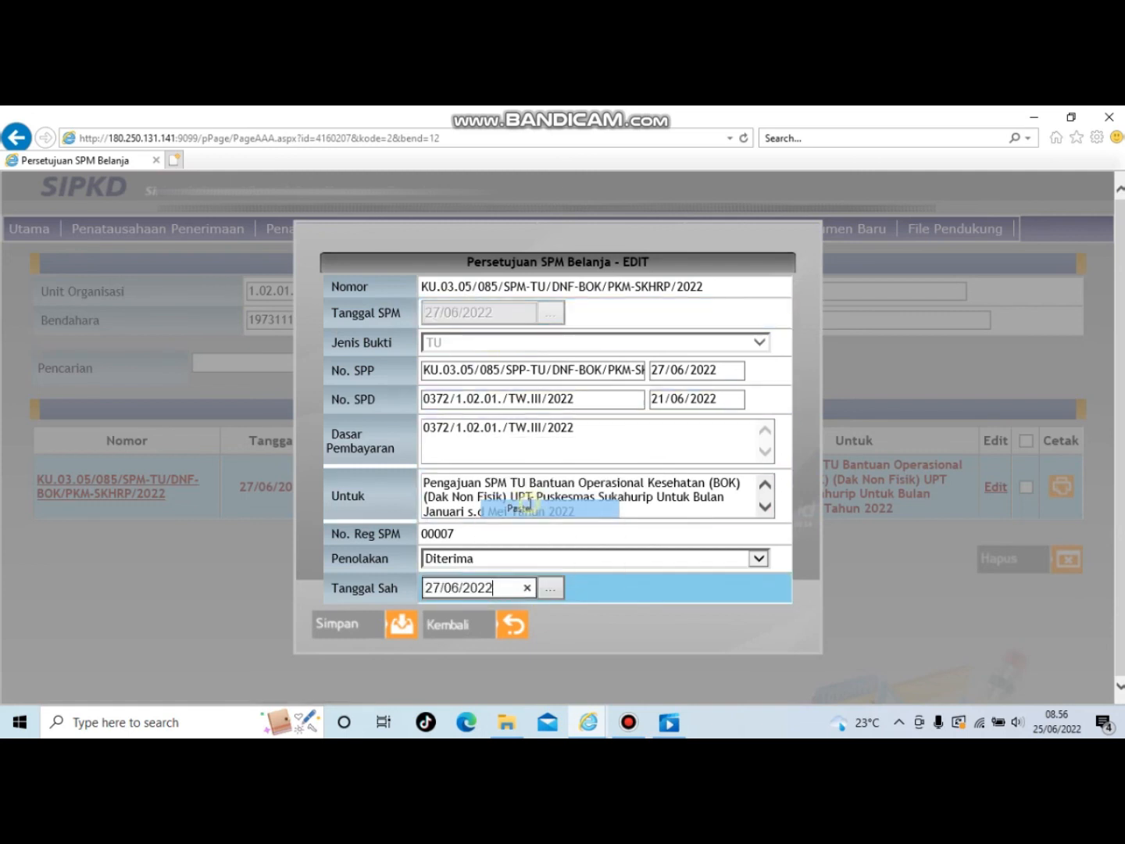
click(360, 629)
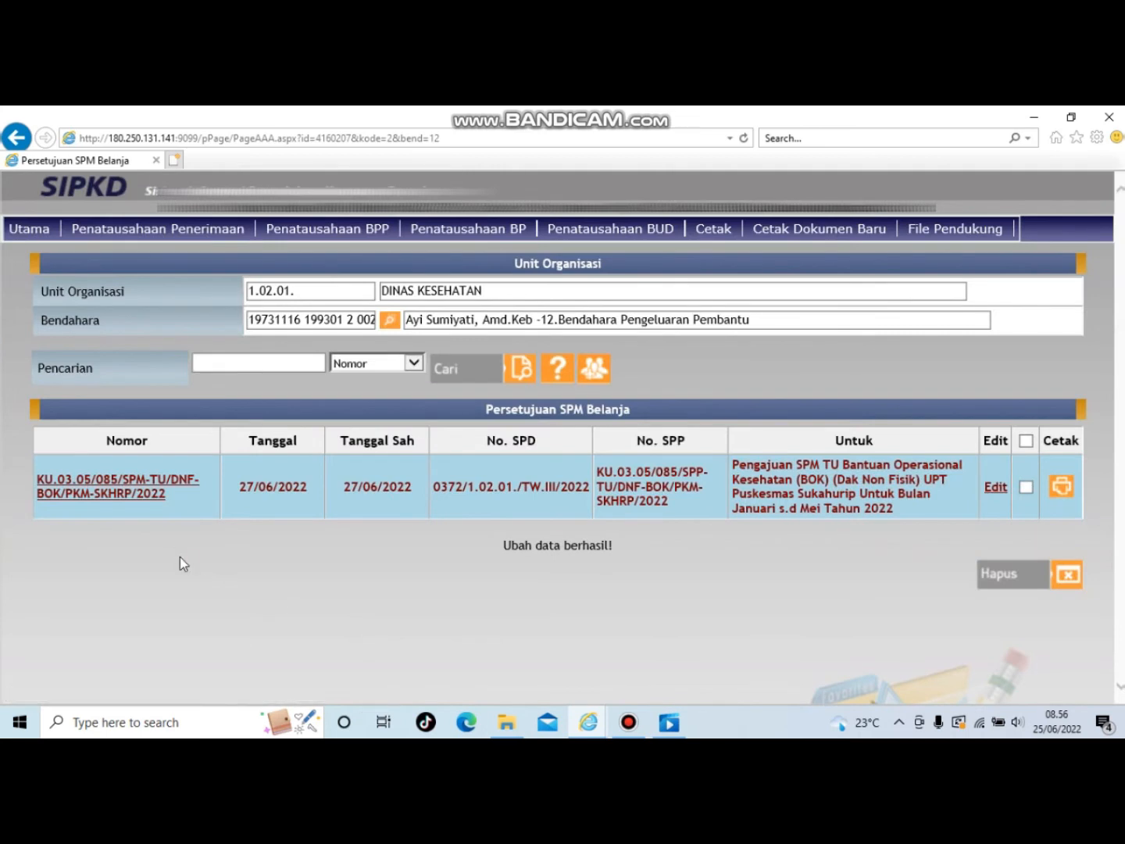
Open the approved SPM-TU record and check its activity amounts in Rincian SPM TU
click(133, 489)
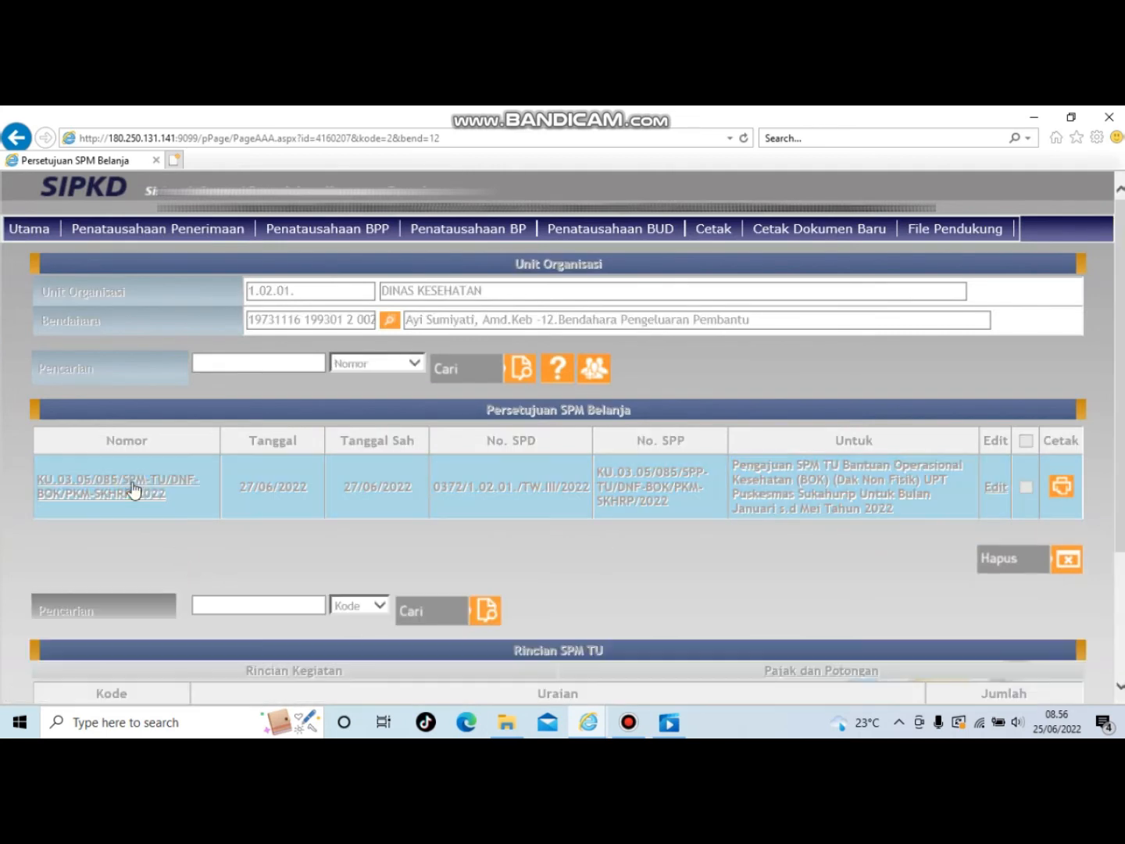
scroll(389, 535, down, 2)
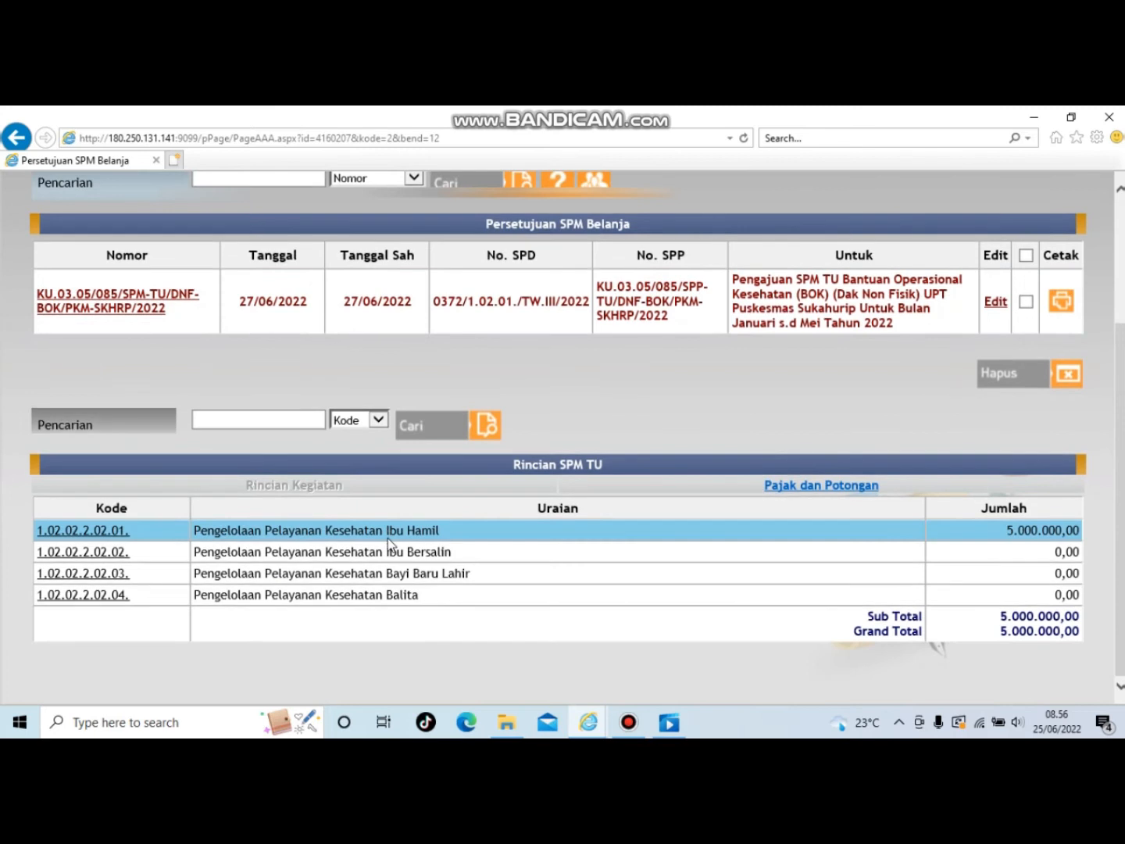
scroll(389, 544, up, 2)
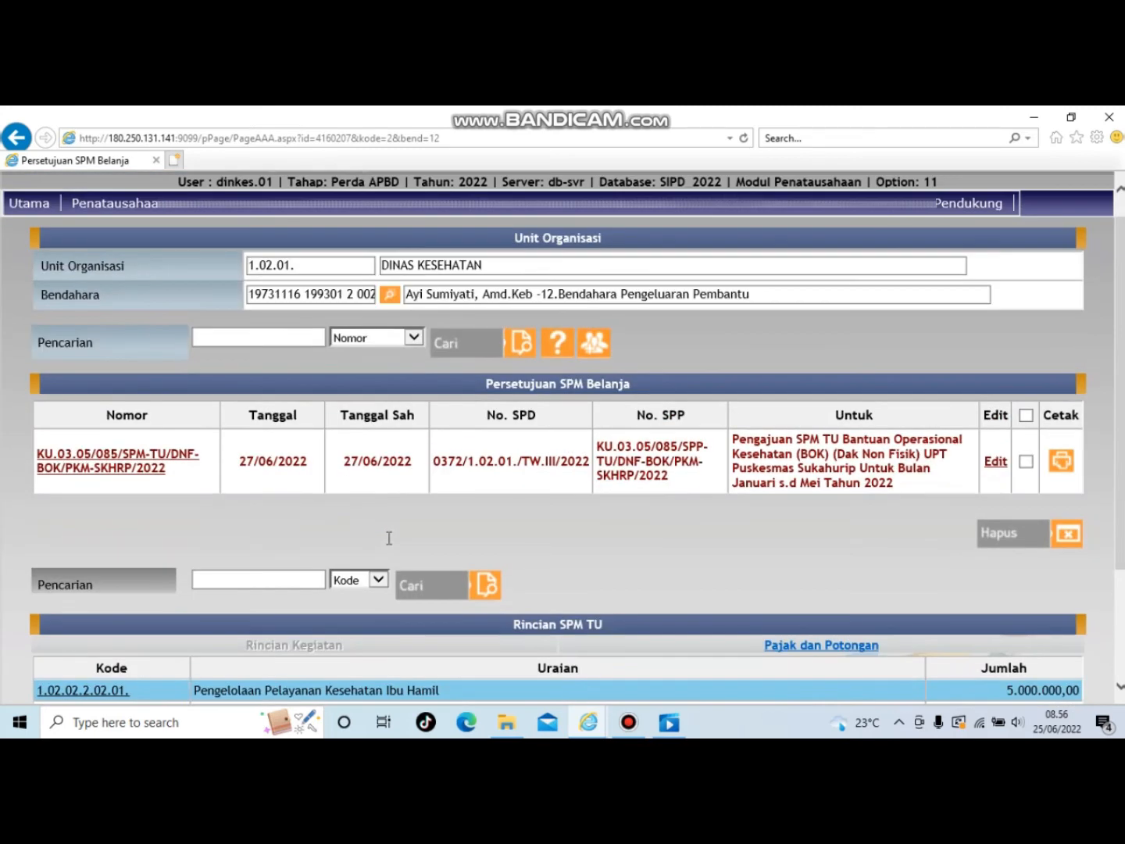
mouse_move(356, 221)
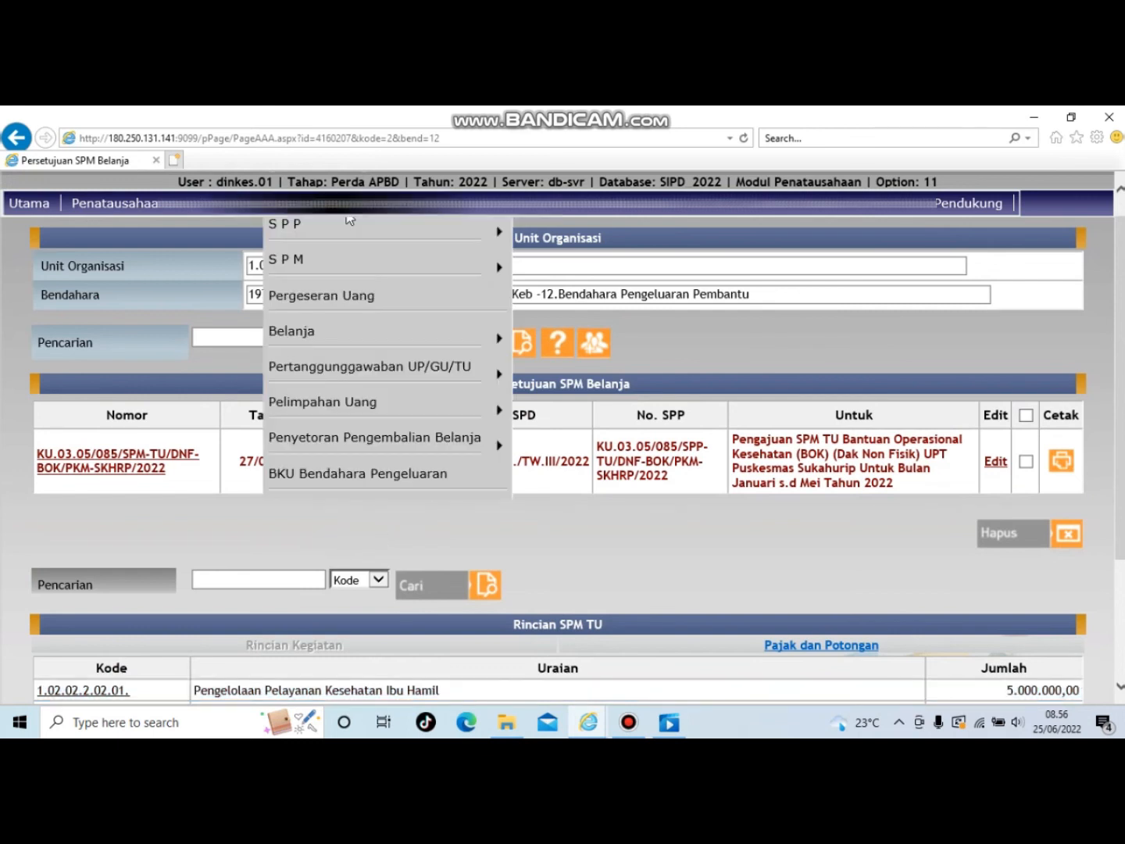
Open the SPP Rincian/Ringkasan/Surat Pengantar report form and set its Jenis Rekening to Belanja
mouse_move(704, 221)
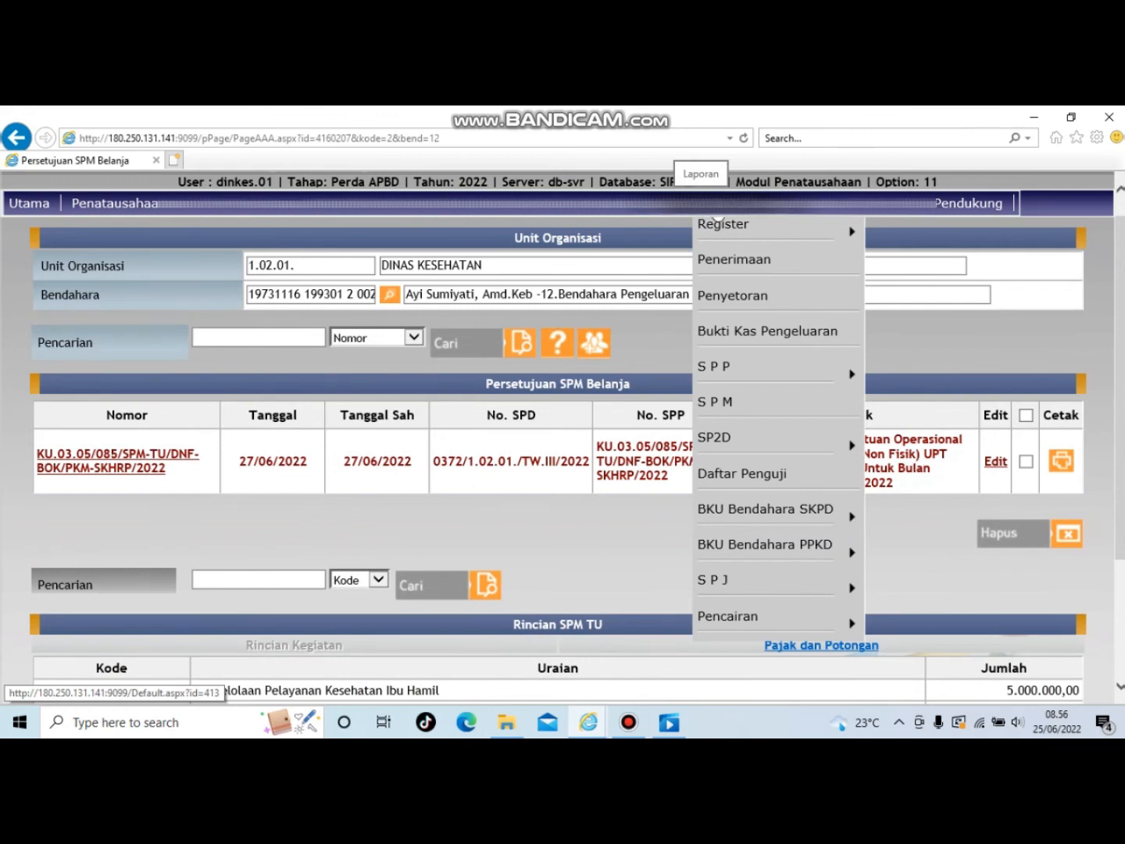
mouse_move(744, 372)
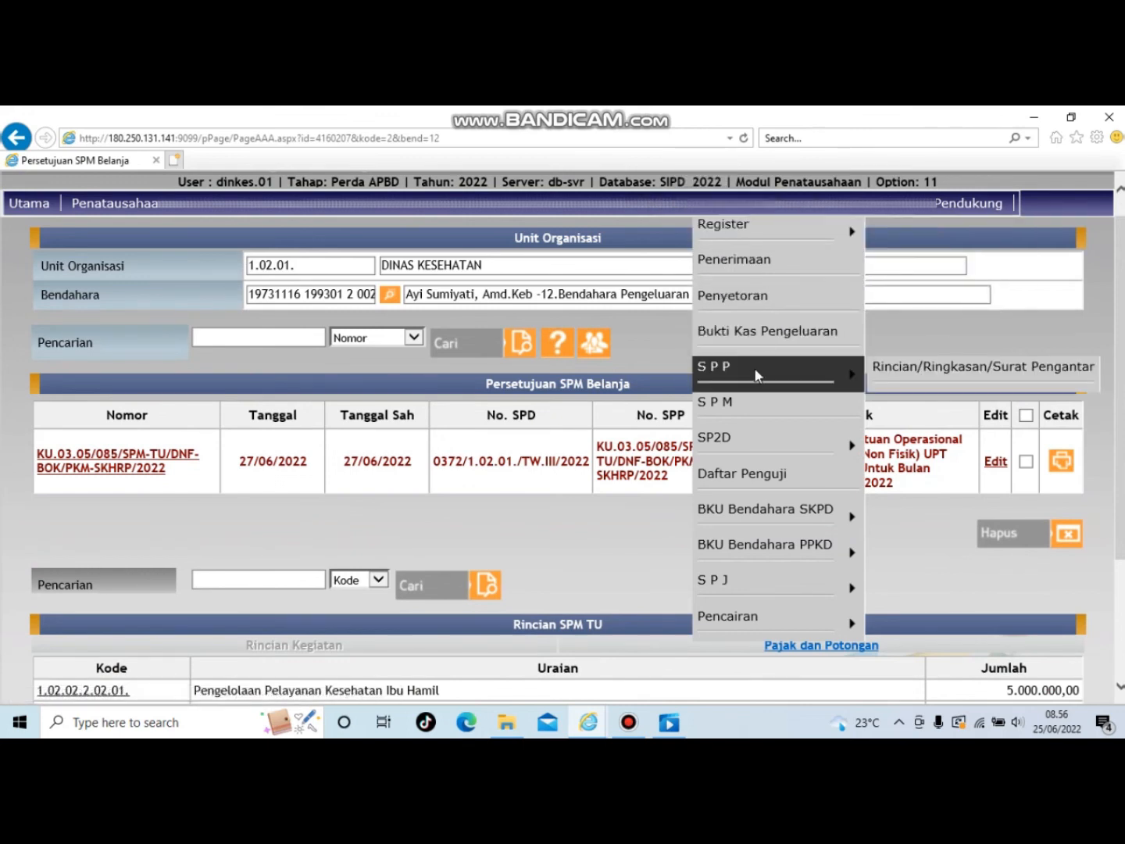
mouse_move(739, 223)
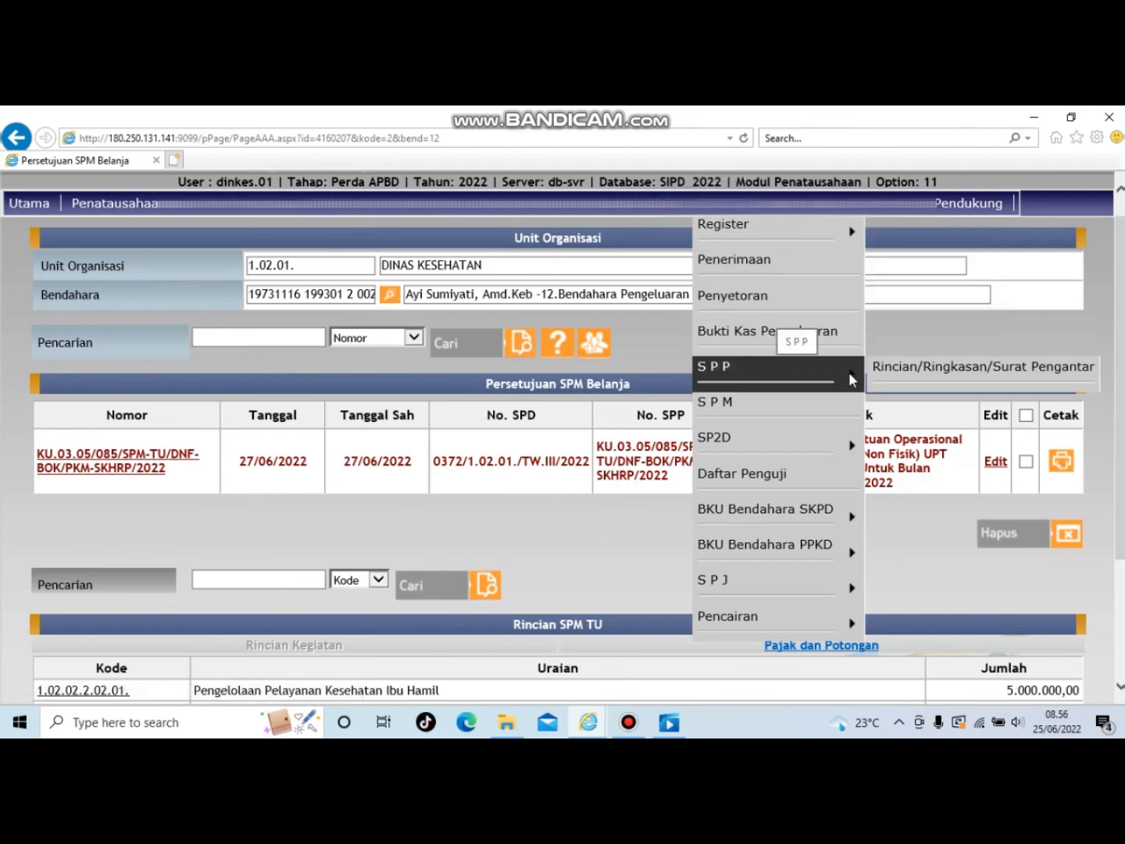
click(925, 367)
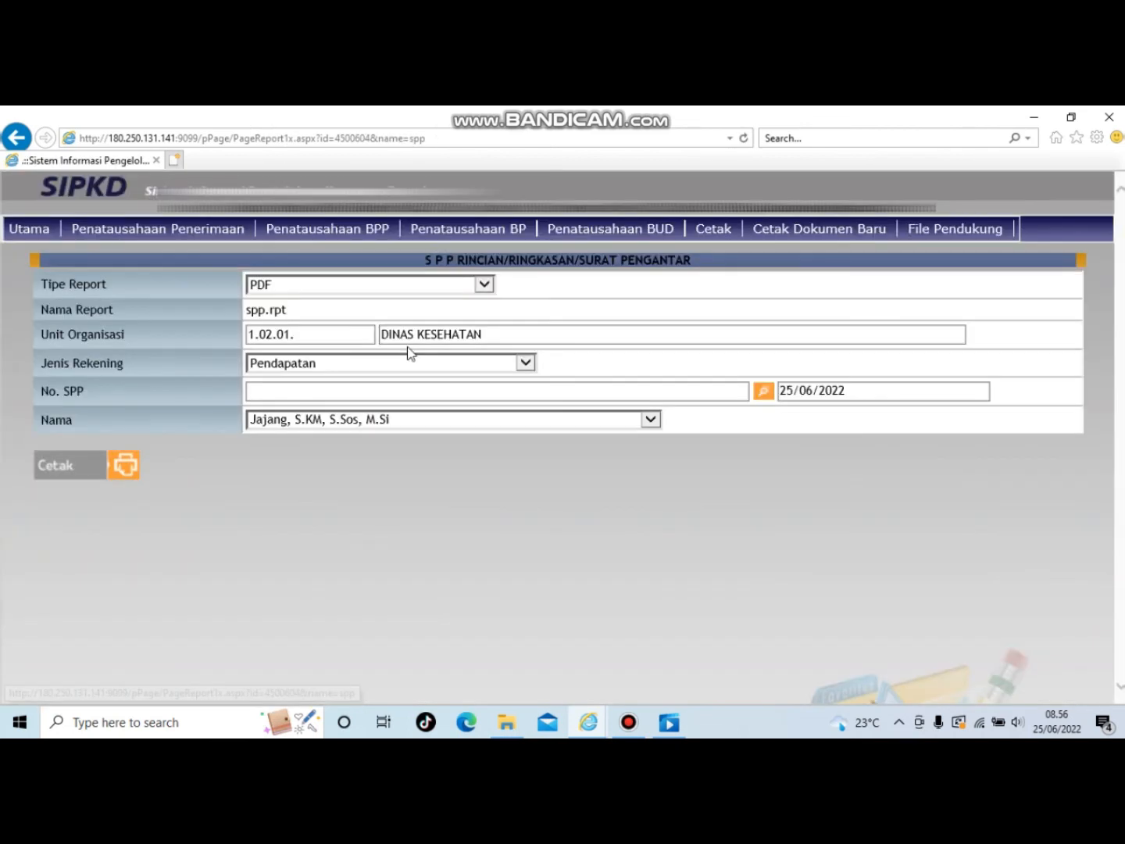
click(450, 366)
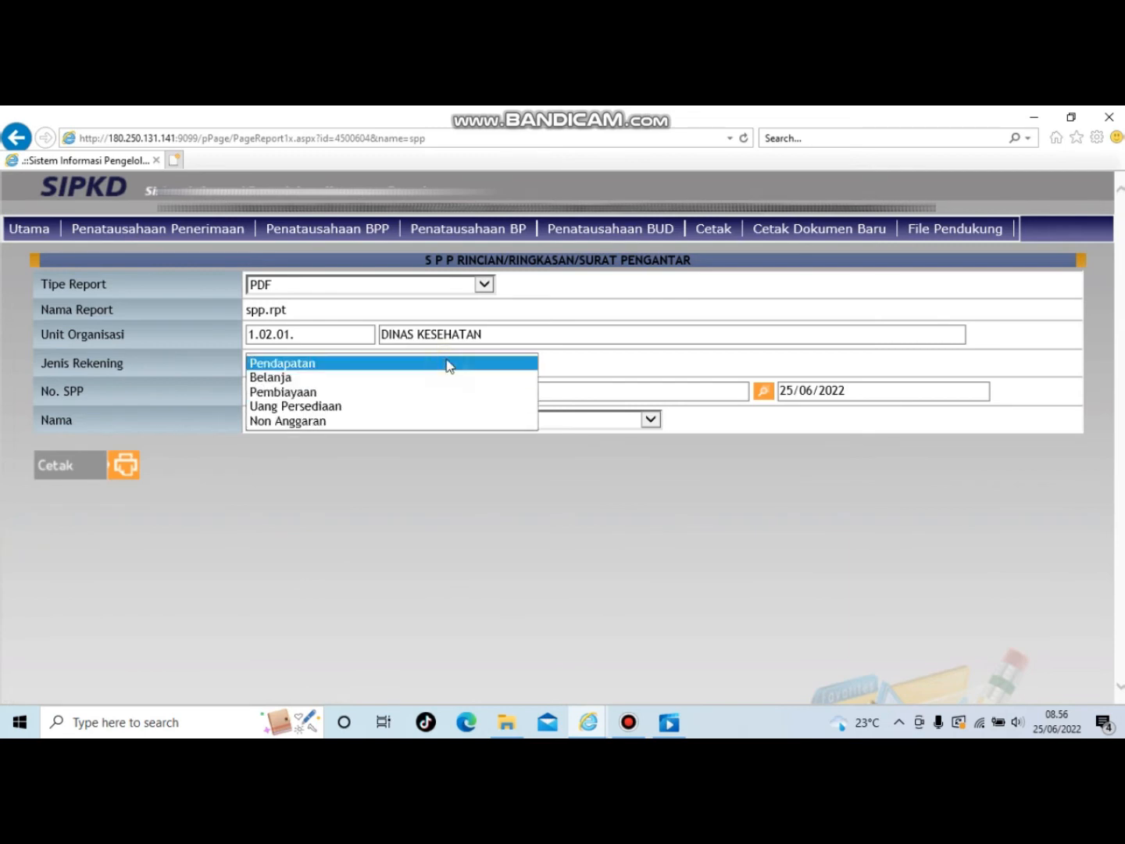
click(288, 378)
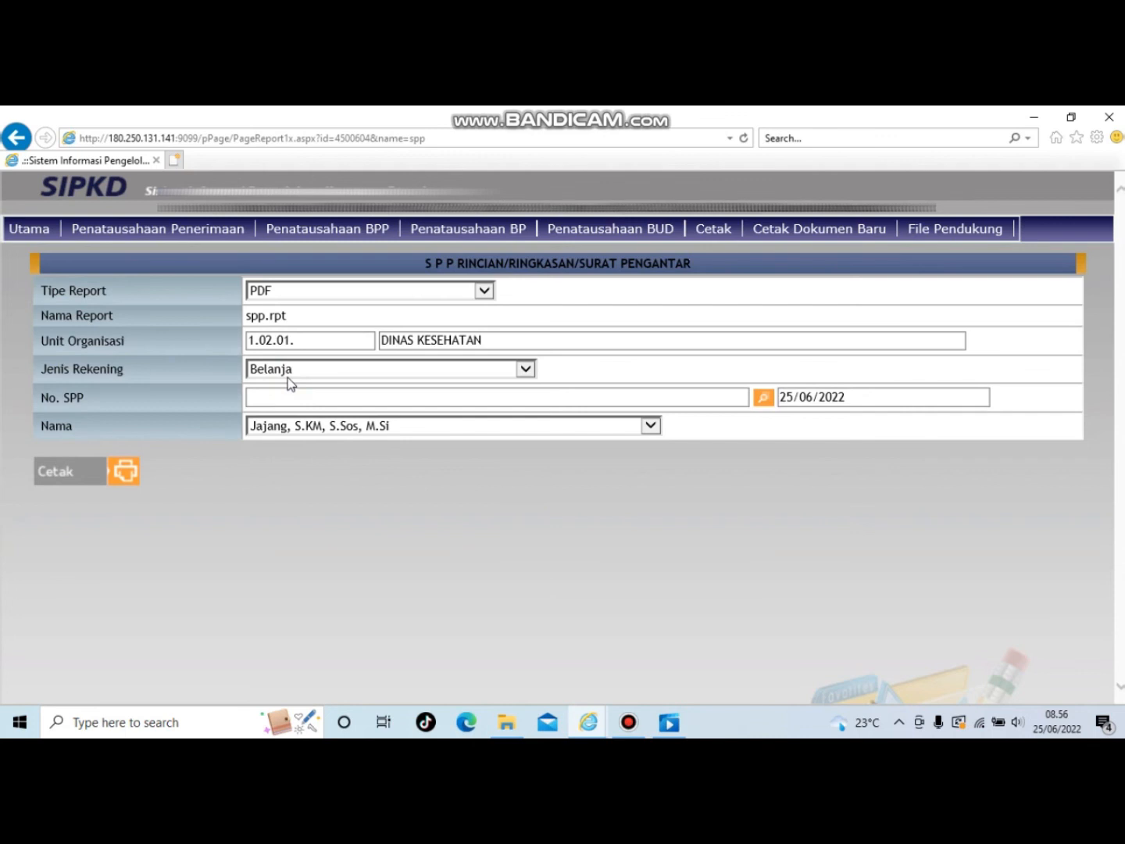
Look up the No. SPP by Uraian SUKAHURIP and select the UPT Puskesmas Sukahurip BOK SPP-TU dated 27/06/2022
click(762, 399)
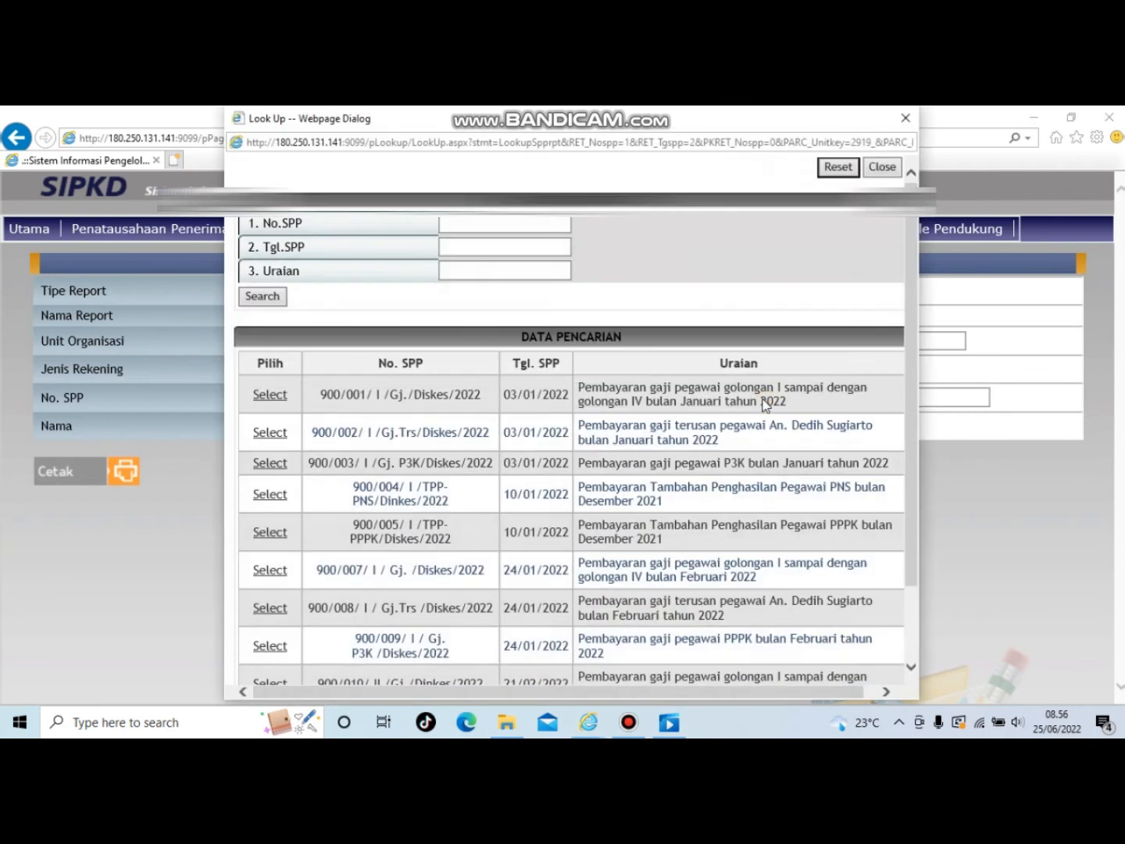
click(491, 221)
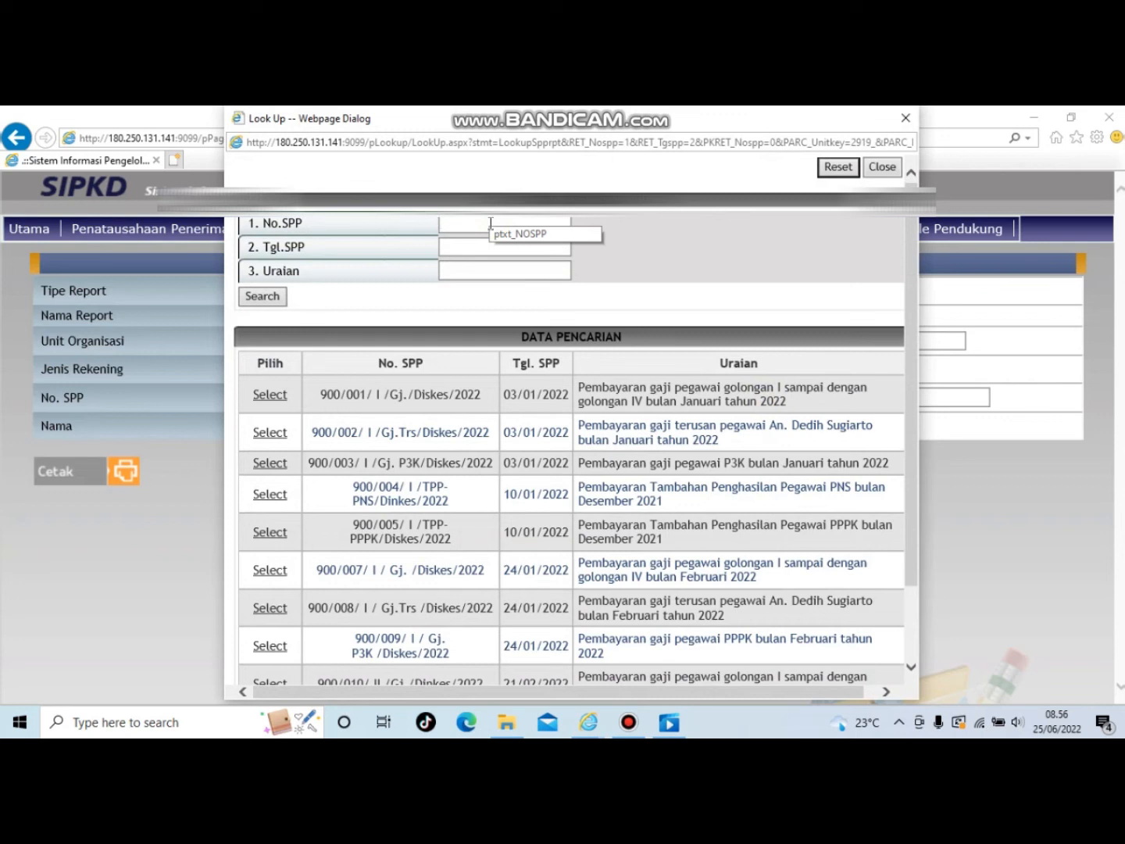
click(482, 270)
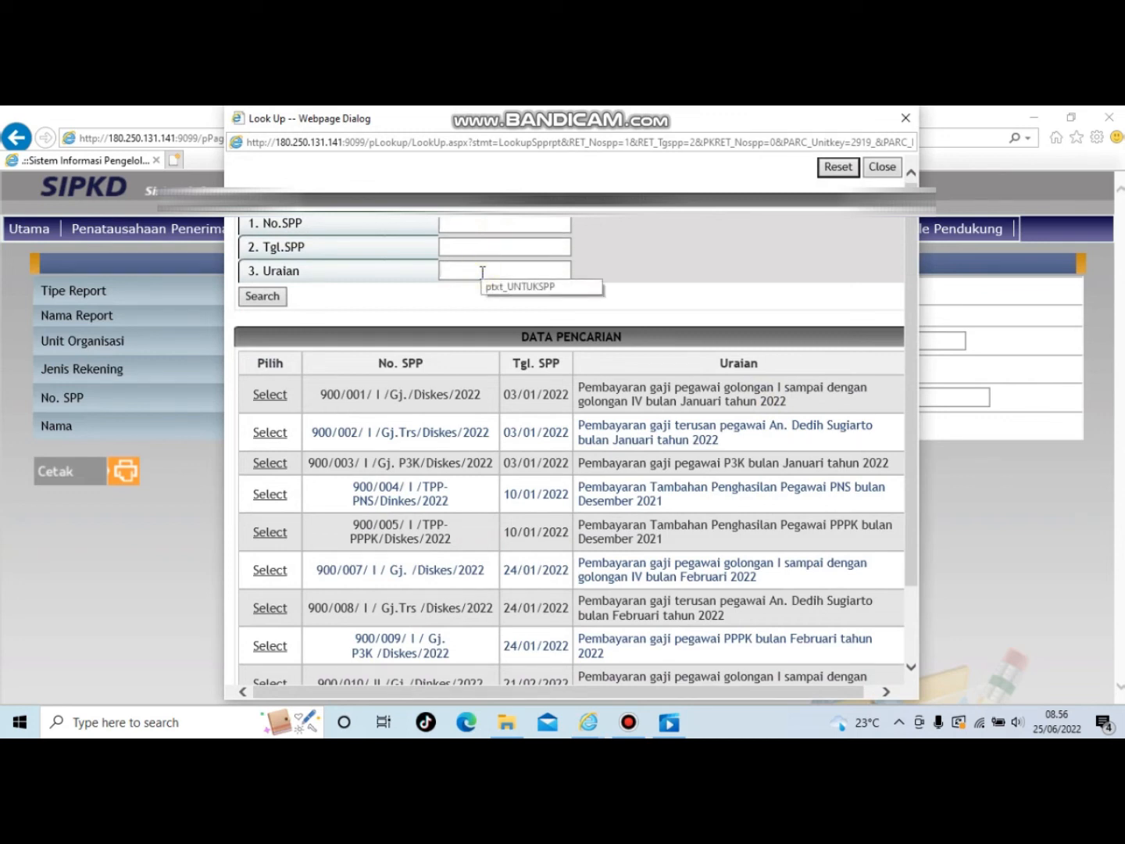
text(S)
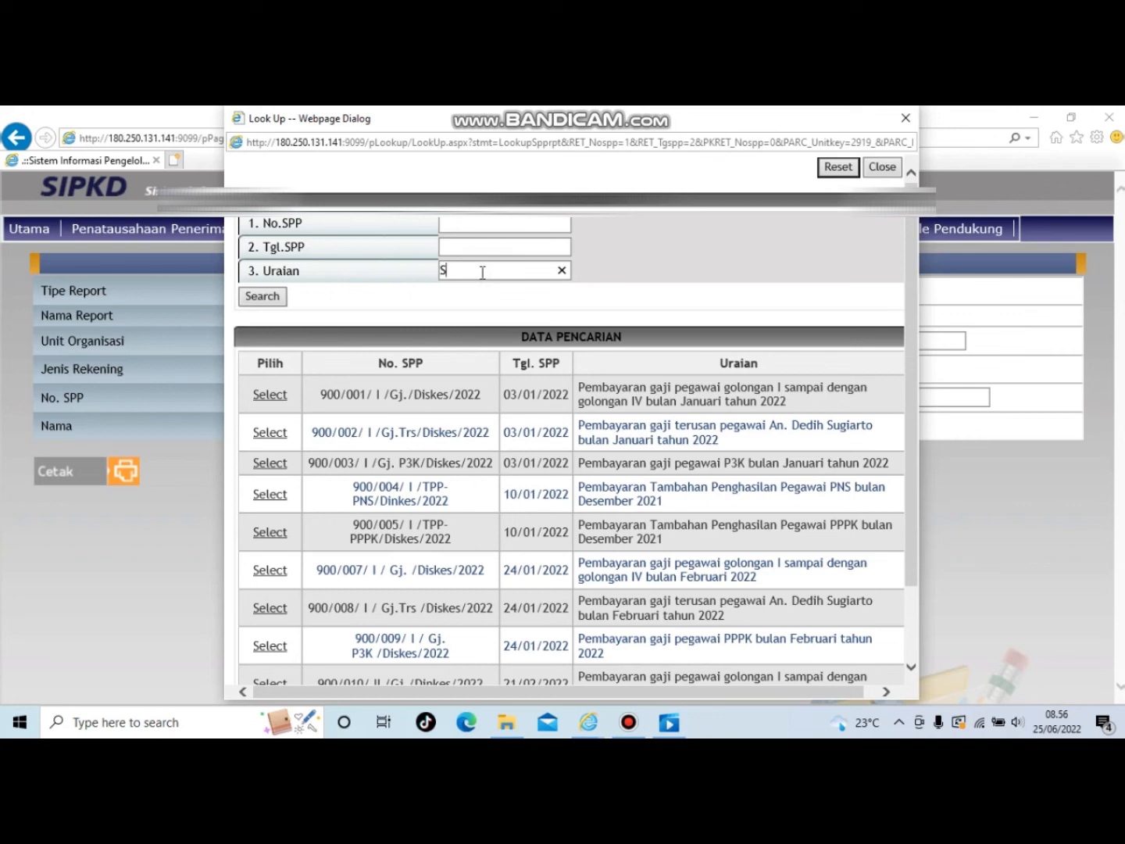
text(UKAHUR)
click(263, 296)
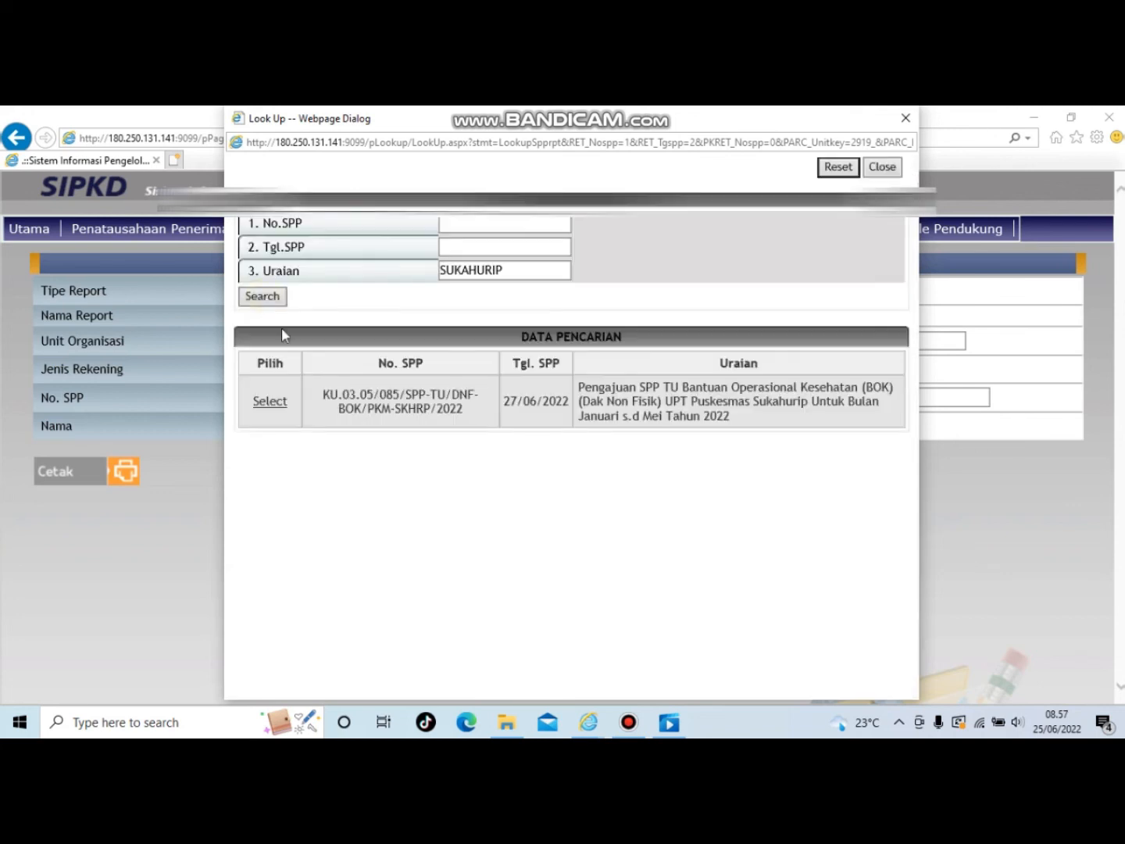
click(271, 402)
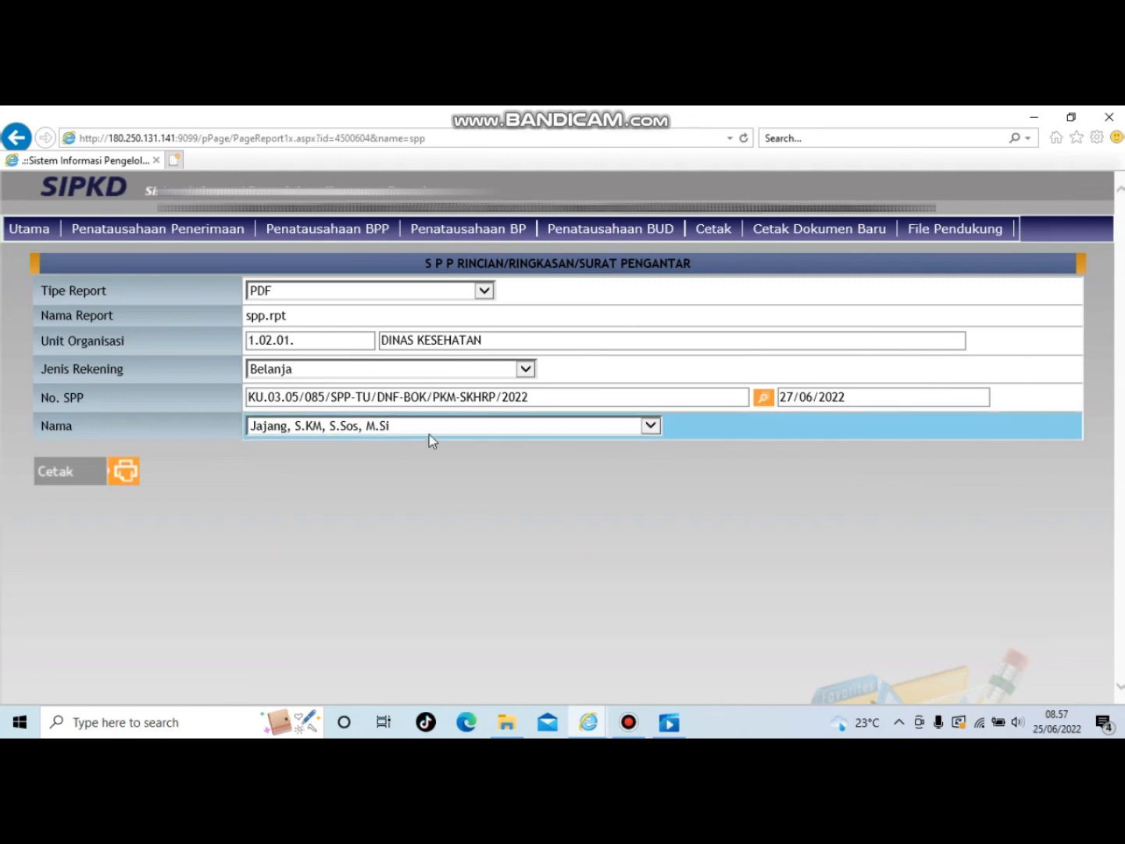
Generate the SPP-TU report as PDF and review its Surat Pengantar and Ringkasan pages, including the treasurer's signature block
click(103, 479)
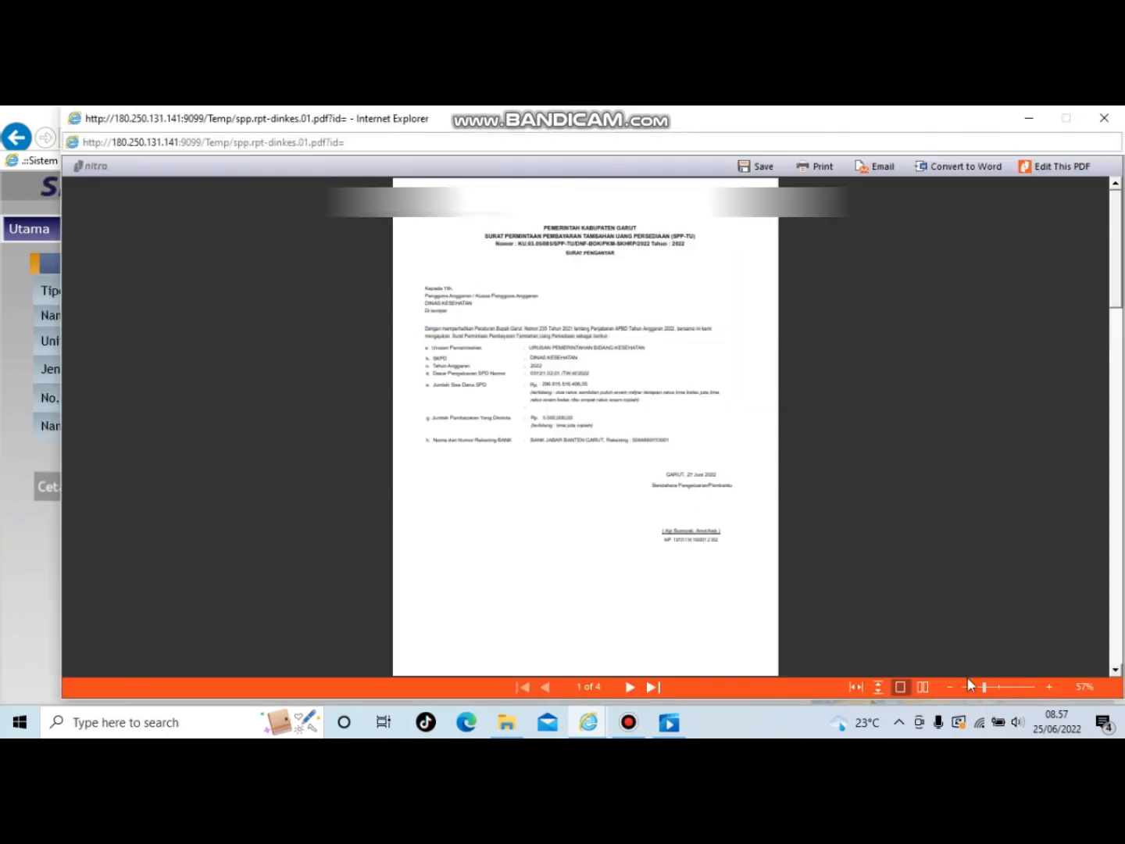
drag(983, 686, 997, 686)
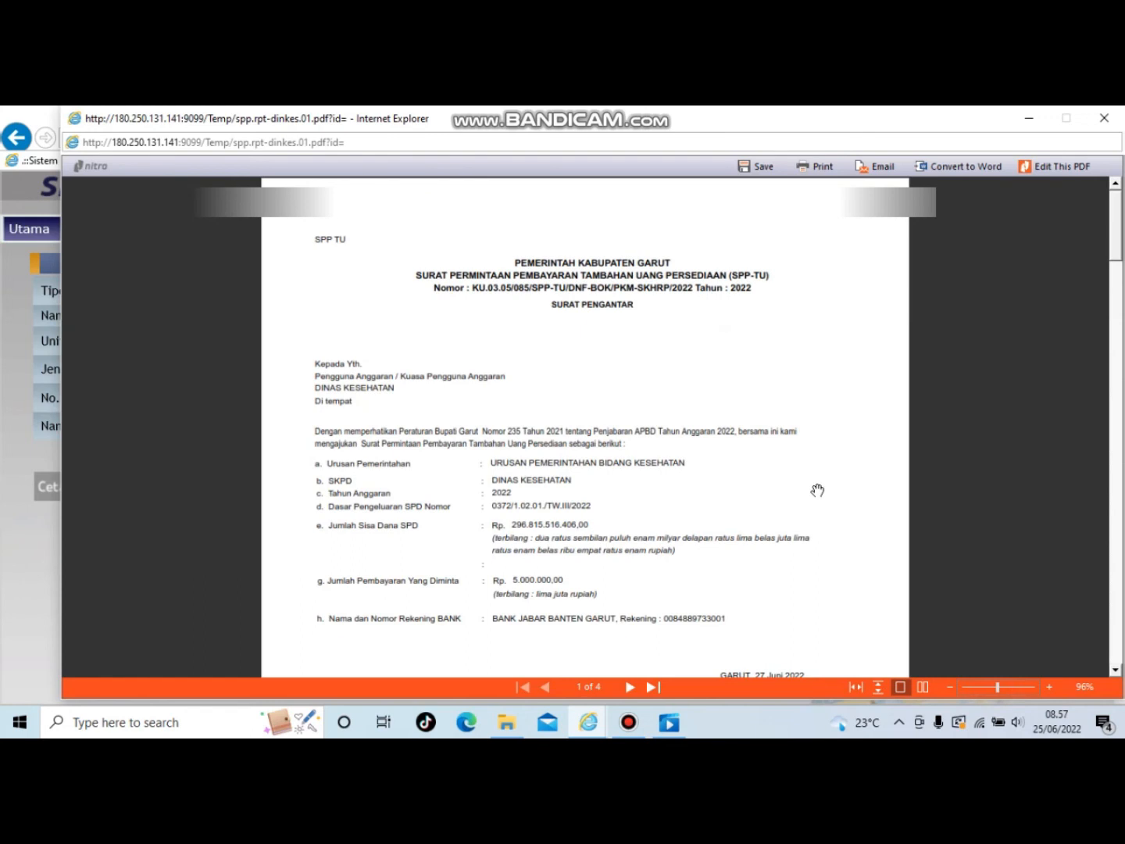
scroll(818, 499, down, 3)
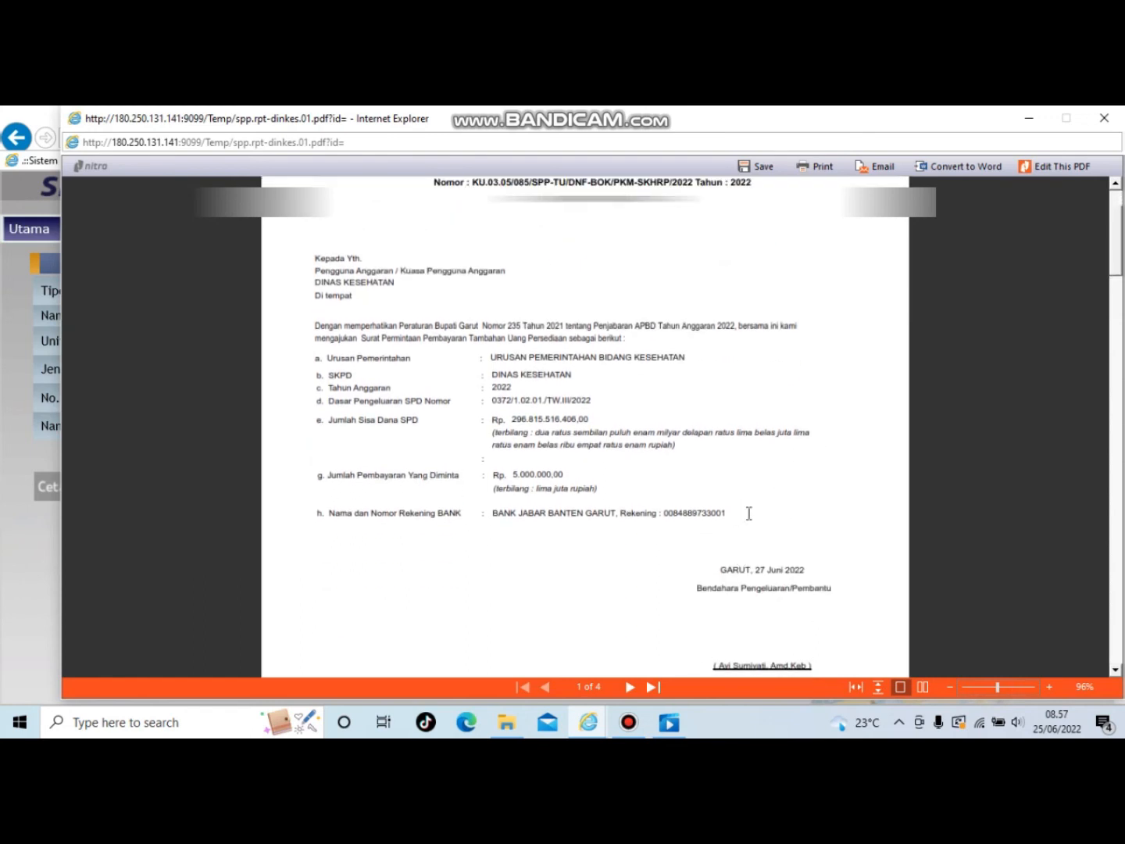
scroll(721, 505, down, 4)
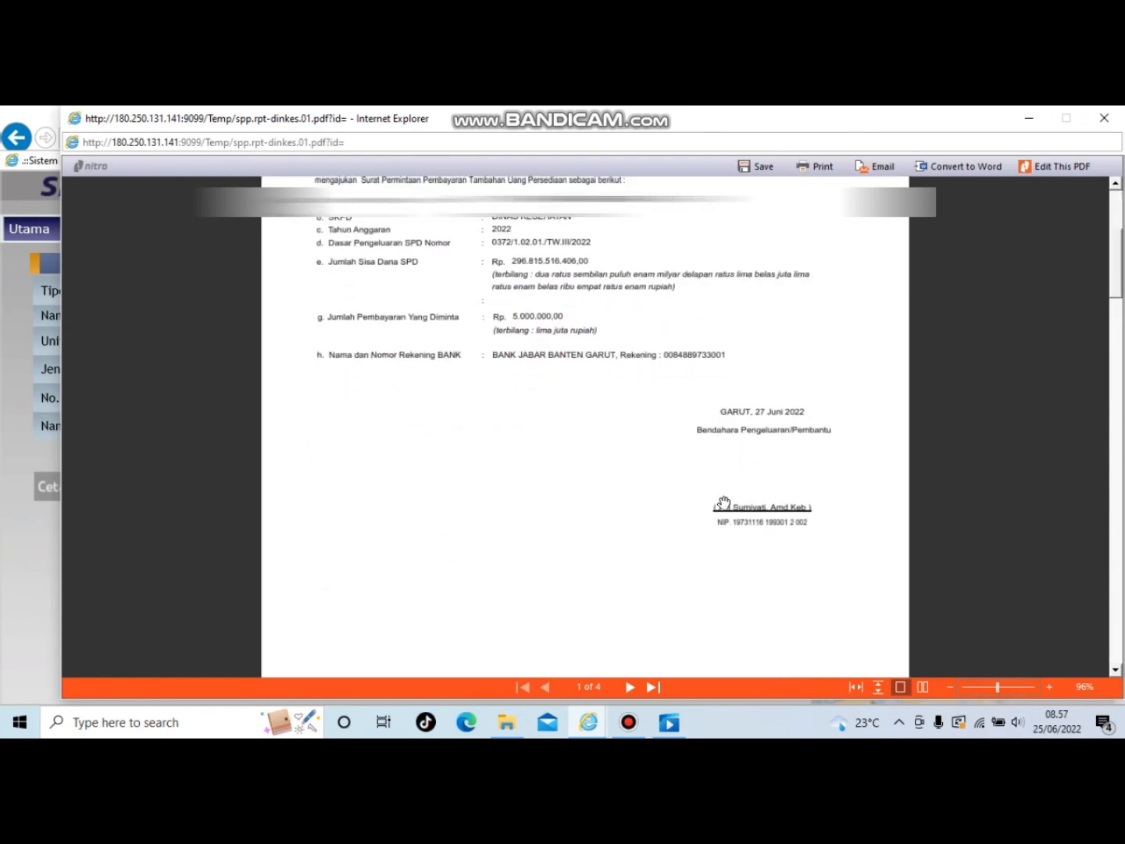
scroll(729, 505, down, 1)
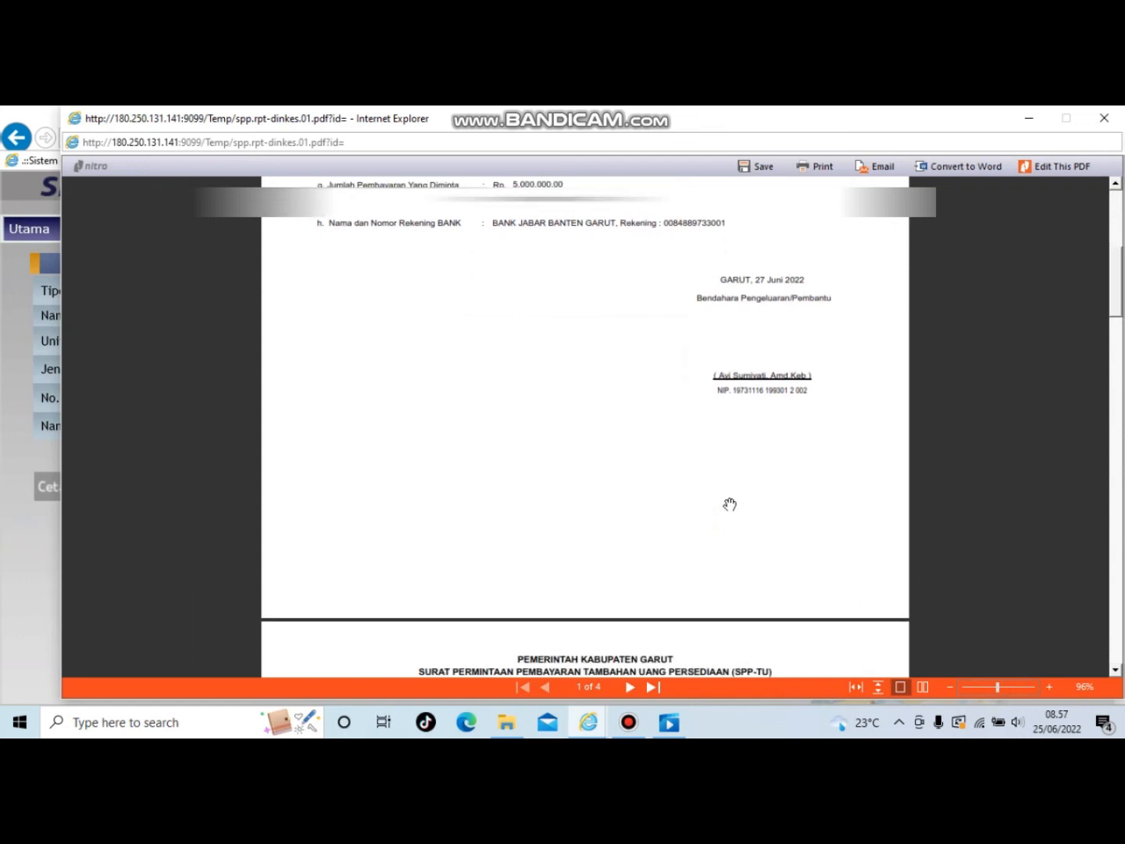
drag(725, 390, 799, 394)
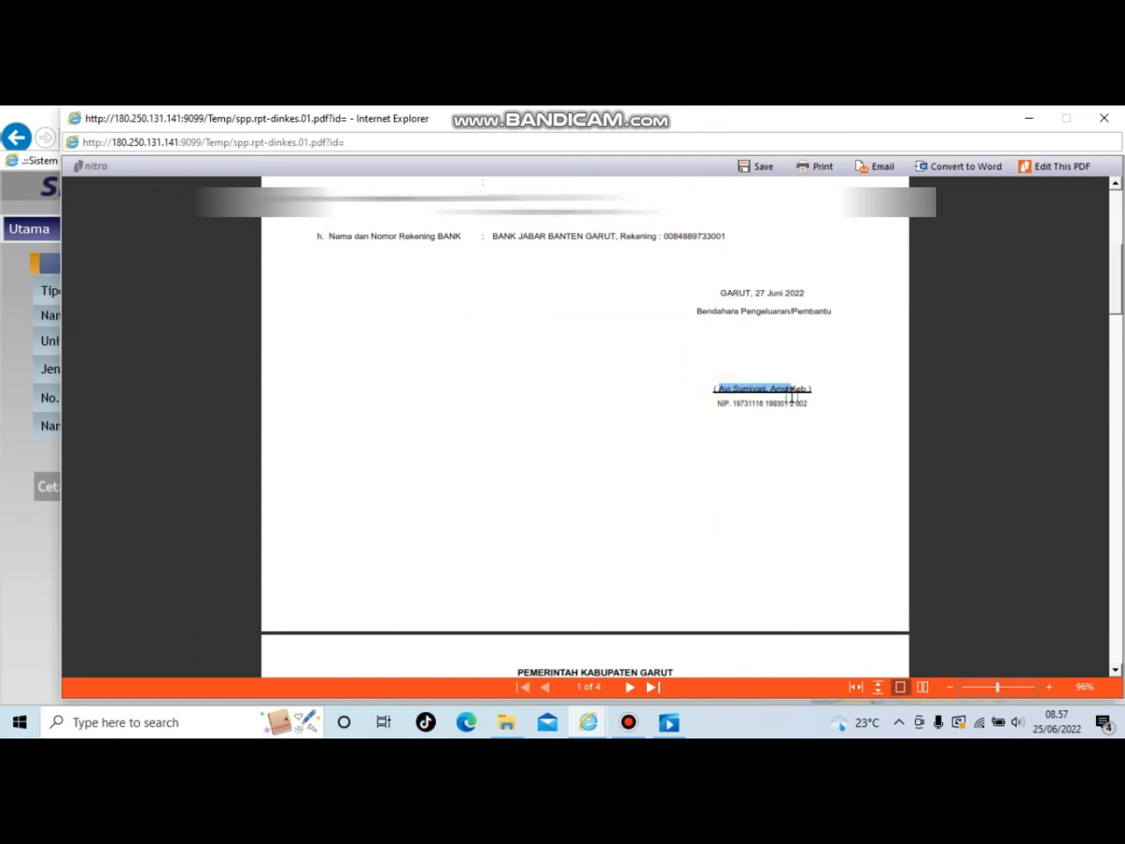
scroll(711, 523, down, 5)
scroll(691, 563, down, 8)
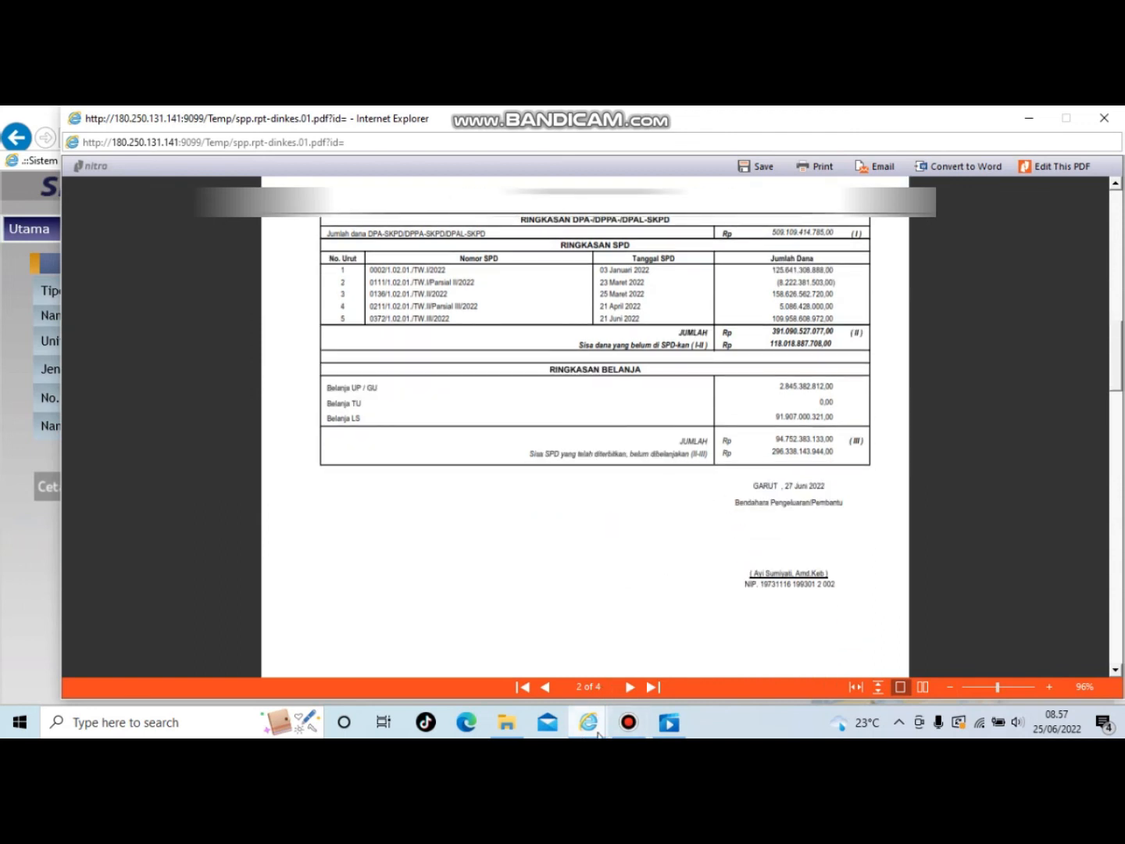
Switch back to the main SIPKD window and open the SPM report form
mouse_move(598, 735)
click(306, 642)
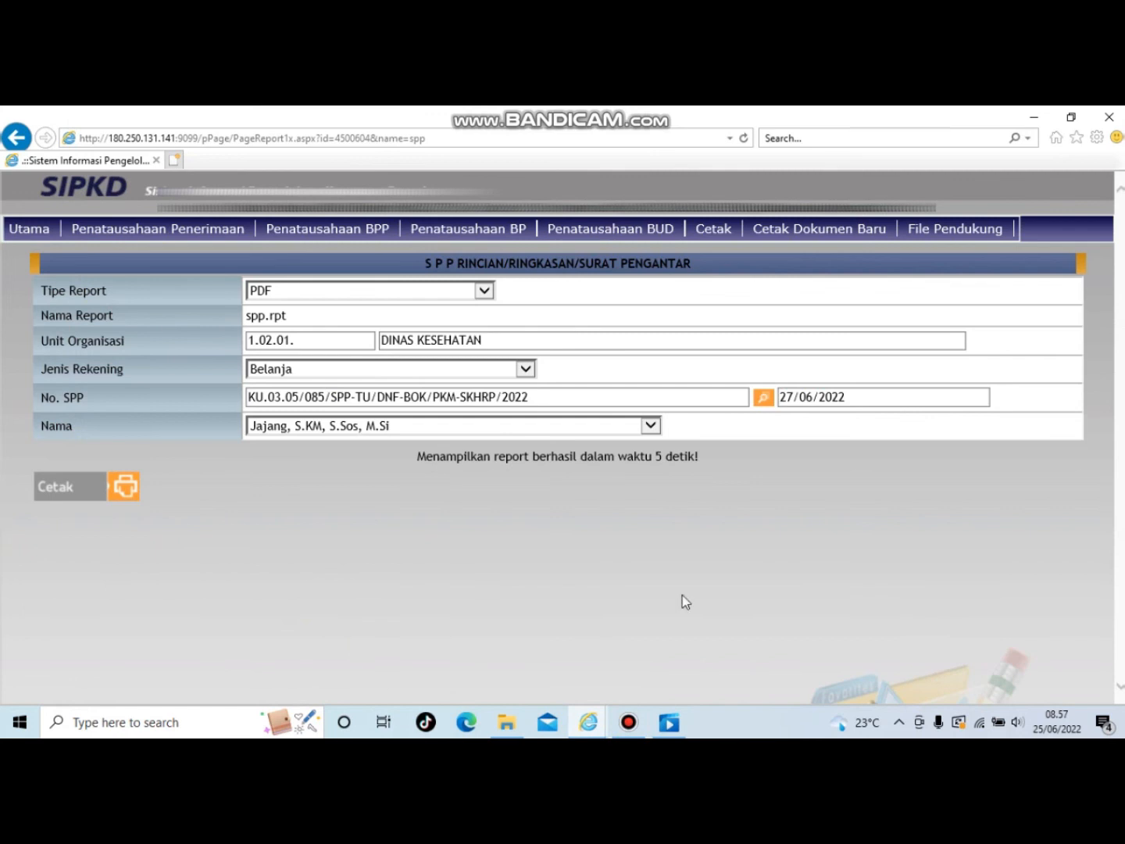
mouse_move(715, 236)
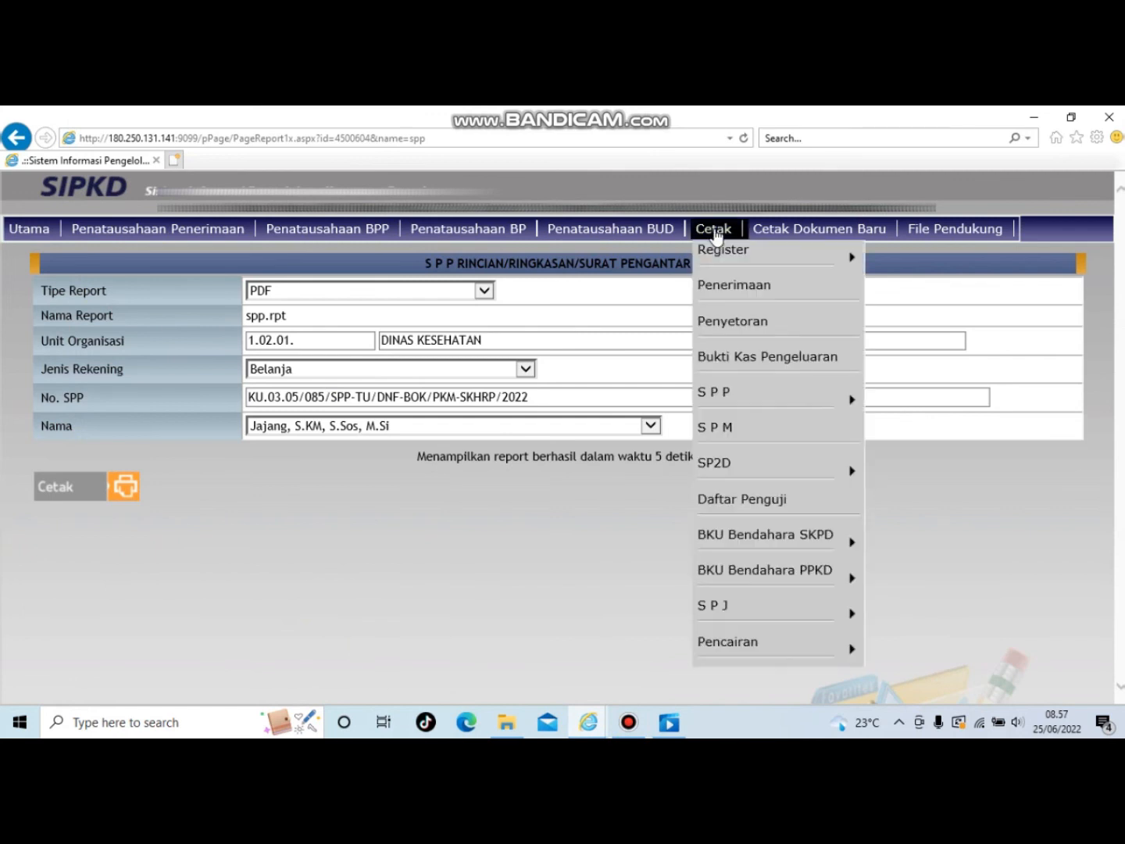
click(720, 436)
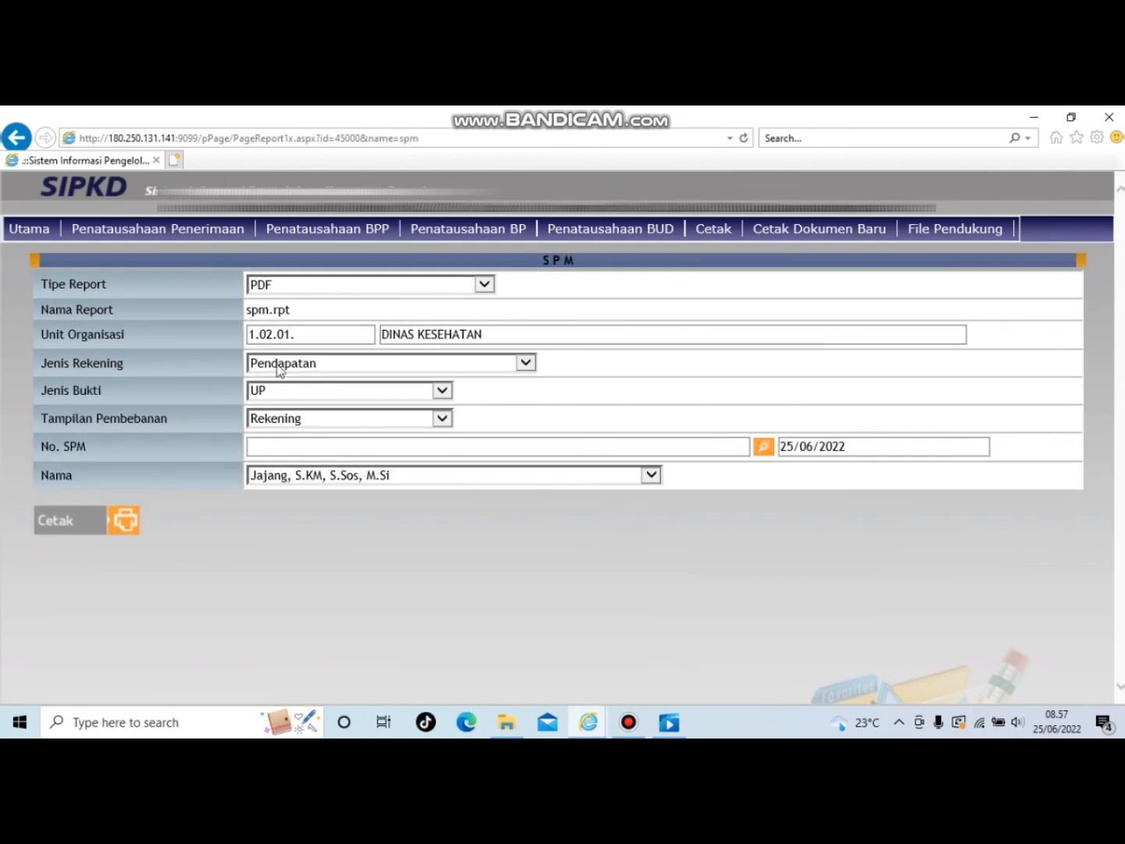
Set the SPM report's Jenis Rekening to Belanja, Jenis Bukti to TU and Tampilan Pembebanan to Kegiatan
click(451, 369)
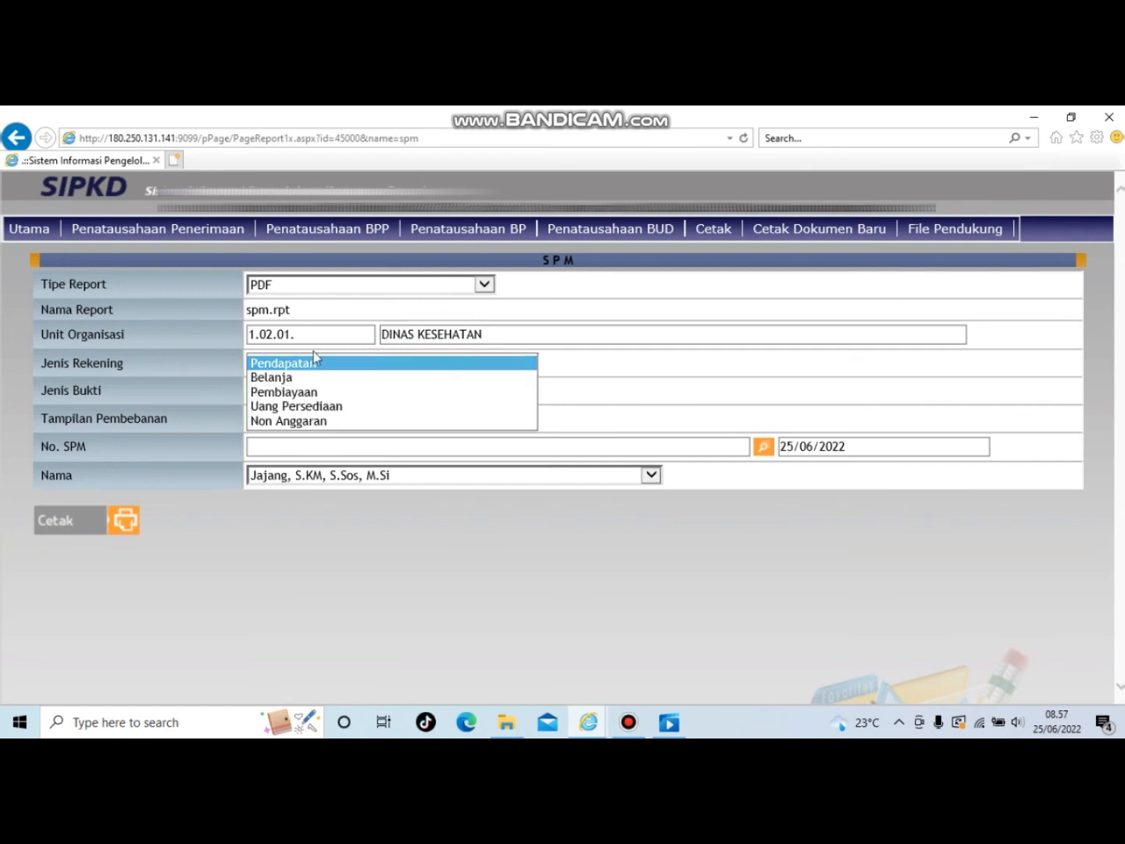
click(297, 380)
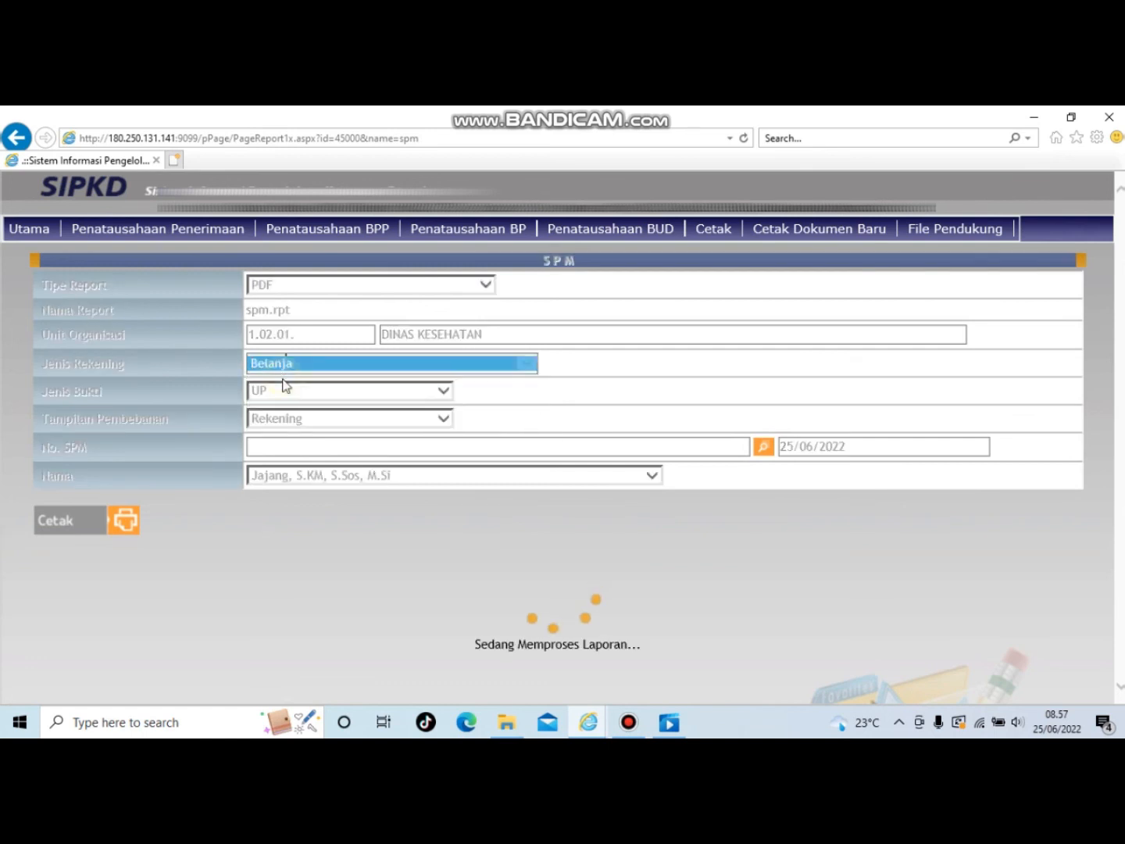
click(360, 400)
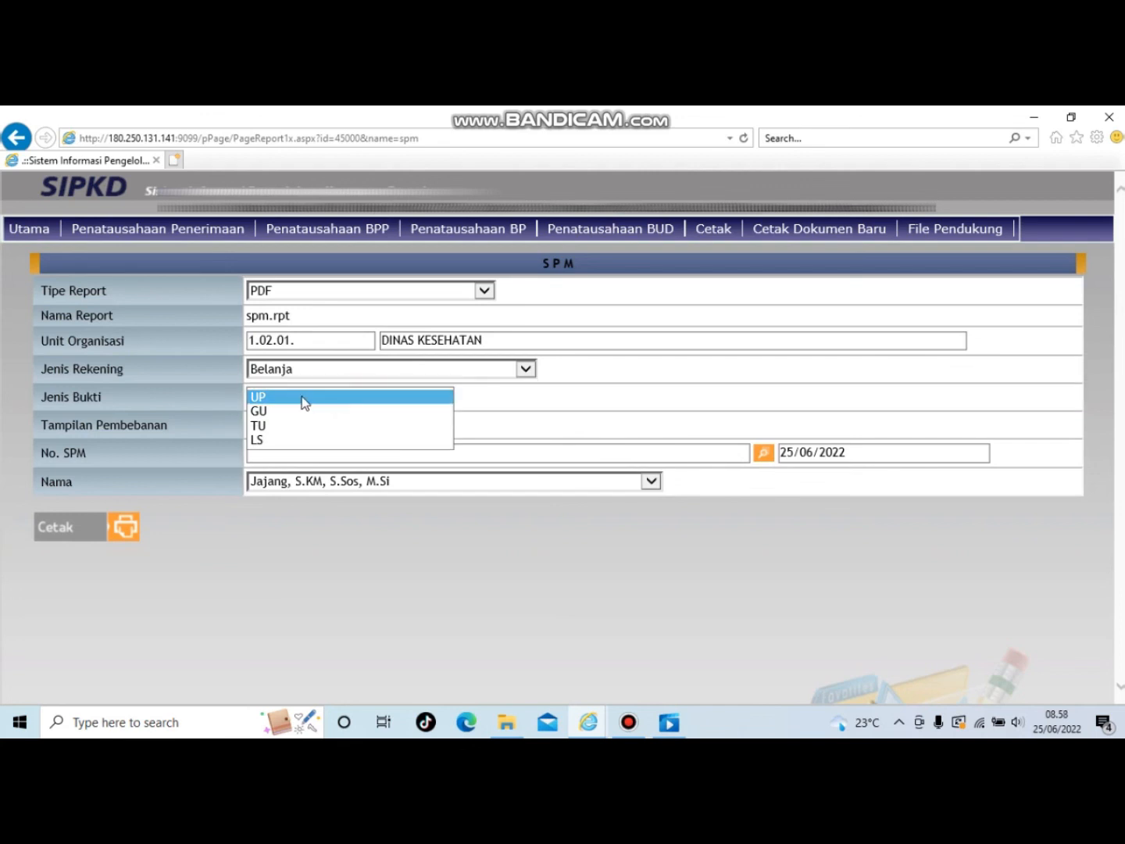
click(258, 424)
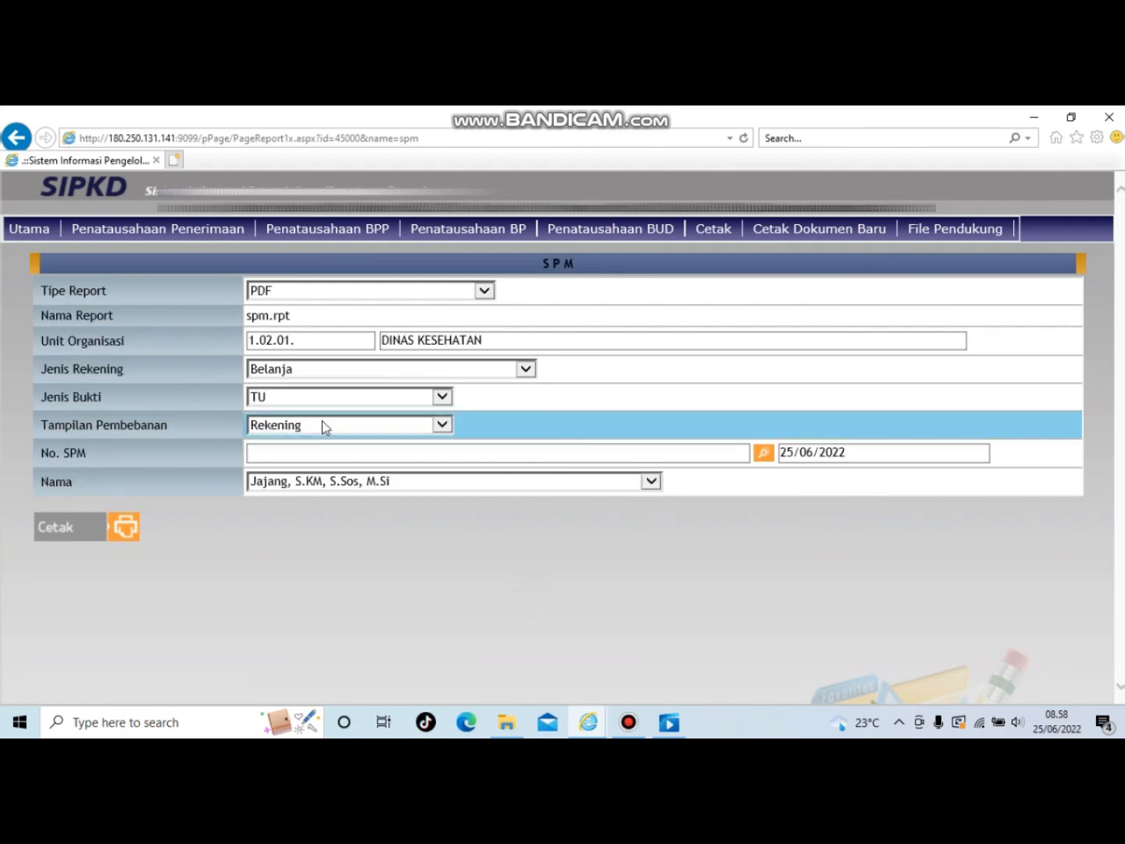
click(443, 425)
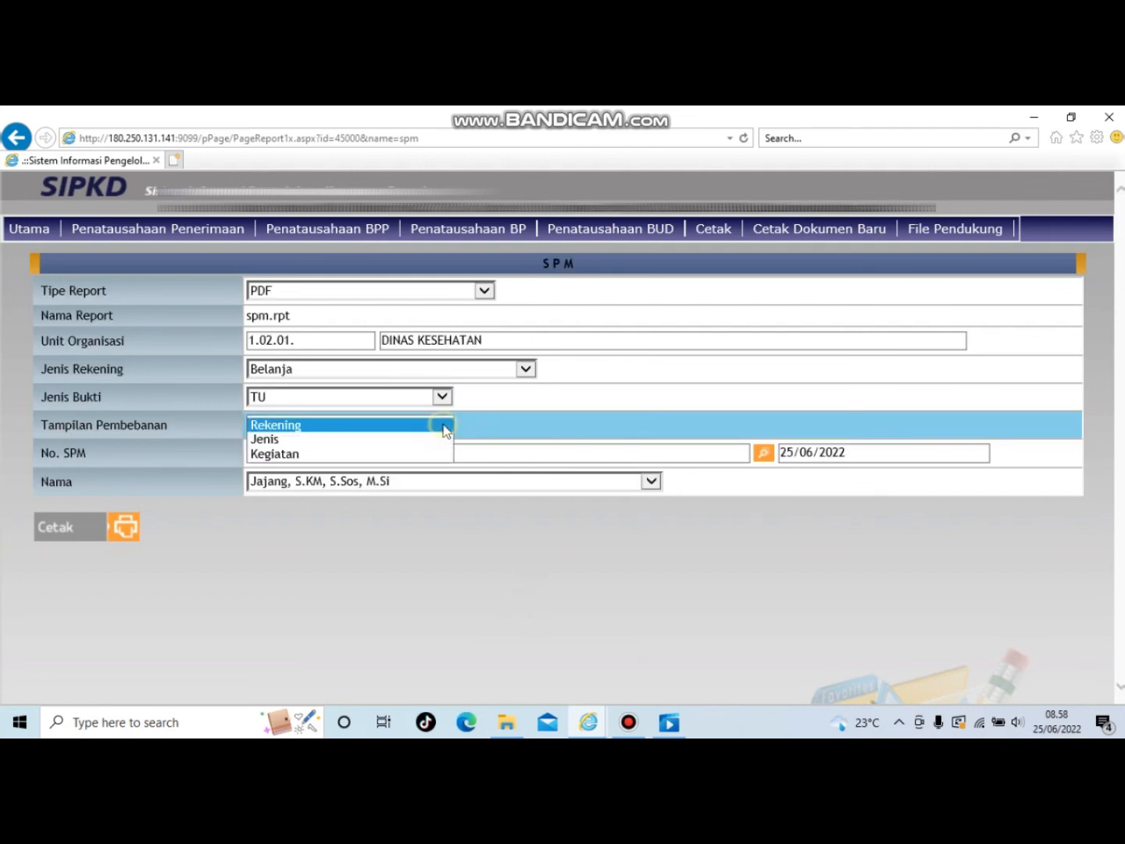
click(278, 455)
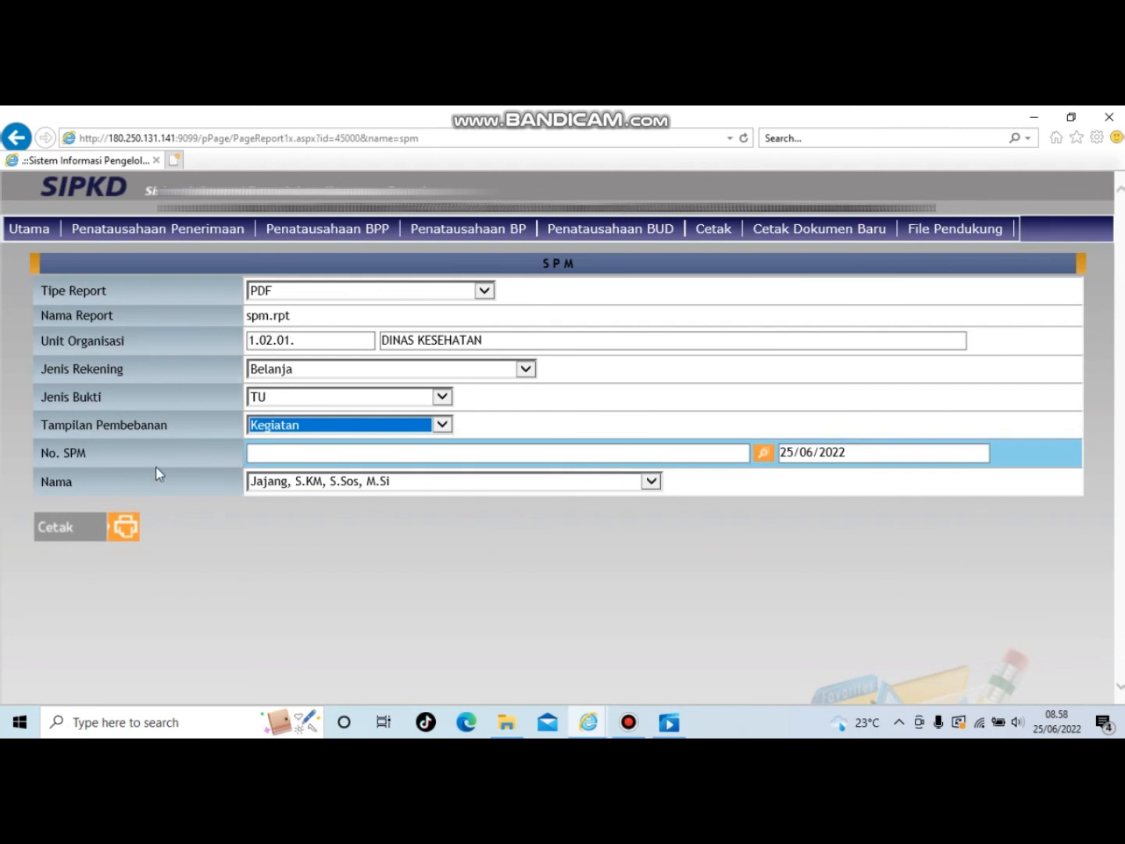
Look up the No. SPM by Uraian SUKAHURIP and select the UPT Puskesmas Sukahurip BOK SPM-TU dated 27/06/2022
click(764, 455)
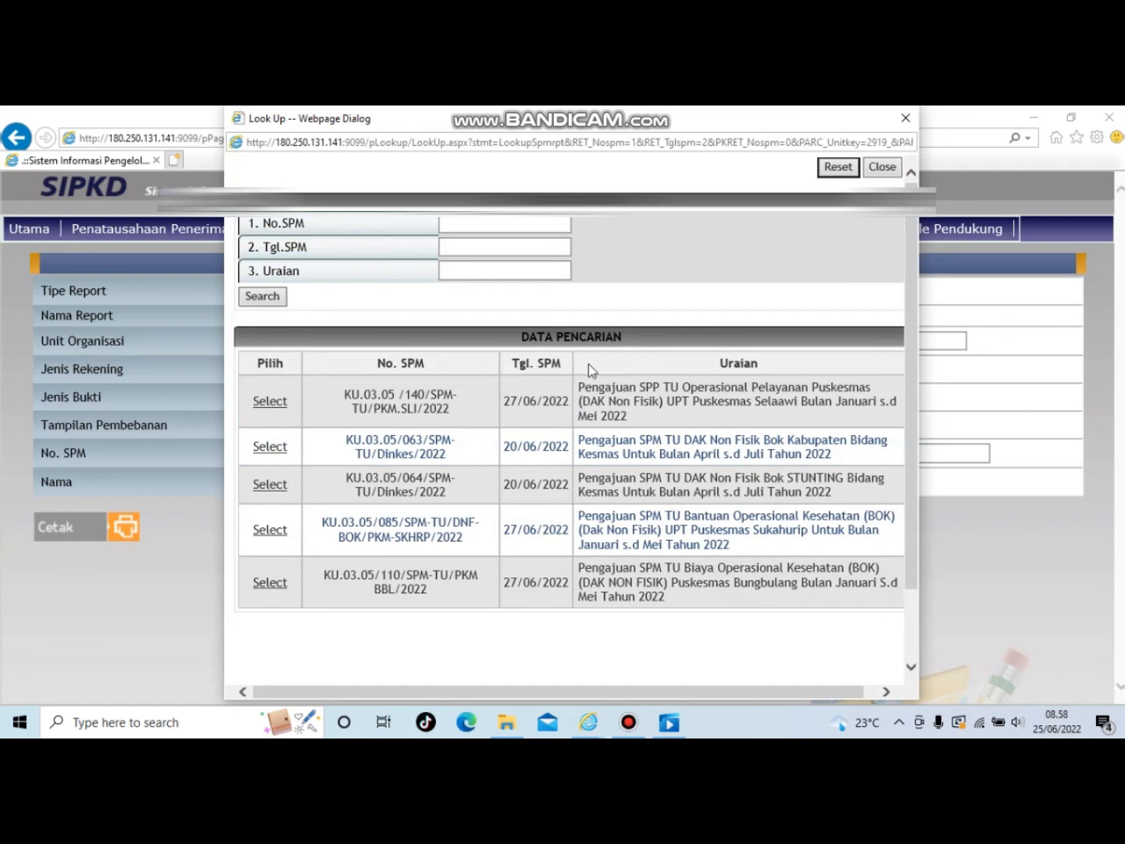
click(475, 271)
text(SUKAHURIP)
scroll(582, 547, down, 2)
scroll(580, 547, up, 2)
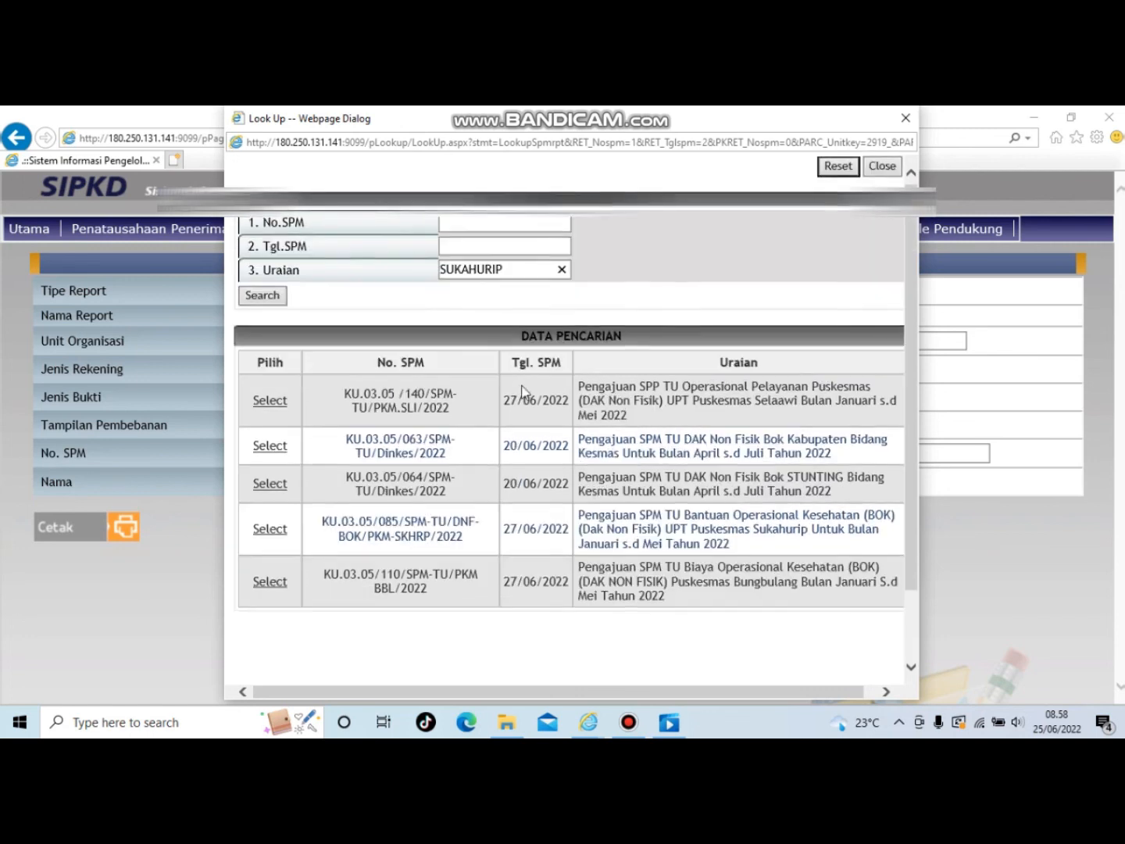
click(262, 296)
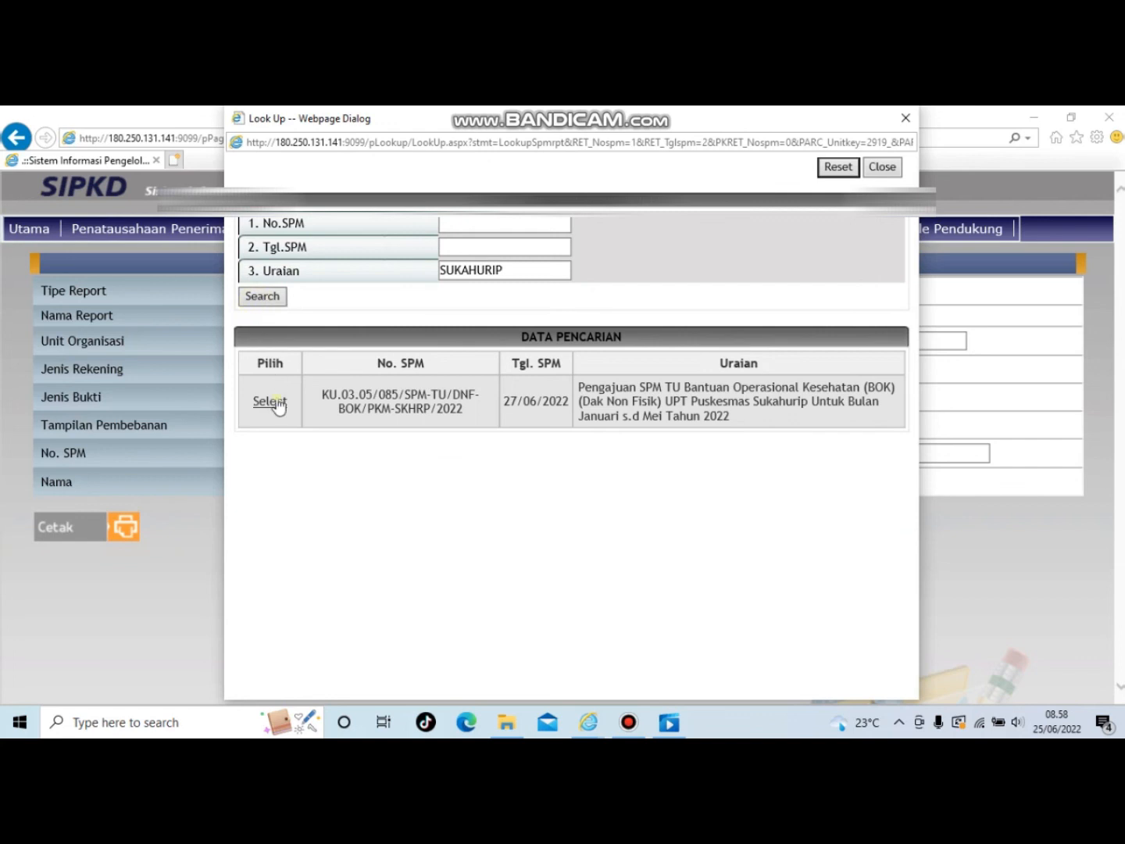
click(270, 401)
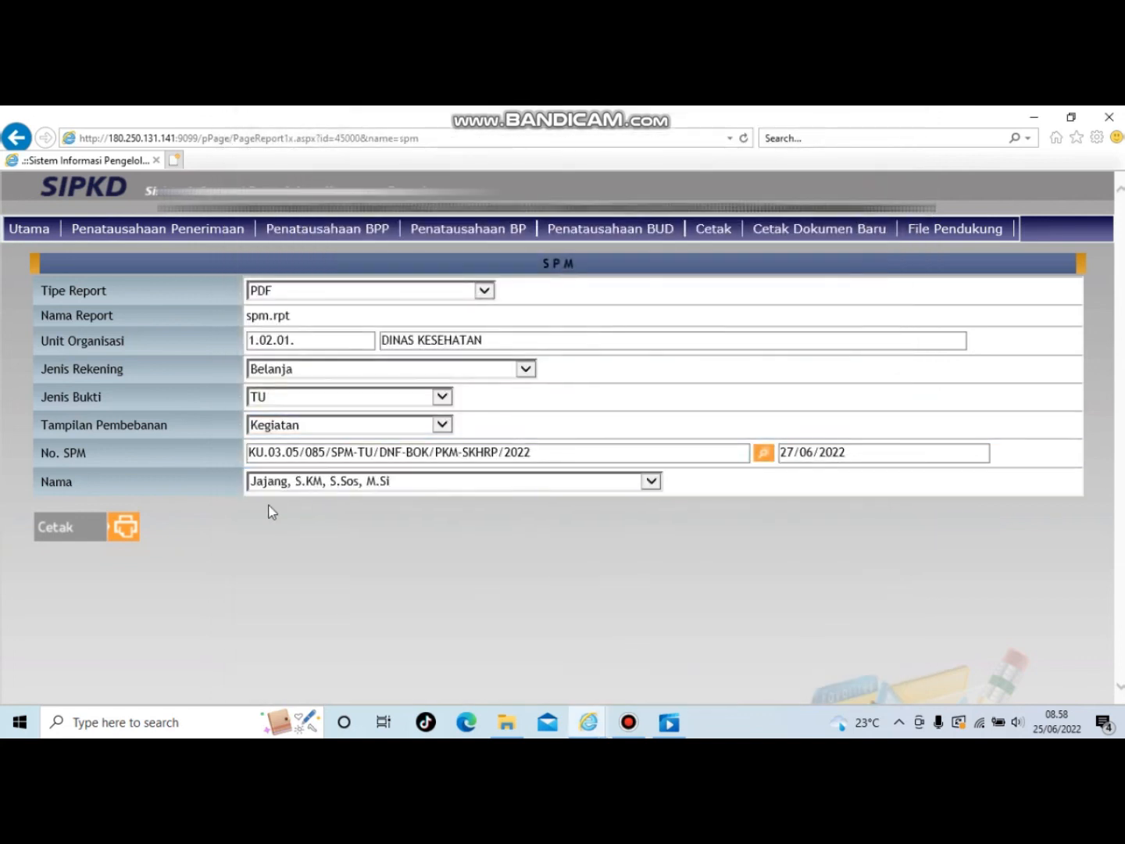
Set the SPM report's Nama to the official who signs as Pengguna/Kuasa Pengguna Anggaran for this SPM
click(651, 481)
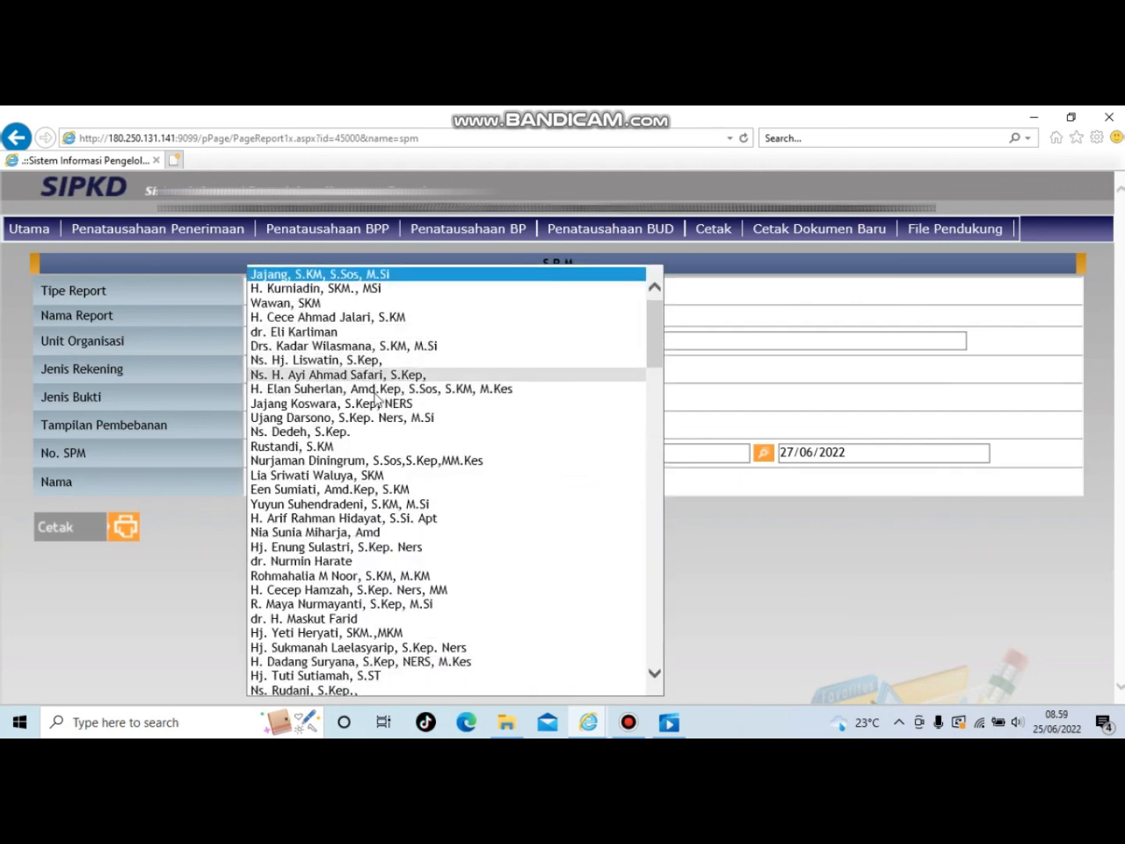
scroll(375, 388, down, 1)
scroll(379, 419, up, 1)
scroll(379, 419, down, 1)
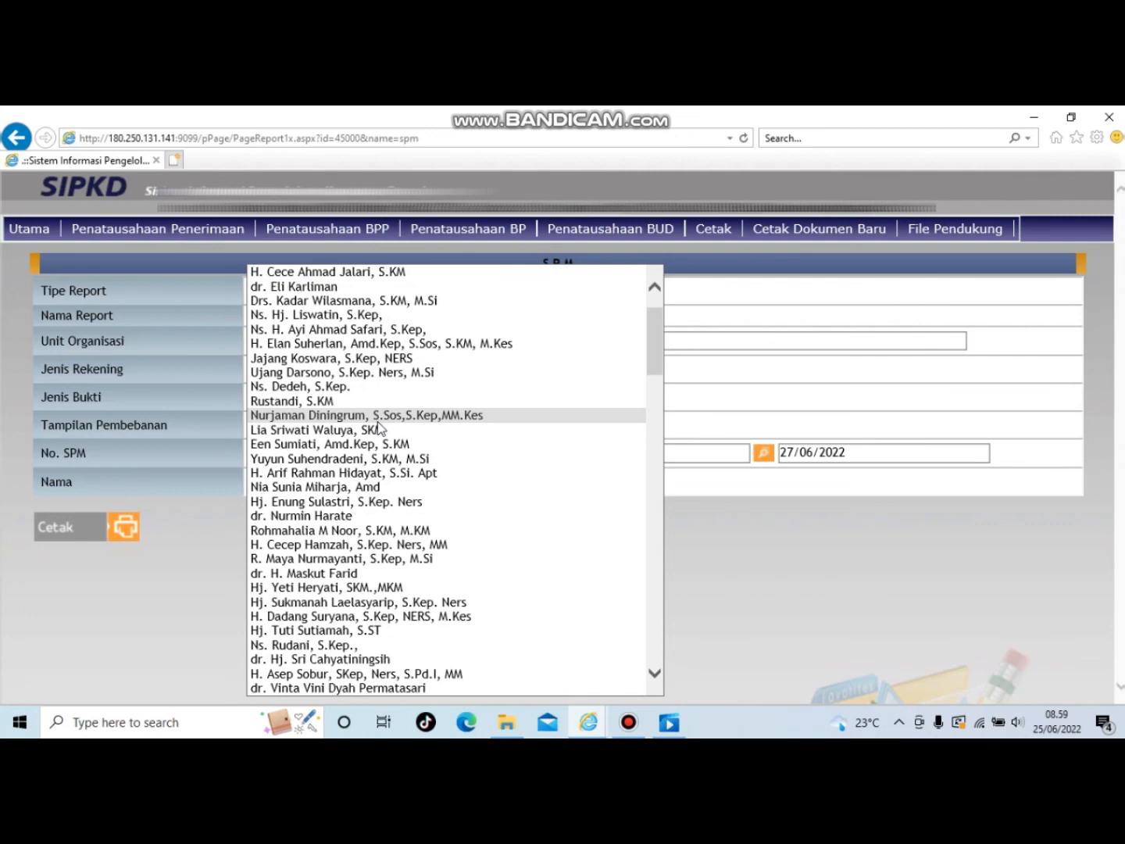
scroll(382, 437, down, 5)
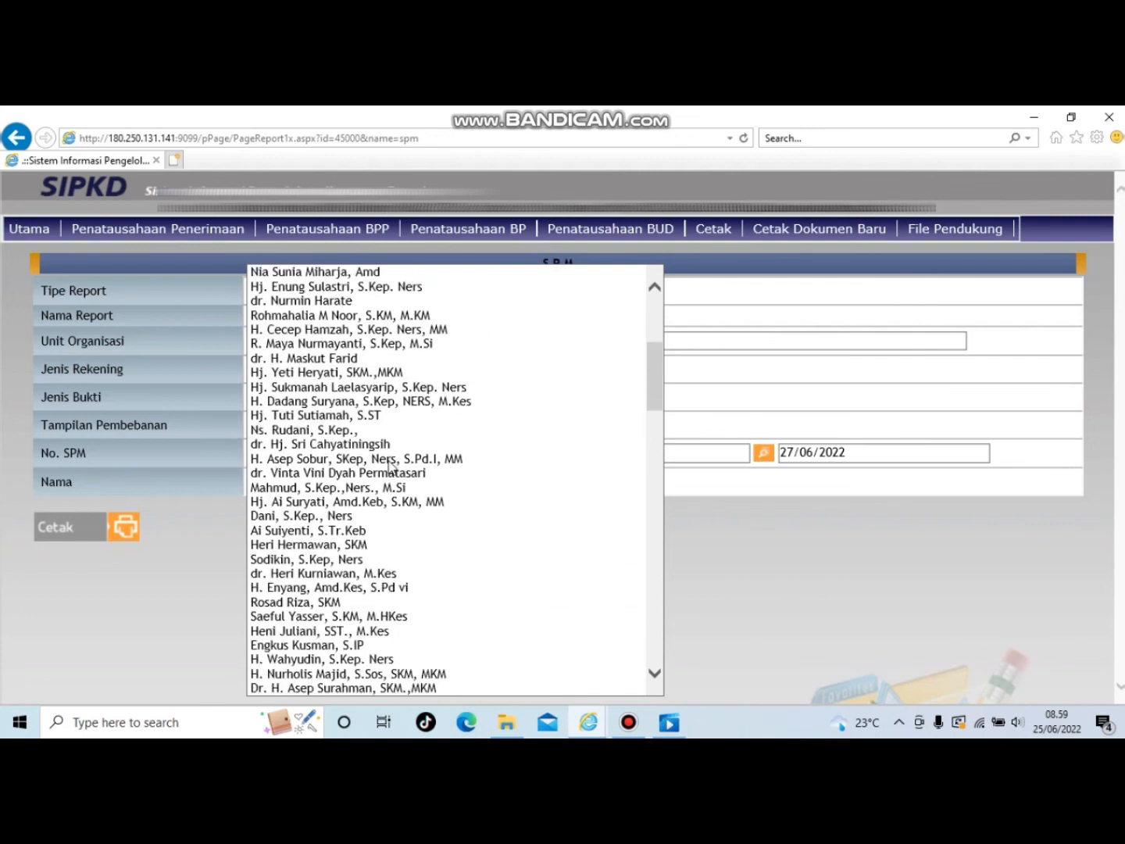
scroll(390, 468, down, 1)
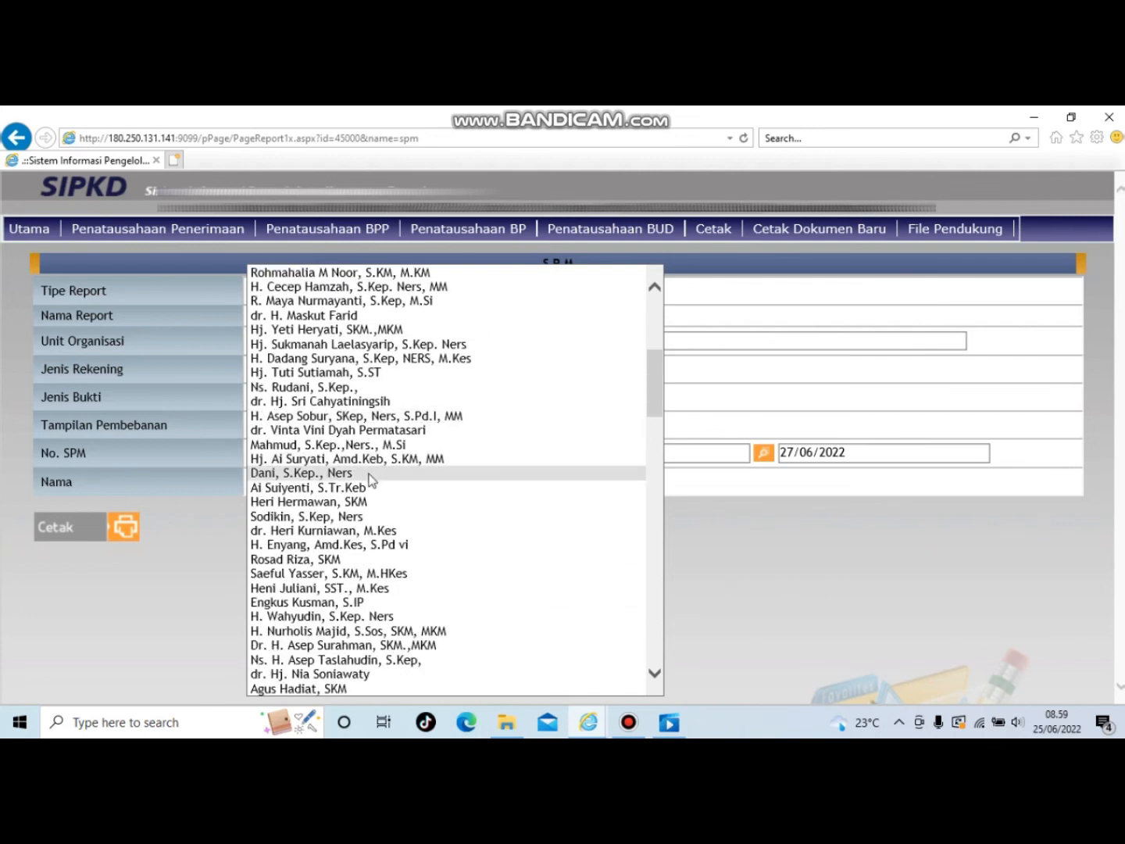
scroll(375, 477, down, 1)
scroll(369, 485, up, 3)
scroll(370, 486, up, 5)
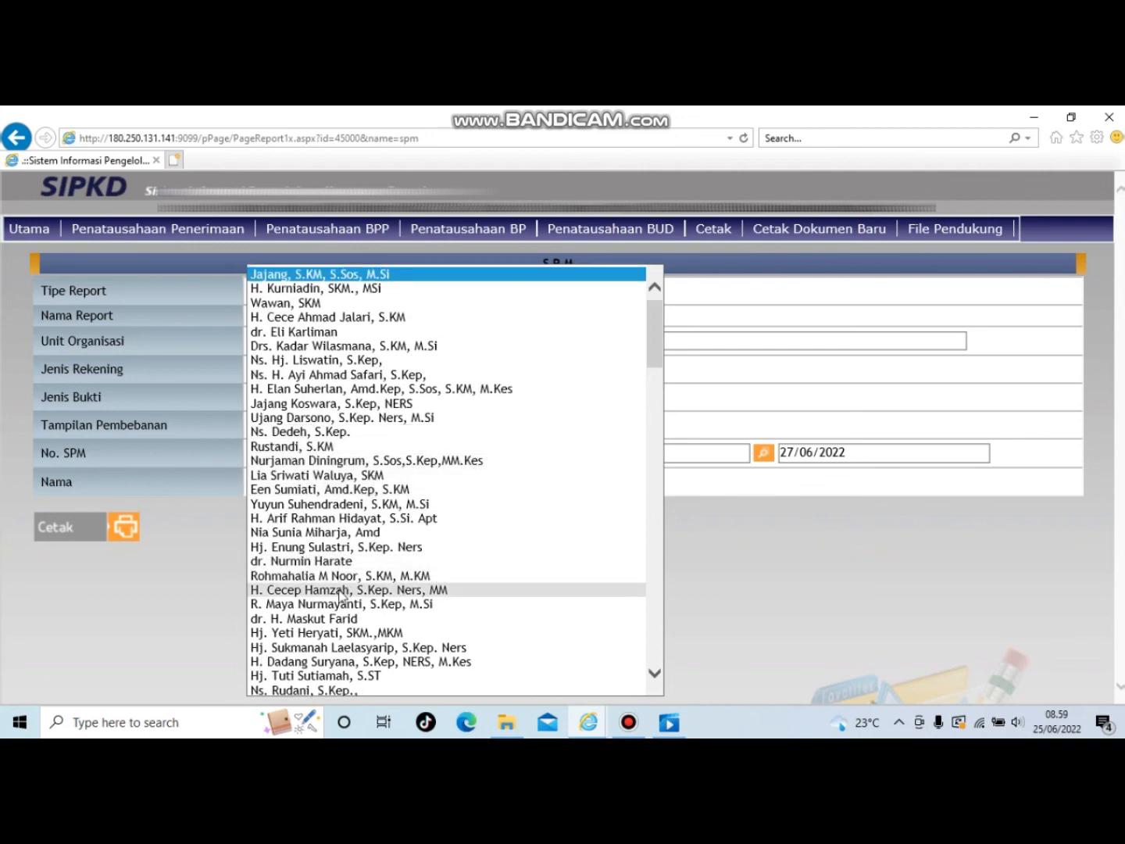
click(321, 618)
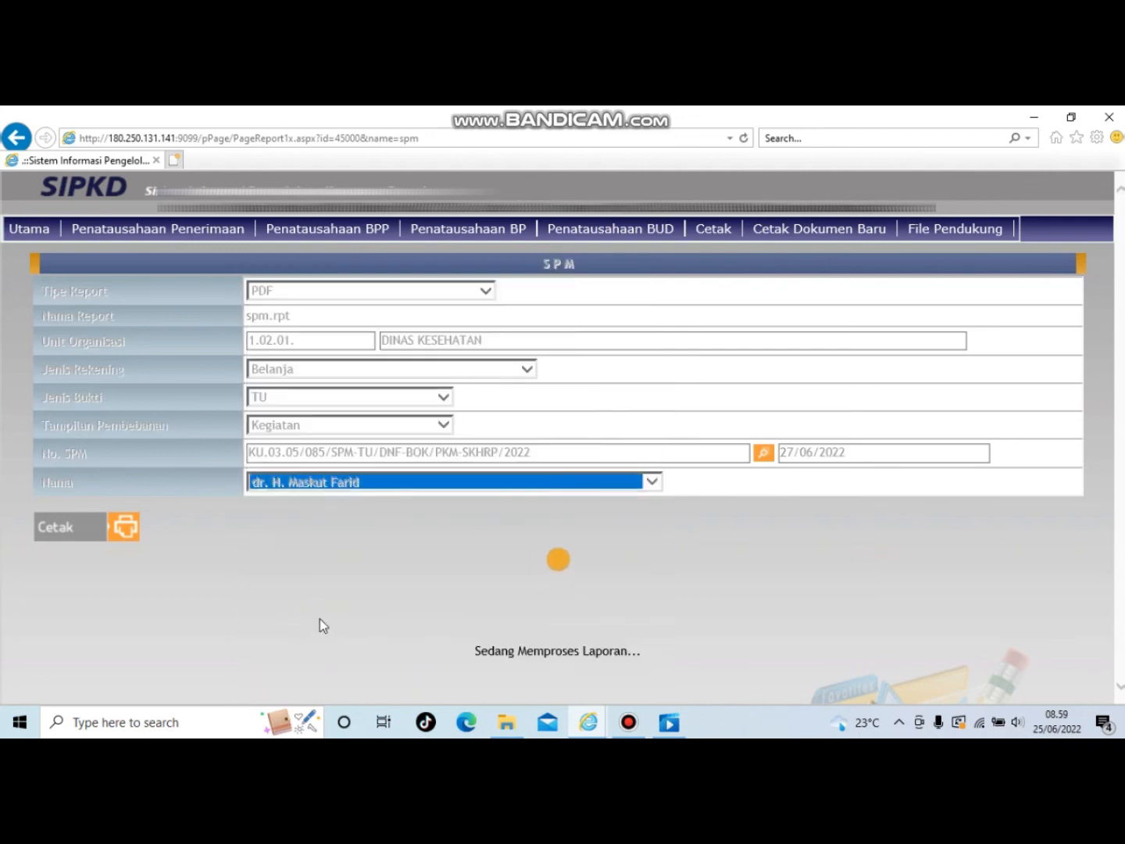
Generate the SPM report as PDF and review its Keperluan, Pembebanan, Jumlah SPM and signature sections at 150% zoom
click(69, 530)
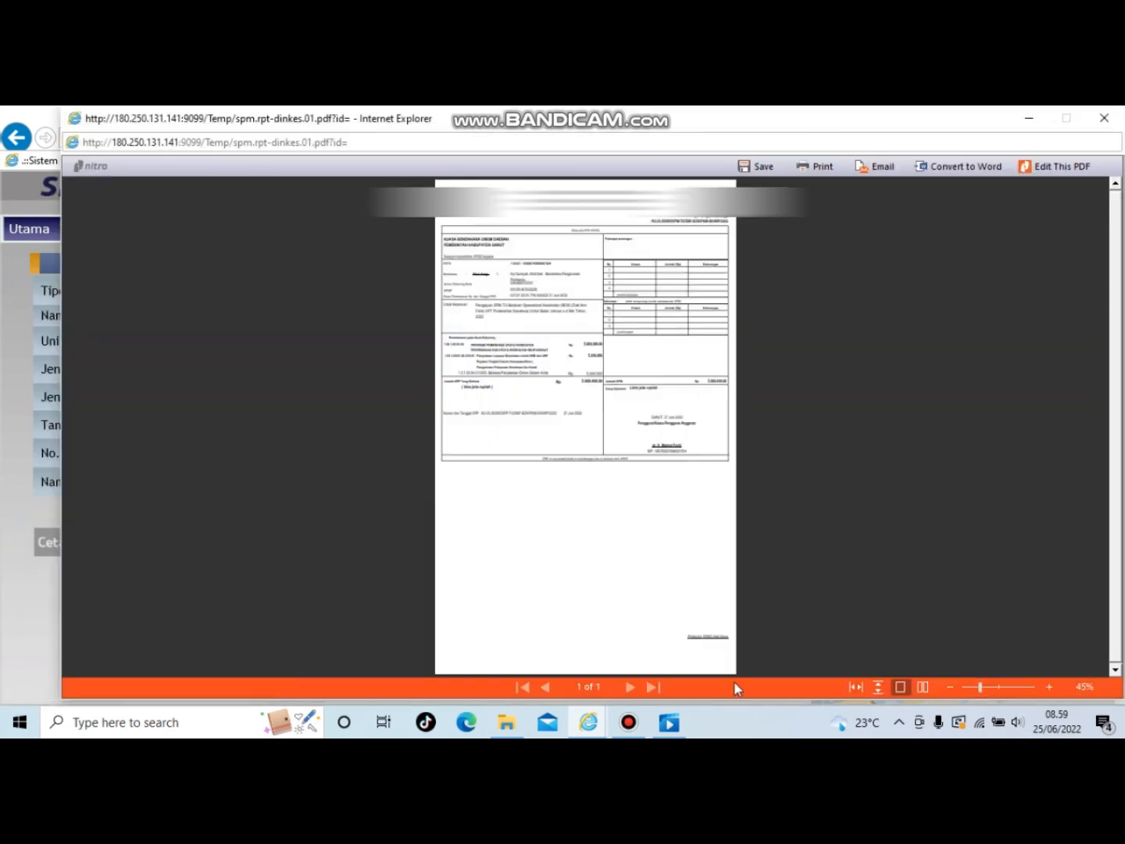
click(1005, 686)
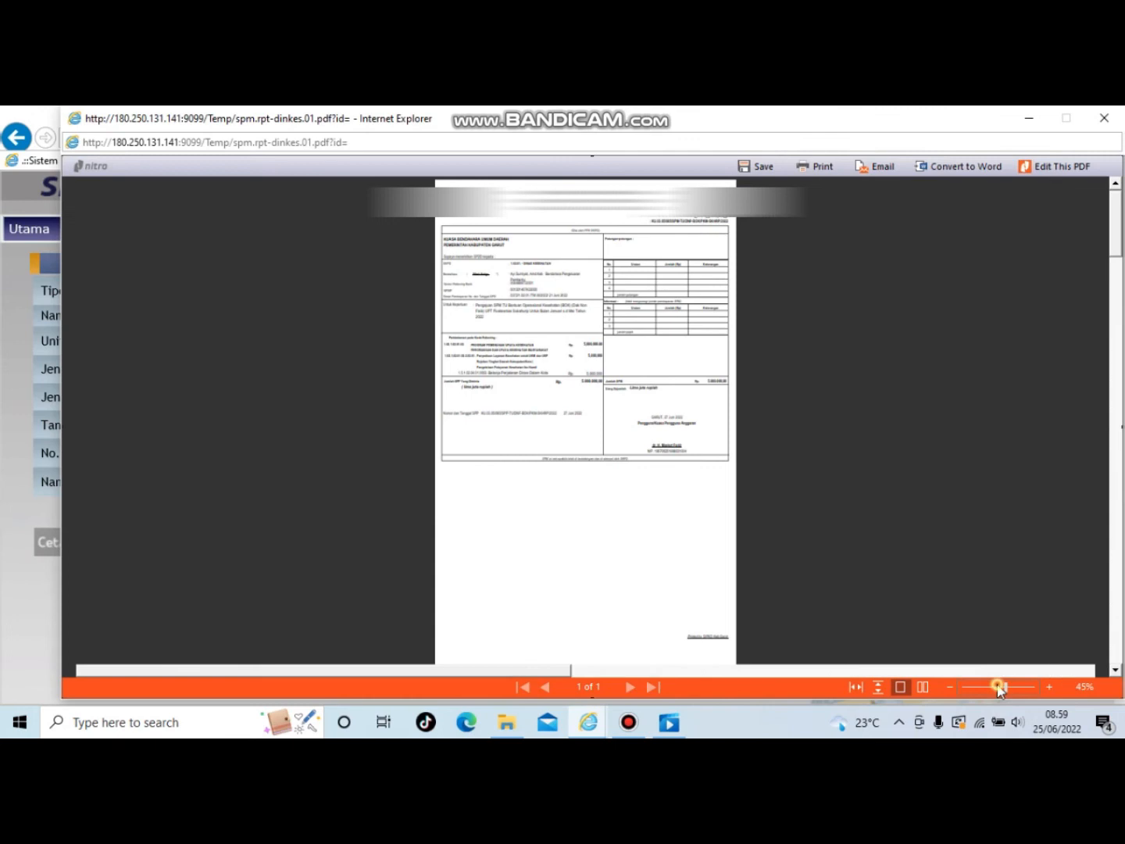
click(949, 686)
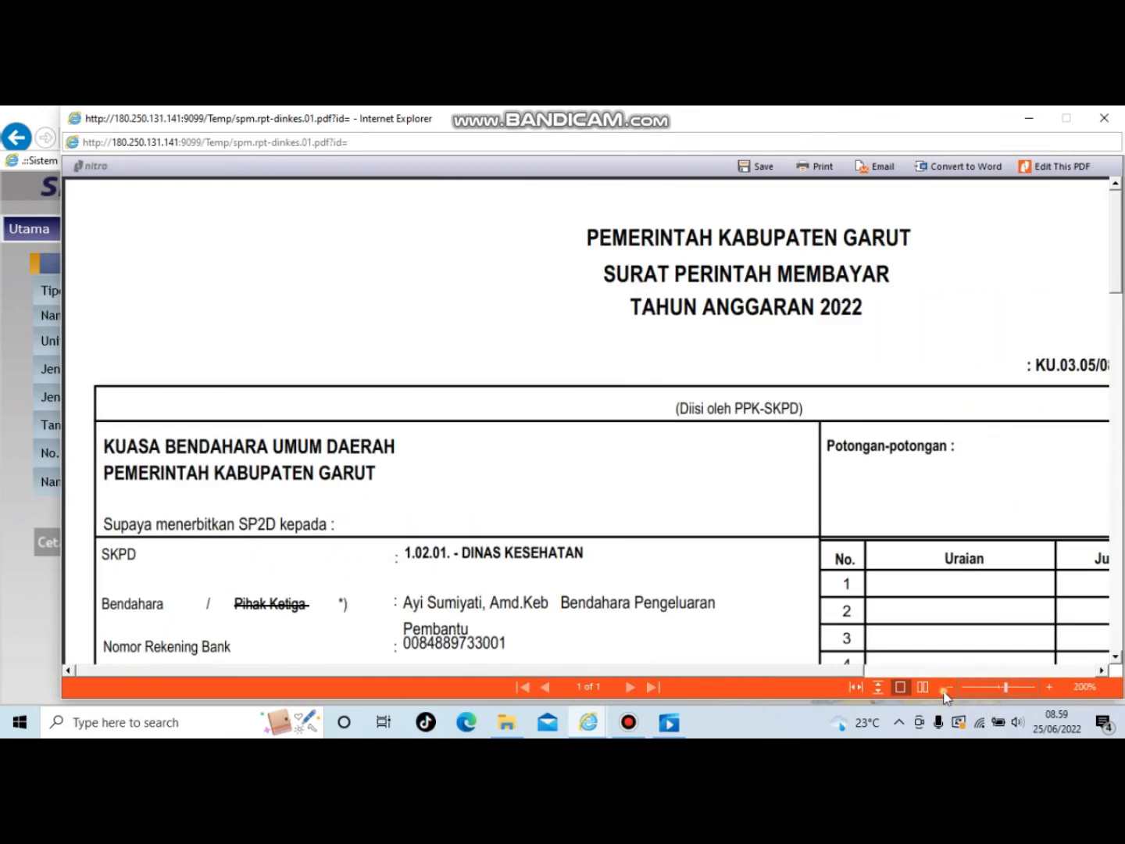
click(950, 687)
scroll(820, 547, down, 5)
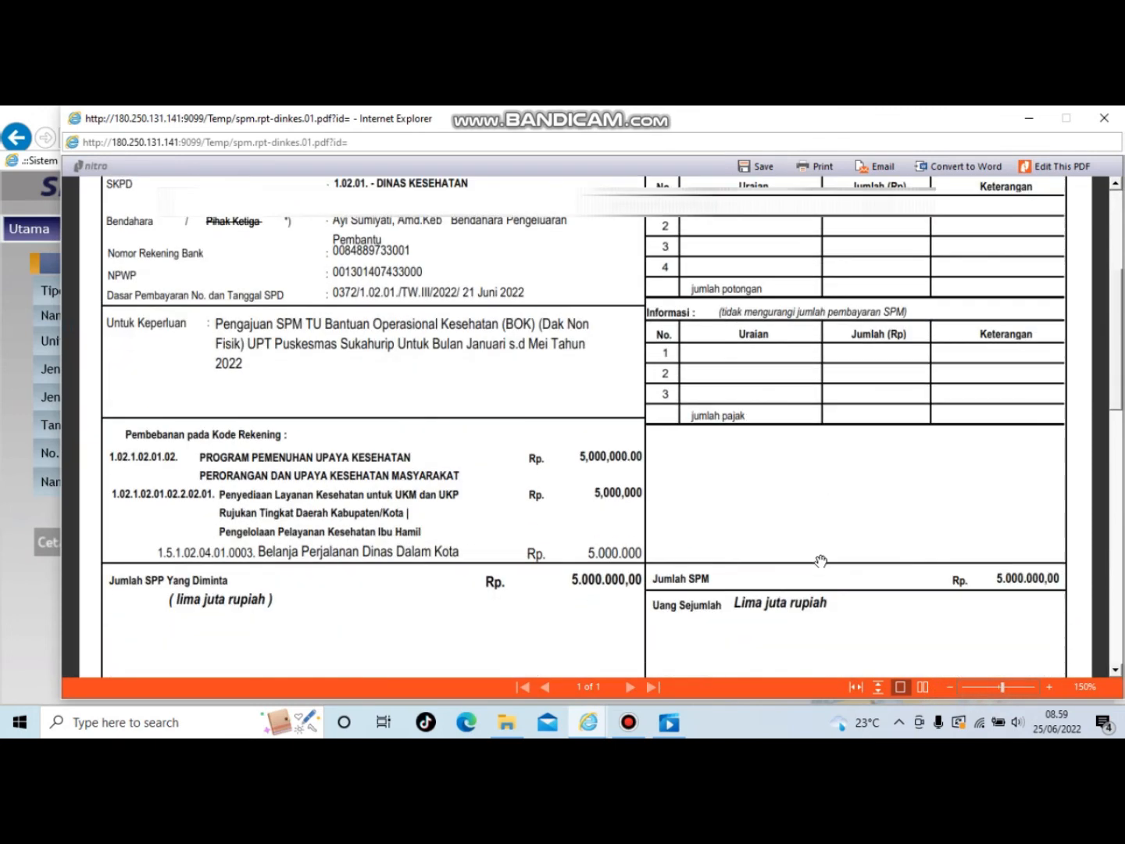
scroll(820, 571, down, 1)
scroll(821, 579, down, 1)
scroll(819, 580, up, 1)
scroll(818, 581, up, 2)
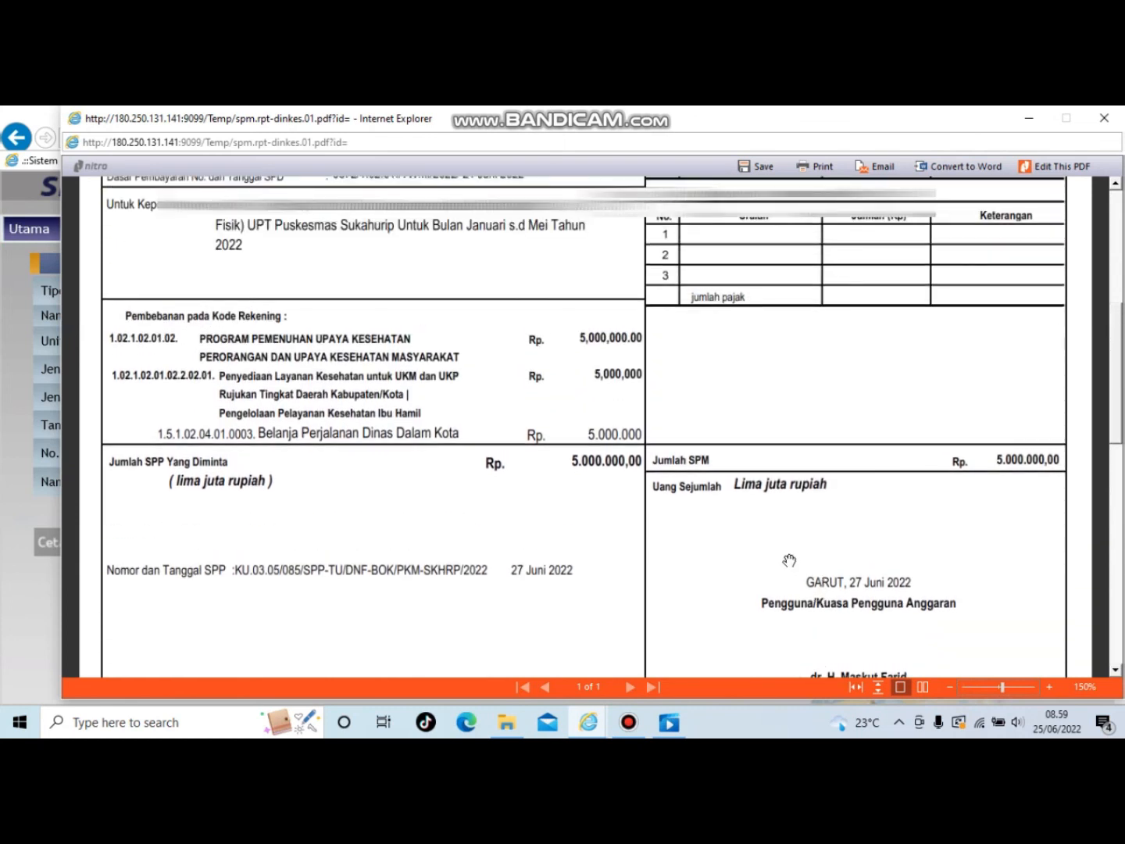